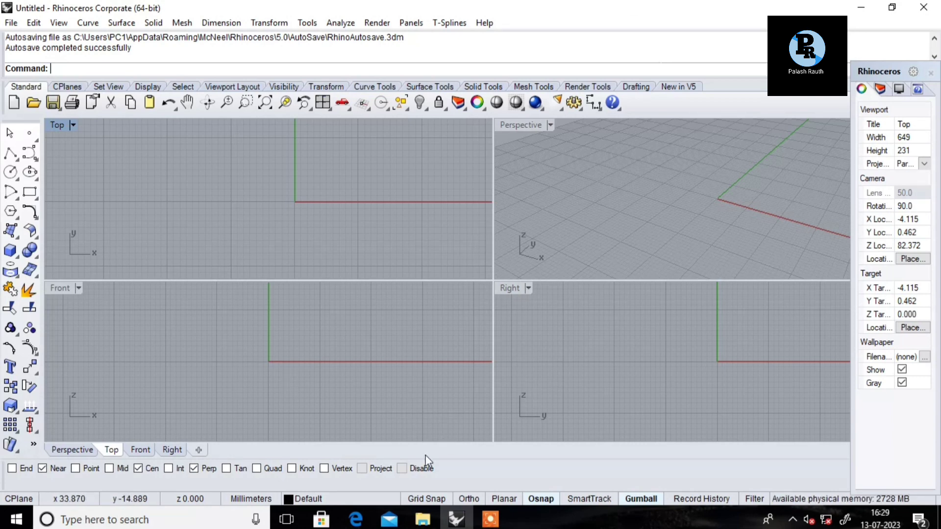
# Try the Osnap checkboxes: turn off Near, Center and Perp, then toggle End, Near, Point, Mid and Center.
pyautogui.click(42, 469)
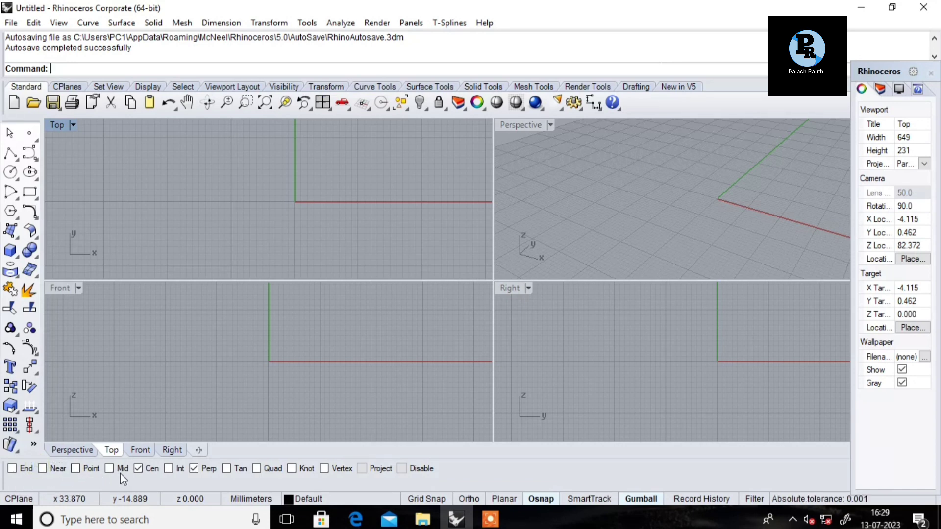
pyautogui.click(138, 469)
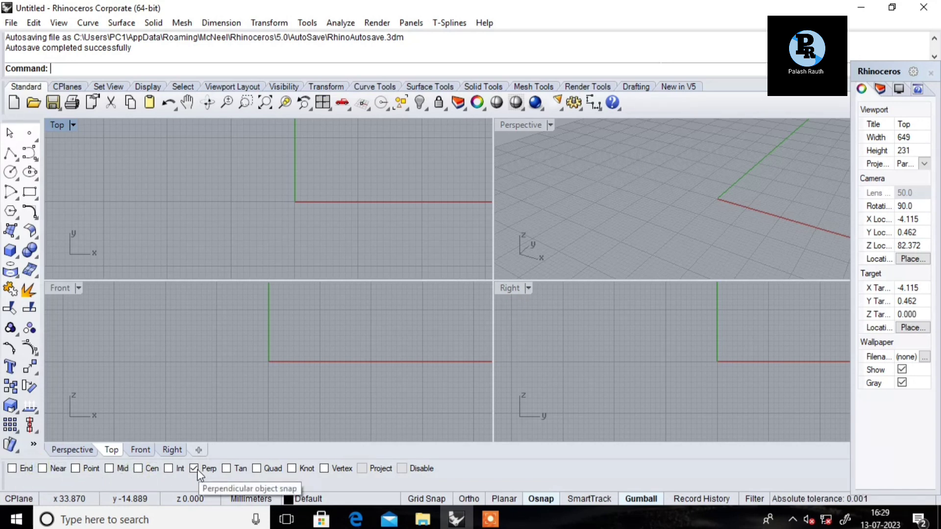
pyautogui.click(198, 470)
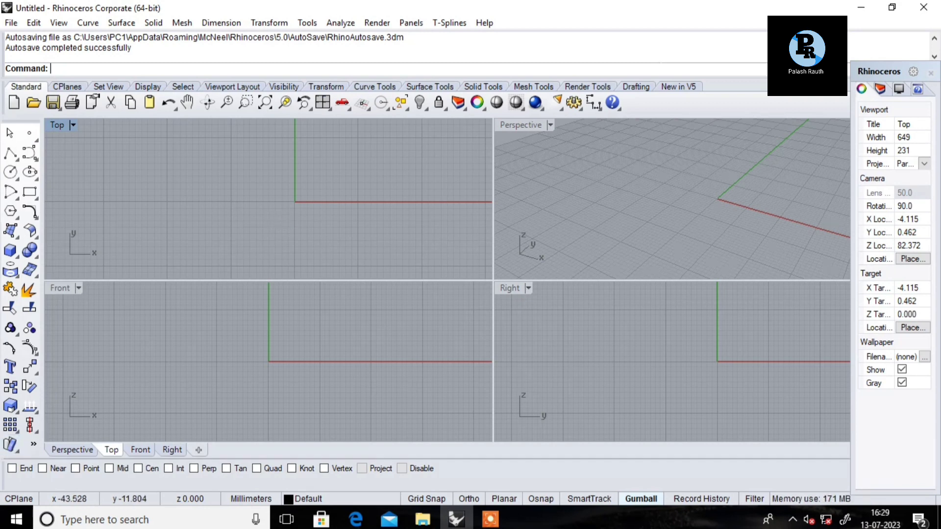
pyautogui.click(12, 468)
pyautogui.click(42, 468)
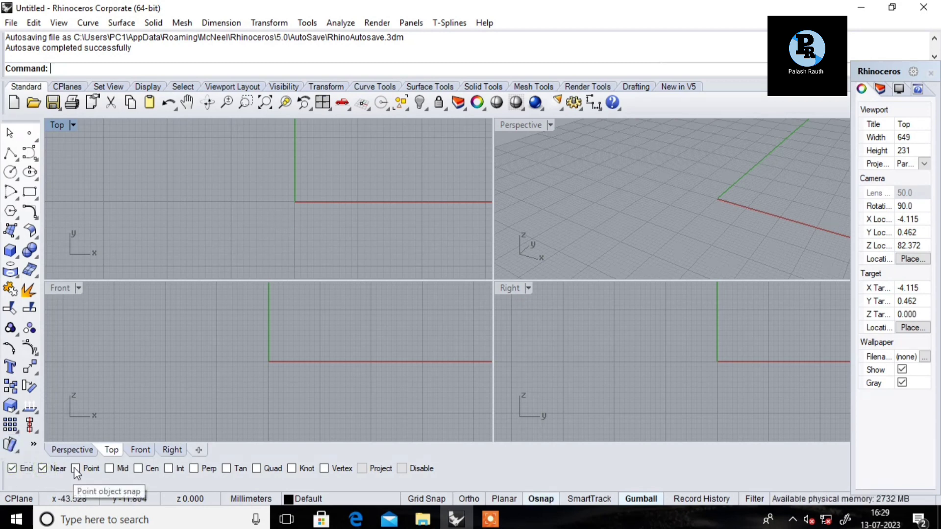
pyautogui.click(75, 469)
pyautogui.click(109, 469)
pyautogui.click(139, 469)
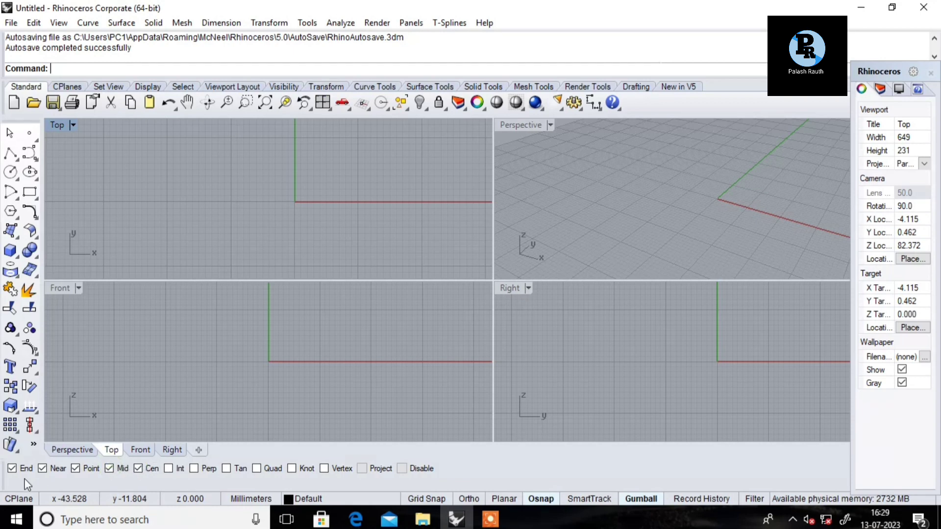
pyautogui.click(11, 469)
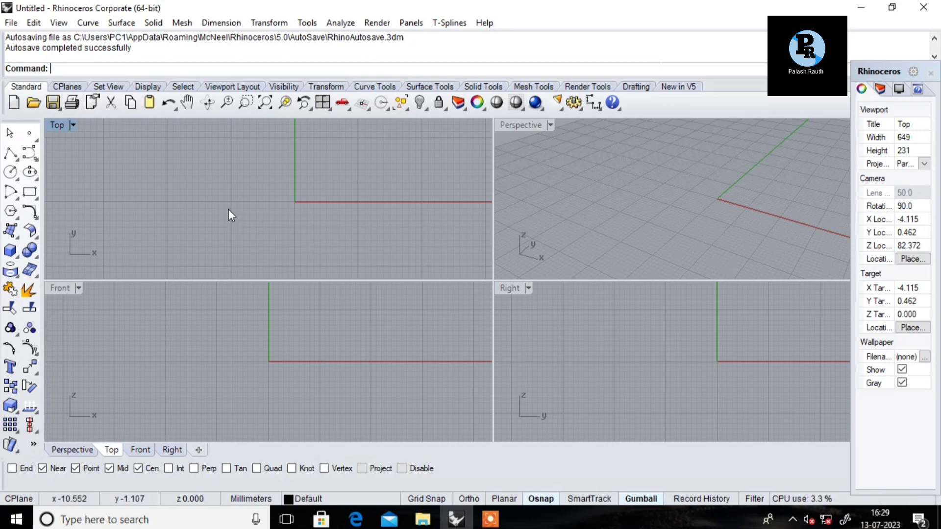
# With Top active, uncheck Near, Point, Mid and Center, then maximize Top and restore four views.
pyautogui.click(329, 229)
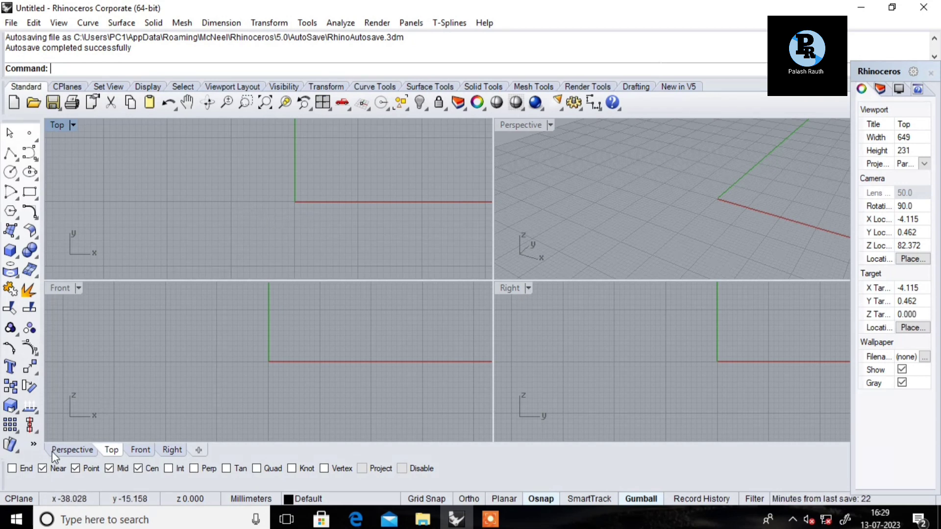
pyautogui.click(43, 468)
pyautogui.click(75, 469)
pyautogui.click(110, 469)
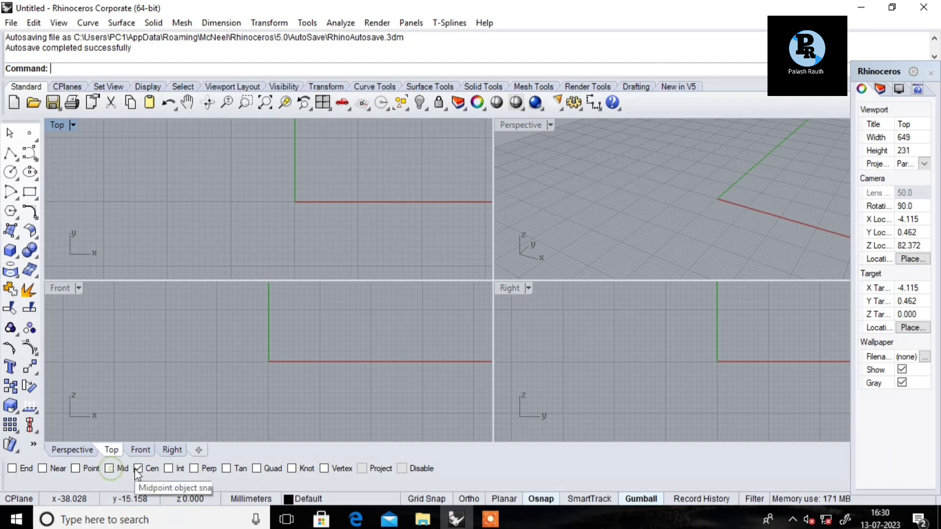
pyautogui.click(138, 468)
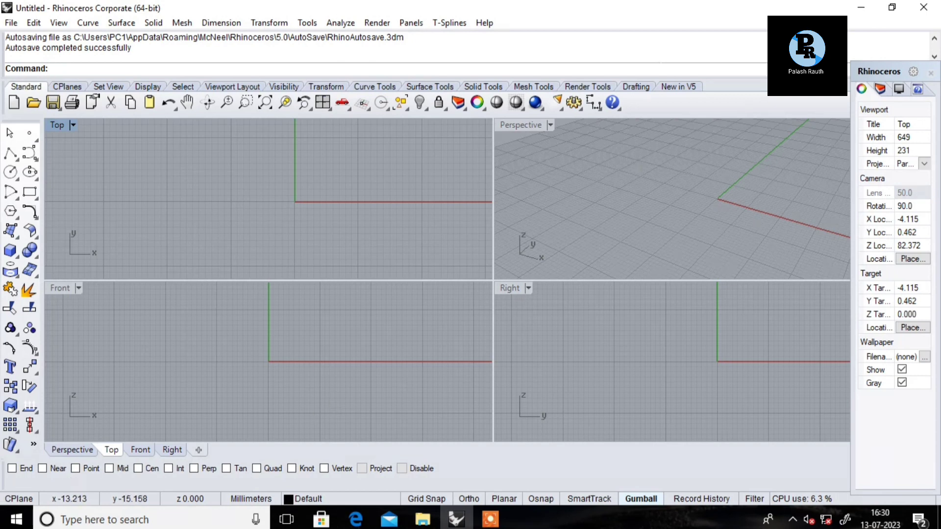
pyautogui.doubleClick(57, 124)
pyautogui.click(323, 102)
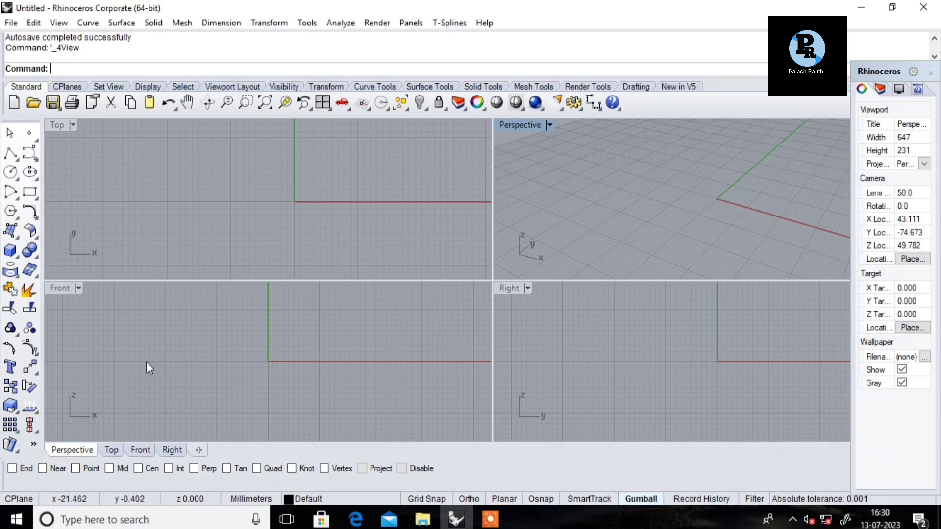
# Draw a horizontal line along the x-axis in the Top view.
pyautogui.click(29, 156)
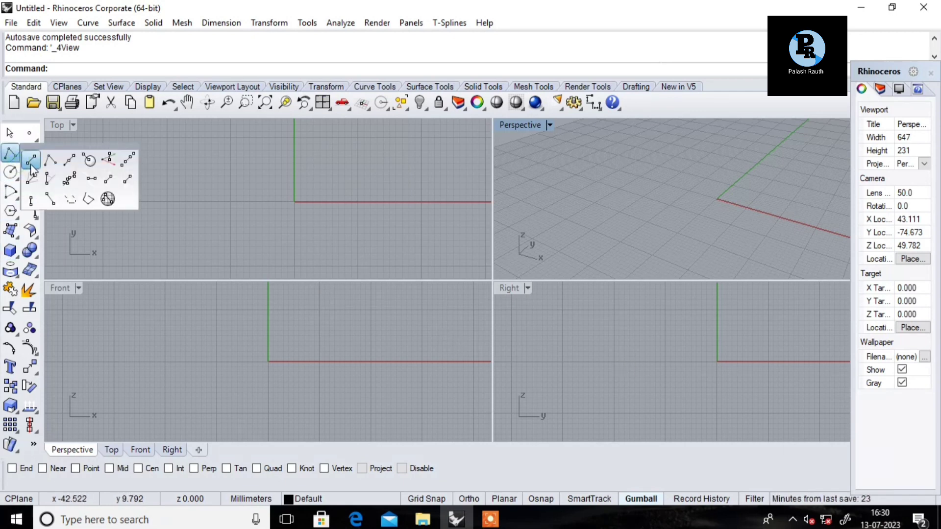
pyautogui.click(196, 204)
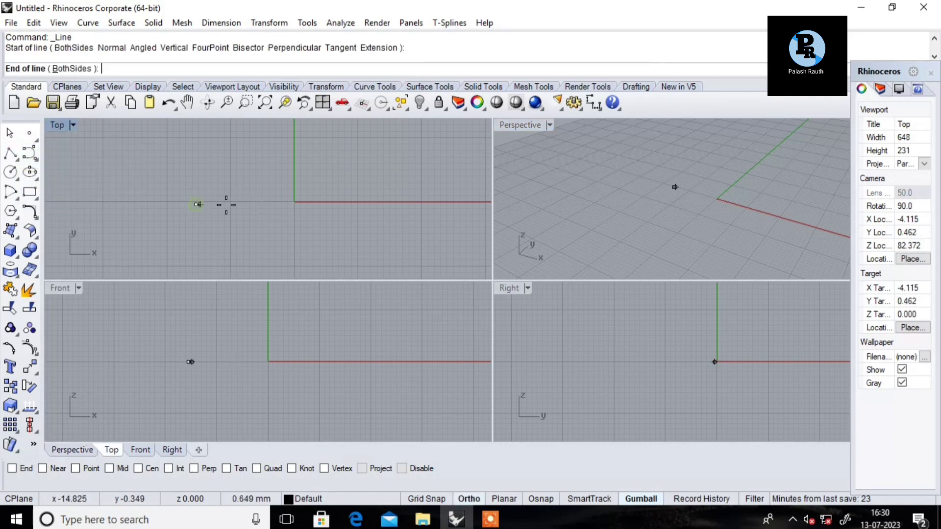
pyautogui.keyDown('shift'); pyautogui.click(378, 217); pyautogui.keyUp('shift')
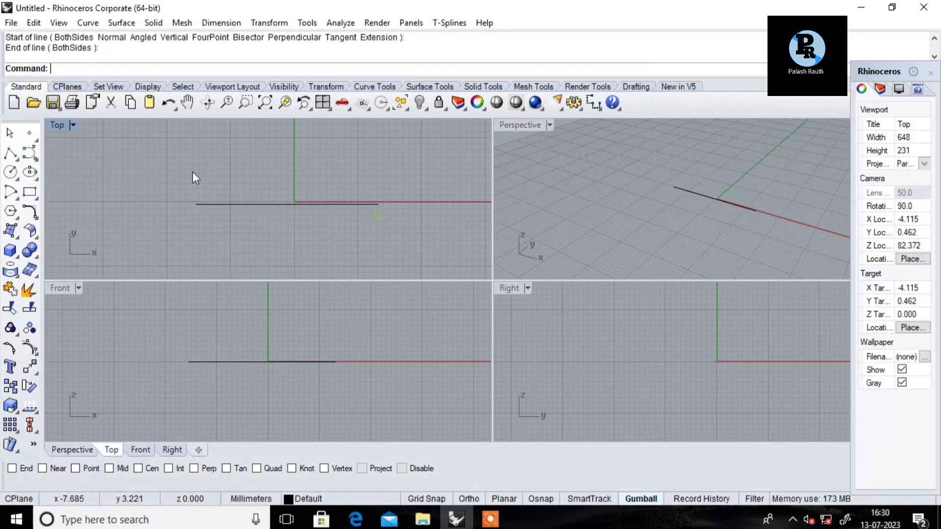
# In the maximized Top view, draw an Ortho vertical line up from the horizontal line's left end.
pyautogui.doubleClick(57, 125)
pyautogui.moveTo(519, 319); pyautogui.dragTo(494, 303, button='right')
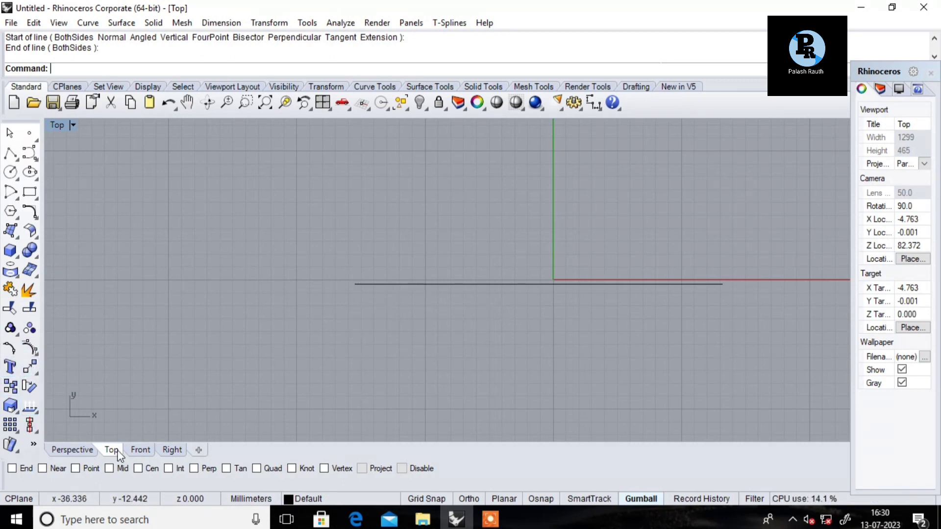
pyautogui.click(18, 159)
pyautogui.click(27, 157)
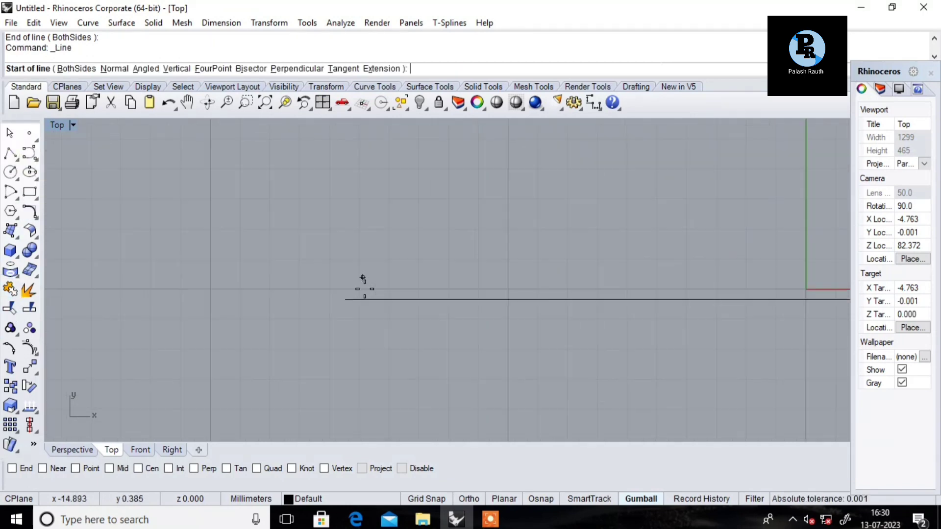
pyautogui.moveTo(365, 289)
pyautogui.mouseDown(button='right')
pyautogui.moveTo(340, 307)
pyautogui.moveTo(366, 316)
pyautogui.mouseUp(button='right')
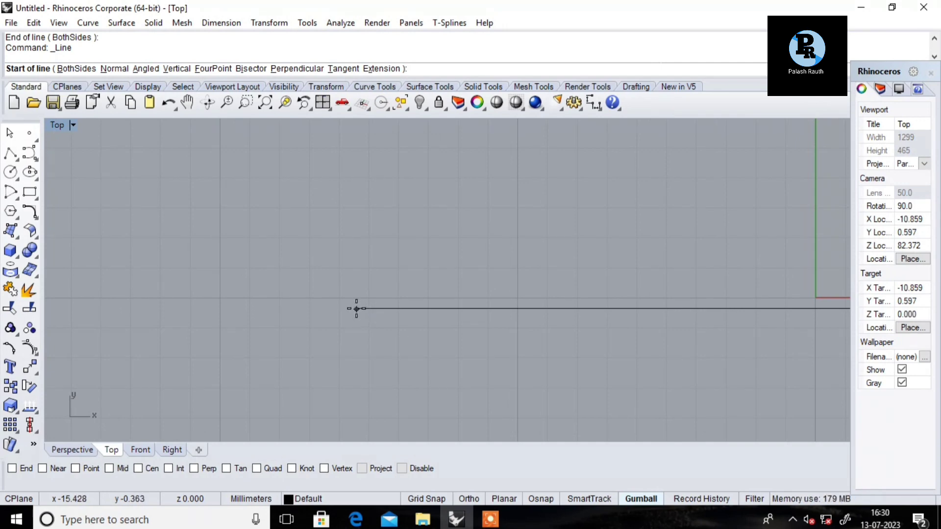
pyautogui.click(357, 308)
pyautogui.press('F8')
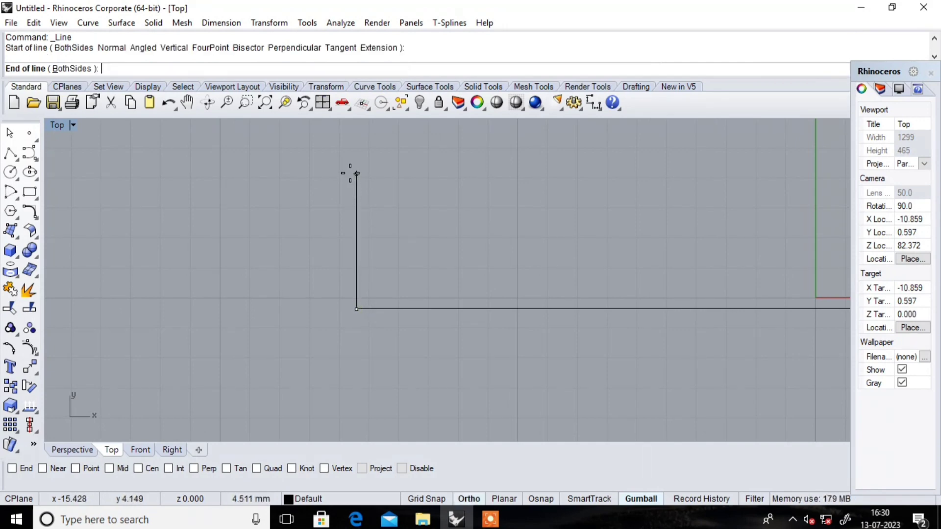
pyautogui.click(349, 171)
# Zoom in on the L-shaped corner and turn on the End object snap.
pyautogui.scroll(3, 358, 311)
pyautogui.scroll(2, 363, 307)
pyautogui.scroll(1, 362, 308)
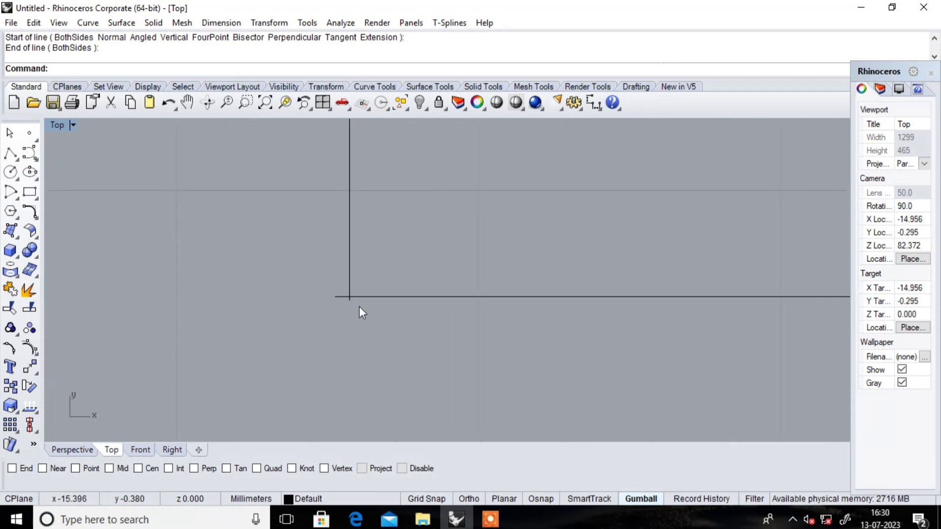
pyautogui.scroll(1, 353, 301)
pyautogui.scroll(1, 348, 298)
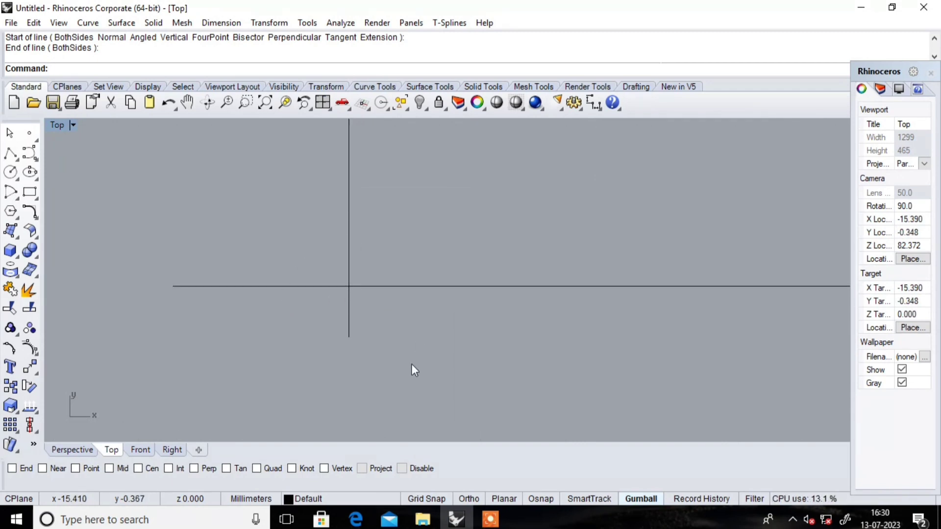
pyautogui.scroll(2, 306, 296)
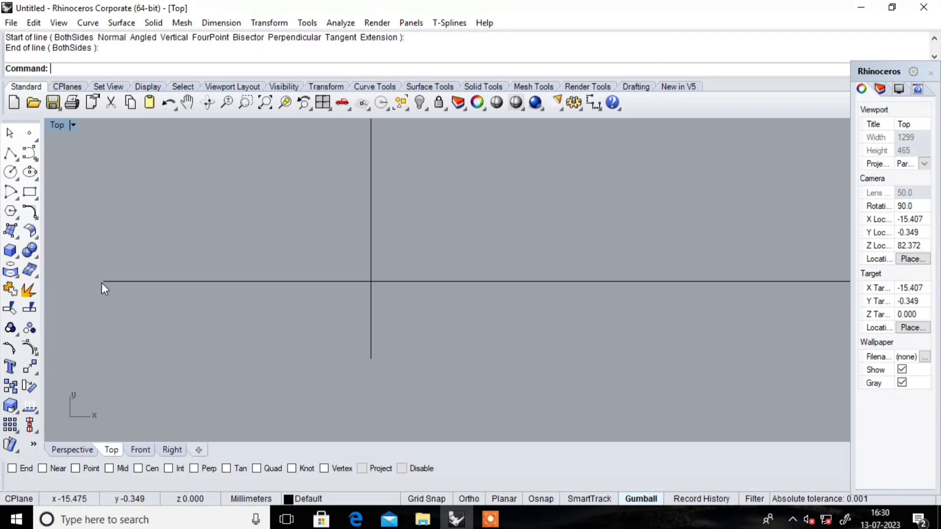
pyautogui.scroll(-5, 365, 297)
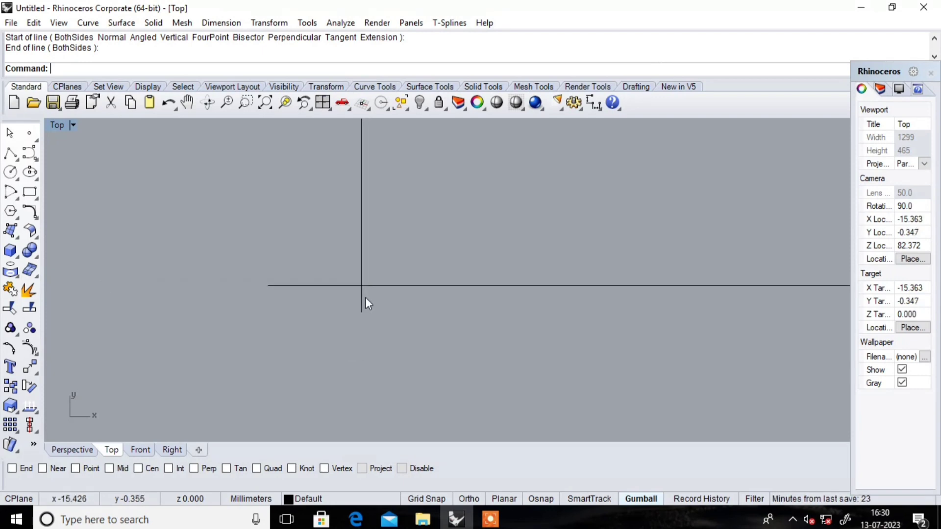
pyautogui.scroll(3, 364, 296)
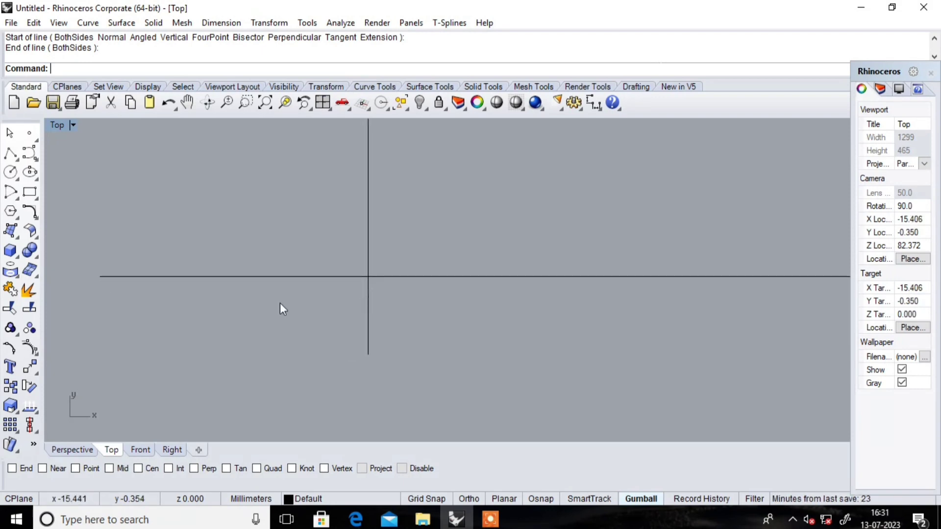
pyautogui.scroll(2, 294, 302)
pyautogui.scroll(2, 326, 309)
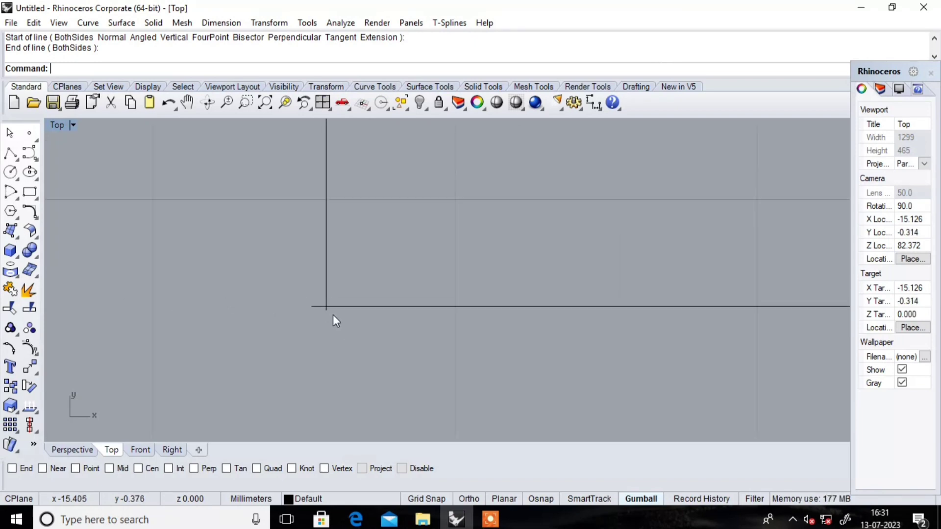
pyautogui.scroll(2, 333, 315)
pyautogui.scroll(-1, 333, 315)
pyautogui.scroll(-2, 358, 322)
pyautogui.scroll(-2, 371, 305)
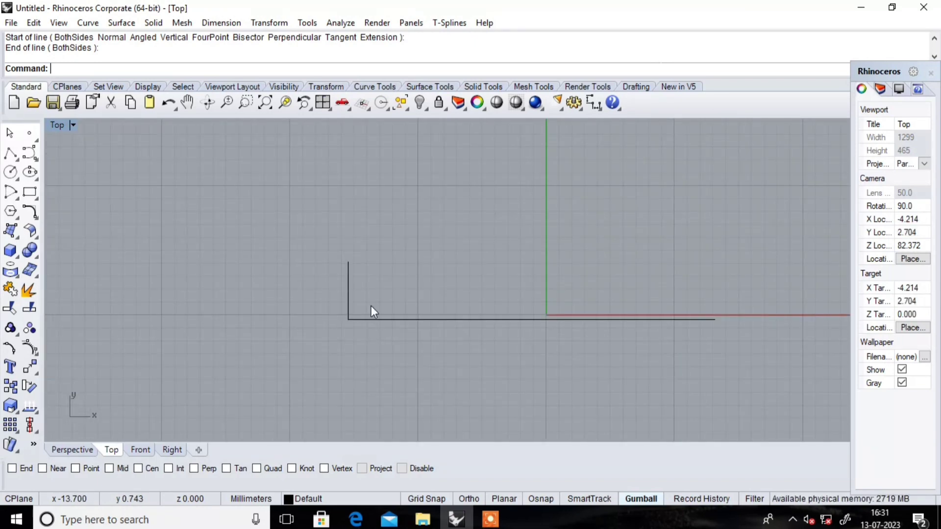
pyautogui.scroll(-1, 377, 314)
pyautogui.scroll(1, 358, 319)
pyautogui.scroll(1, 357, 322)
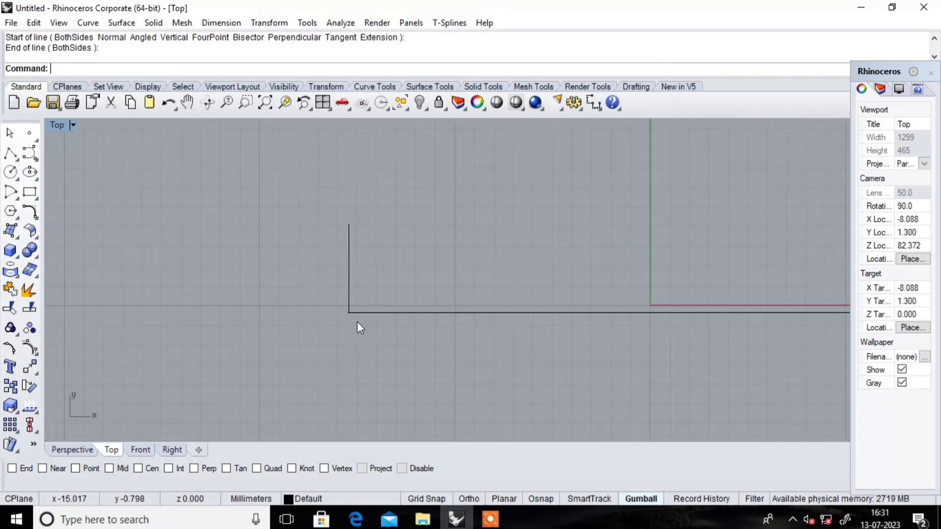
pyautogui.scroll(1, 356, 322)
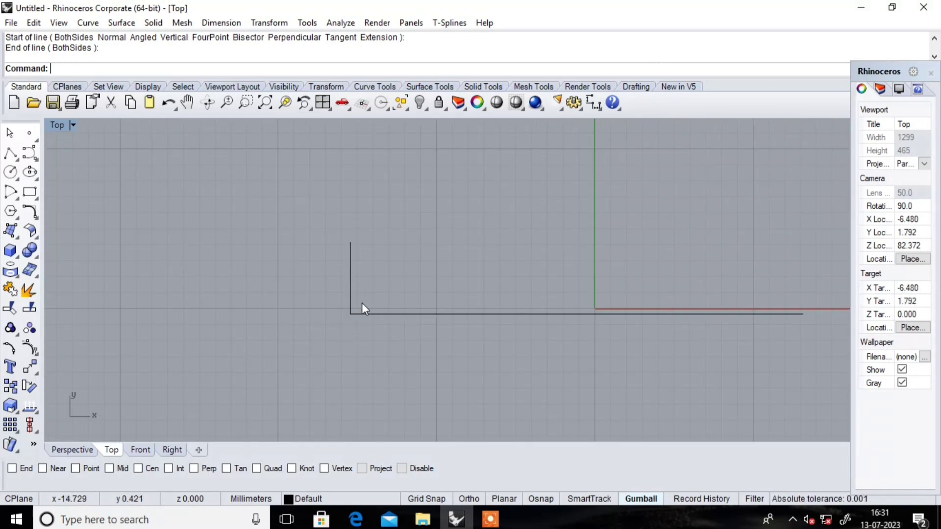
pyautogui.scroll(2, 354, 309)
pyautogui.scroll(1, 343, 329)
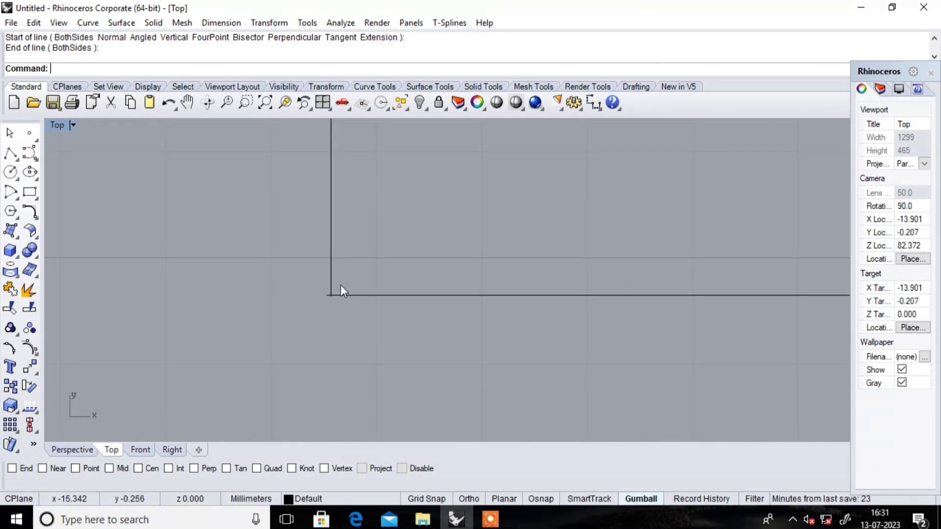
pyautogui.click(13, 469)
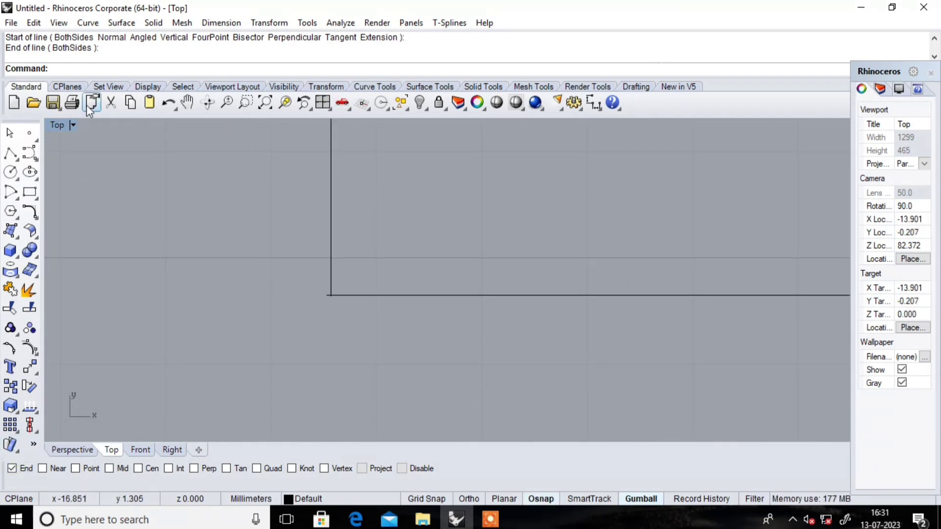
# Draw a vertical line starting from the endpoint-snapped corner of the two lines.
pyautogui.click(29, 155)
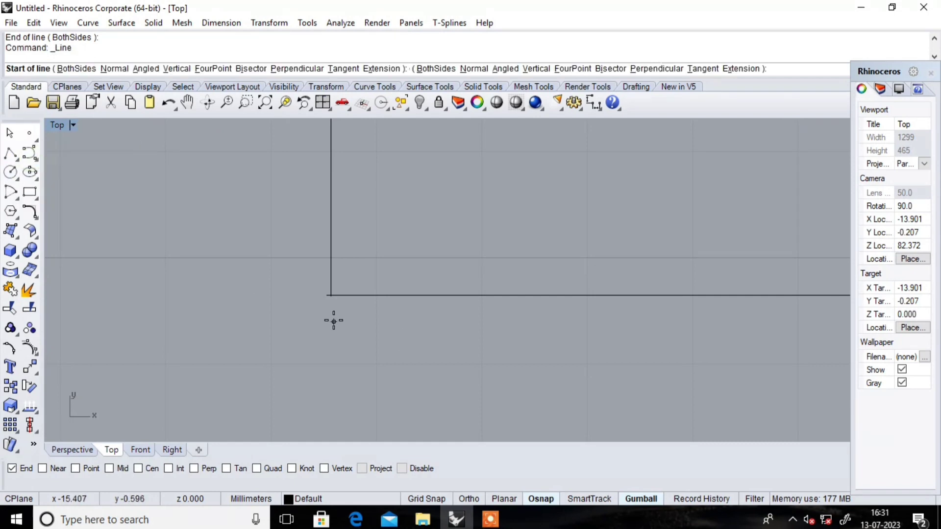
pyautogui.scroll(3, 315, 294)
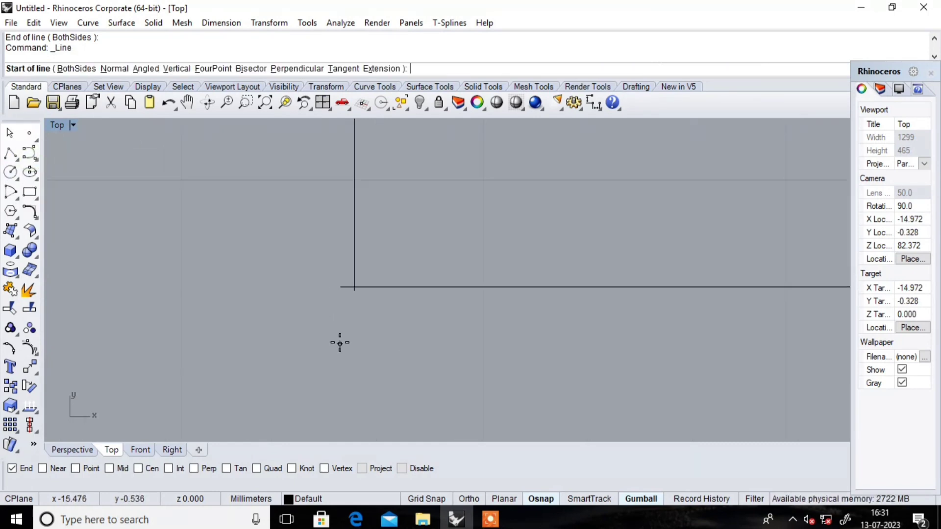
pyautogui.click(340, 288)
pyautogui.scroll(-5, 336, 290)
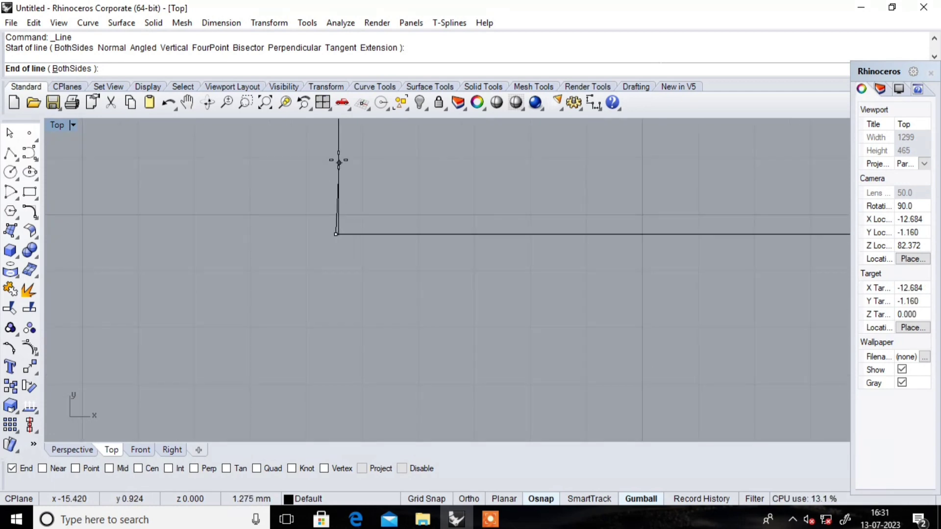
pyautogui.scroll(5, 340, 285)
pyautogui.click(336, 187)
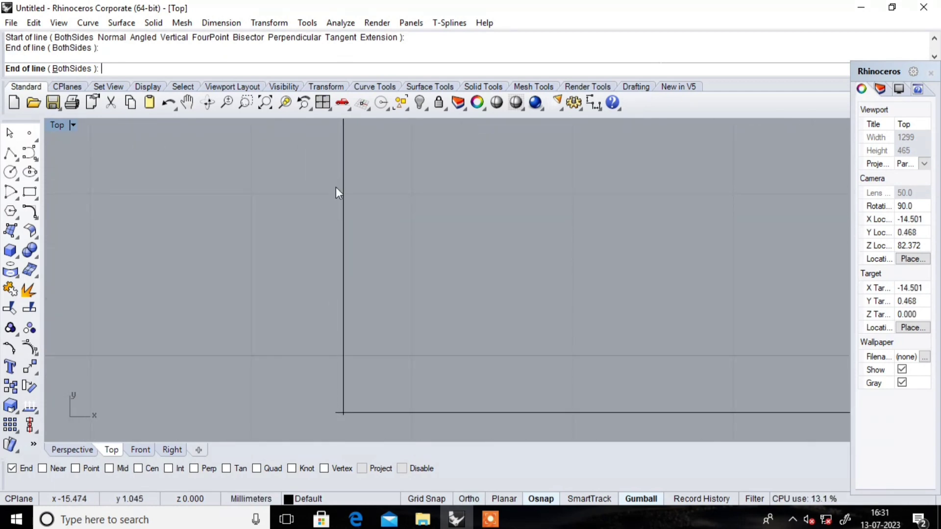
# Window-select all three lines and delete them.
pyautogui.moveTo(327, 413)
pyautogui.mouseDown(button='right')
pyautogui.moveTo(337, 349)
pyautogui.moveTo(331, 273)
pyautogui.moveTo(340, 290)
pyautogui.mouseUp(button='right')
pyautogui.scroll(-3, 340, 291)
pyautogui.scroll(-2, 340, 289)
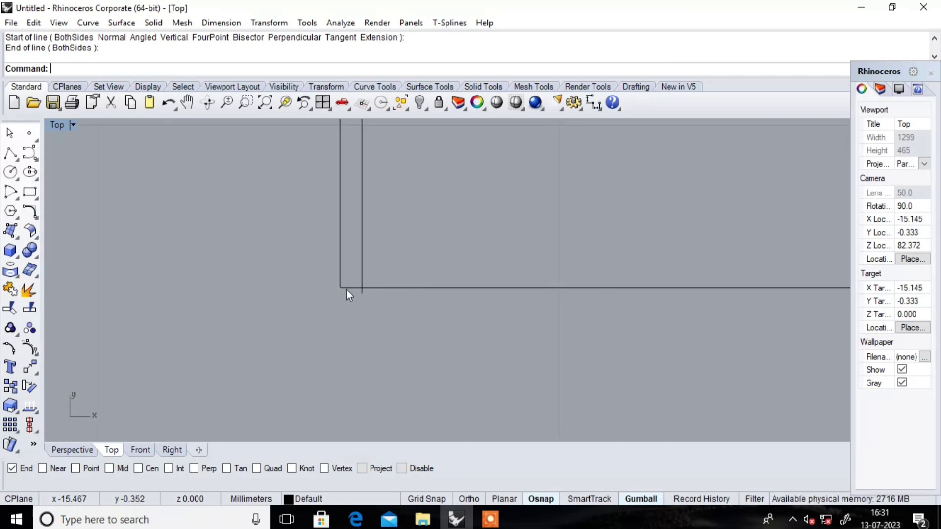
pyautogui.moveTo(325, 305); pyautogui.dragTo(269, 343)
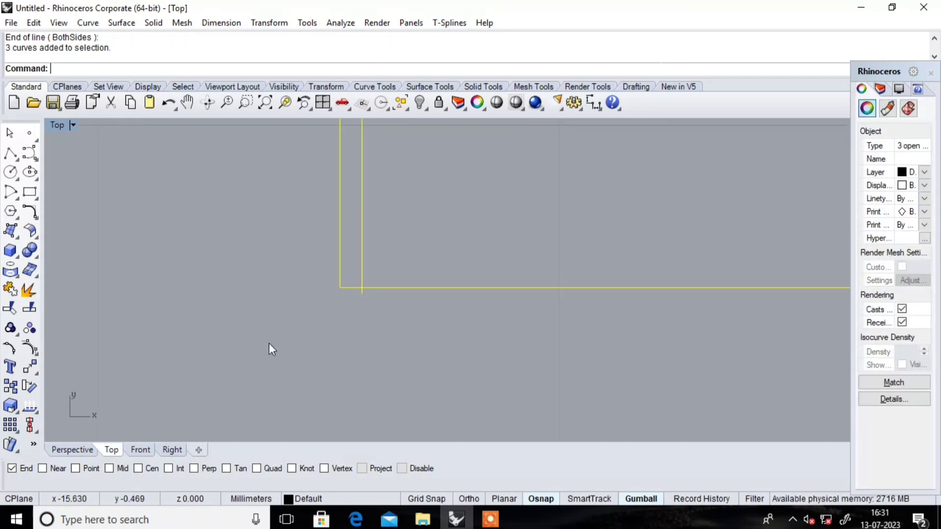
pyautogui.press('Delete')
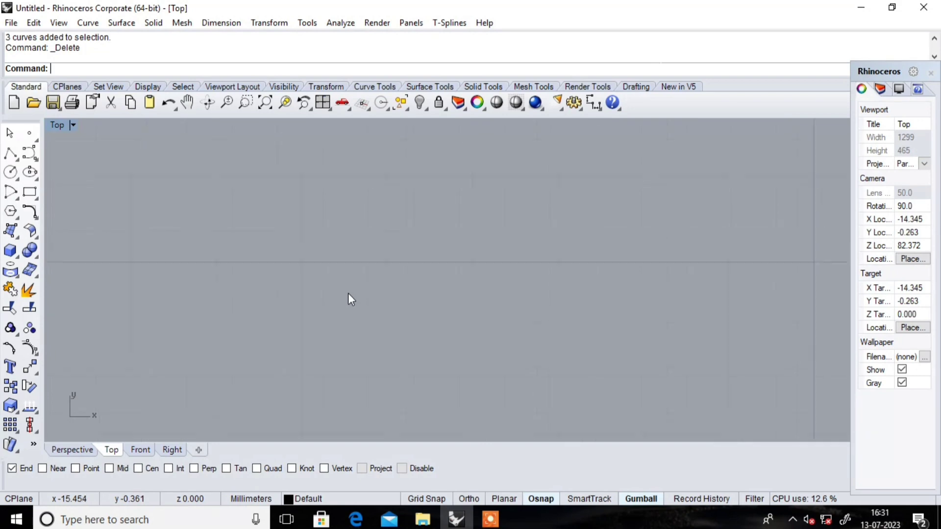
pyautogui.scroll(3, 348, 293)
pyautogui.scroll(3, 356, 273)
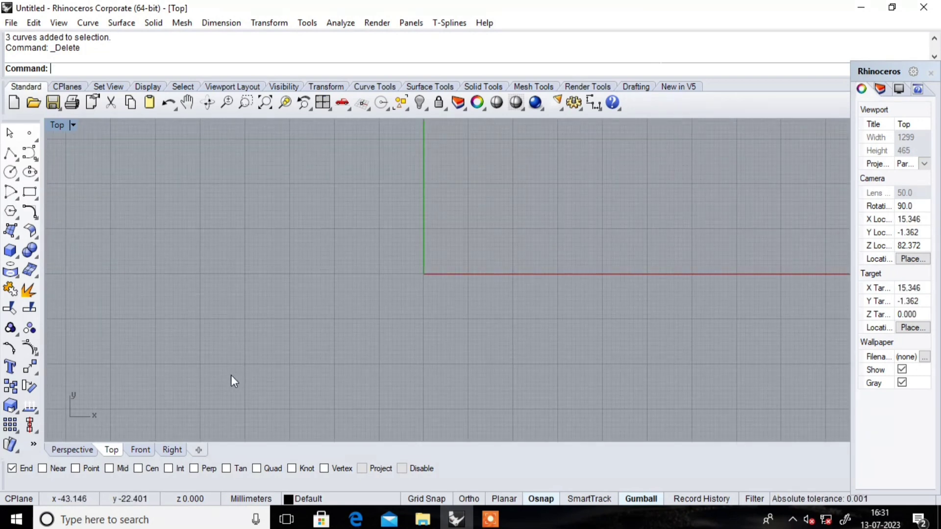
# Draw a horizontal line from left of the origin across to the right.
pyautogui.click(17, 159)
pyautogui.click(32, 161)
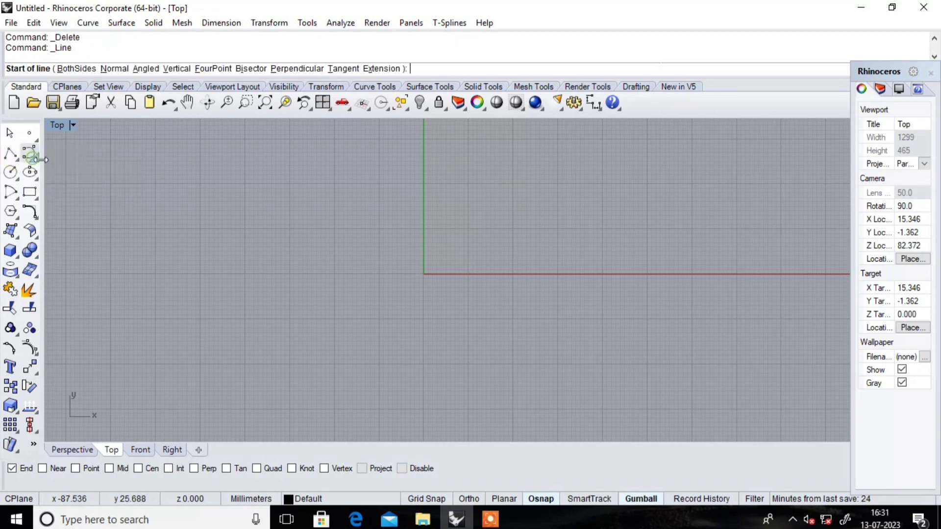
pyautogui.click(273, 293)
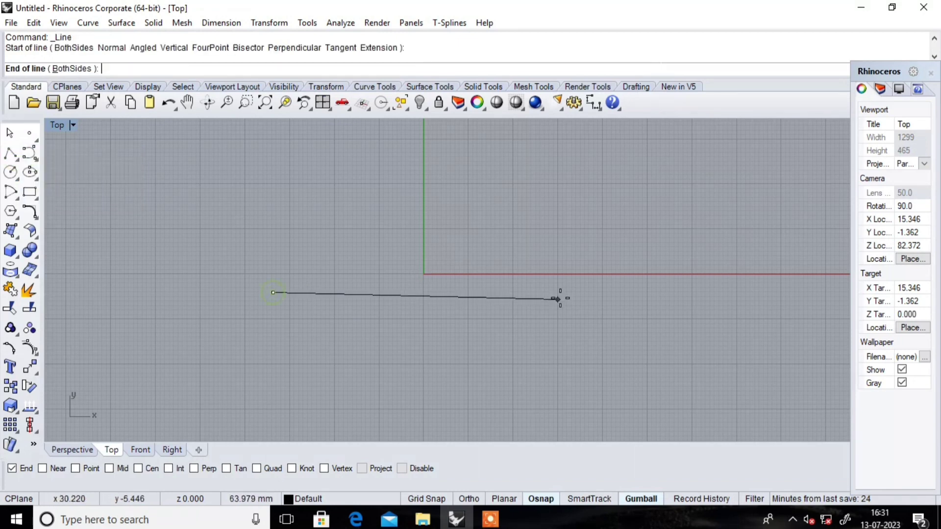
pyautogui.click(584, 293)
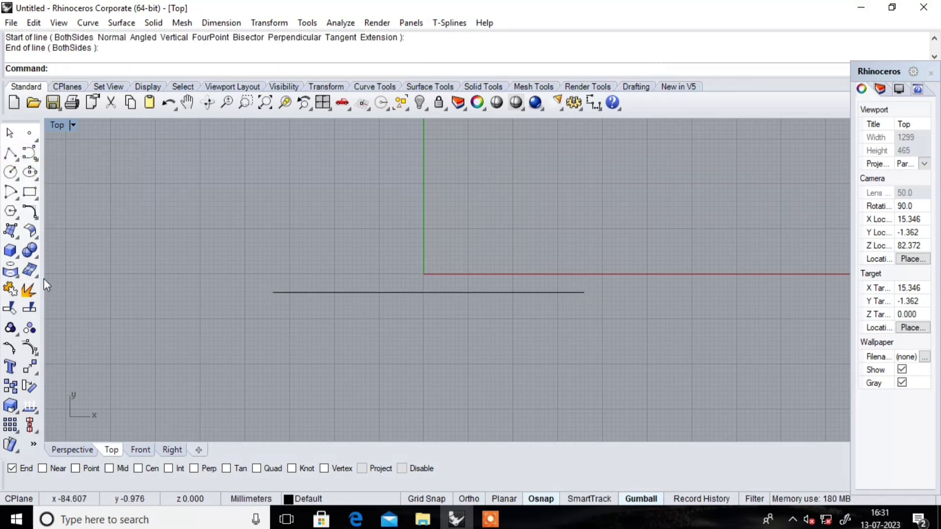
# Draw a vertical Ortho polyline dropping straight down from a point on the horizontal line.
pyautogui.click(19, 164)
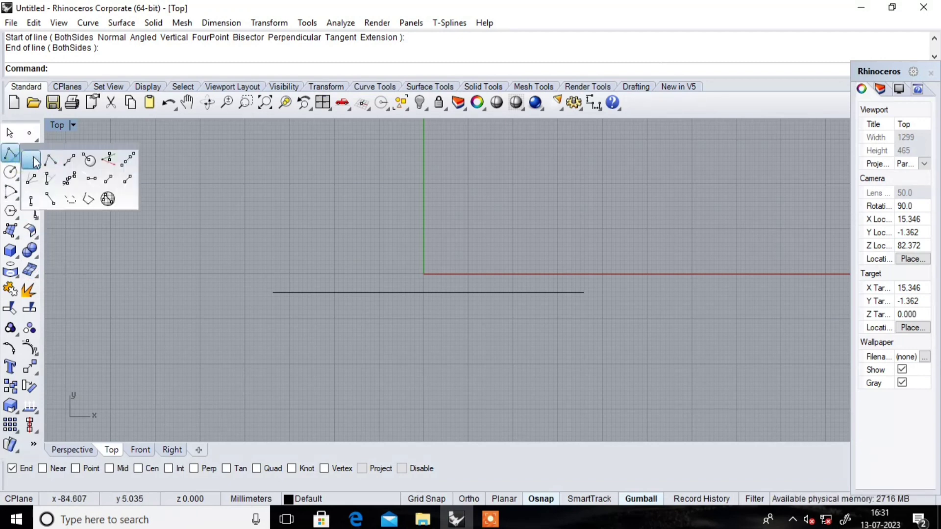
pyautogui.click(34, 157)
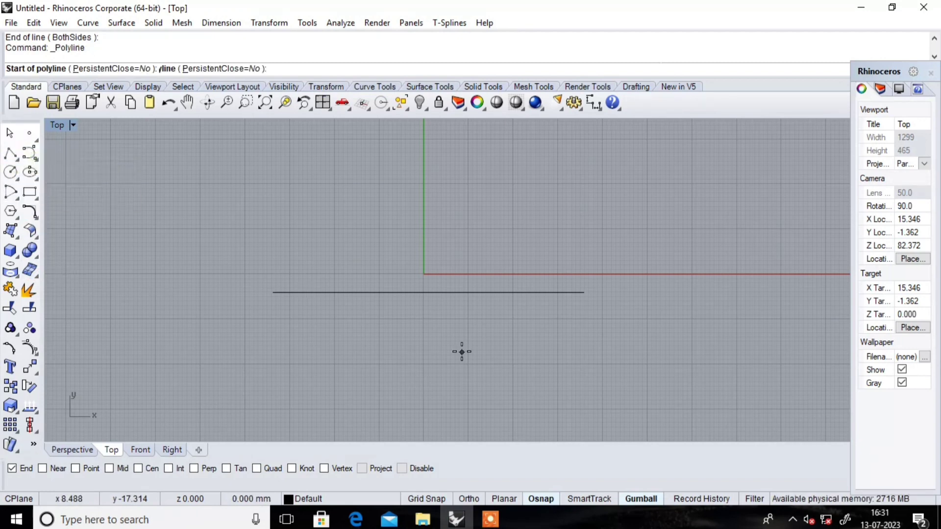
pyautogui.click(376, 293)
pyautogui.press('F8')
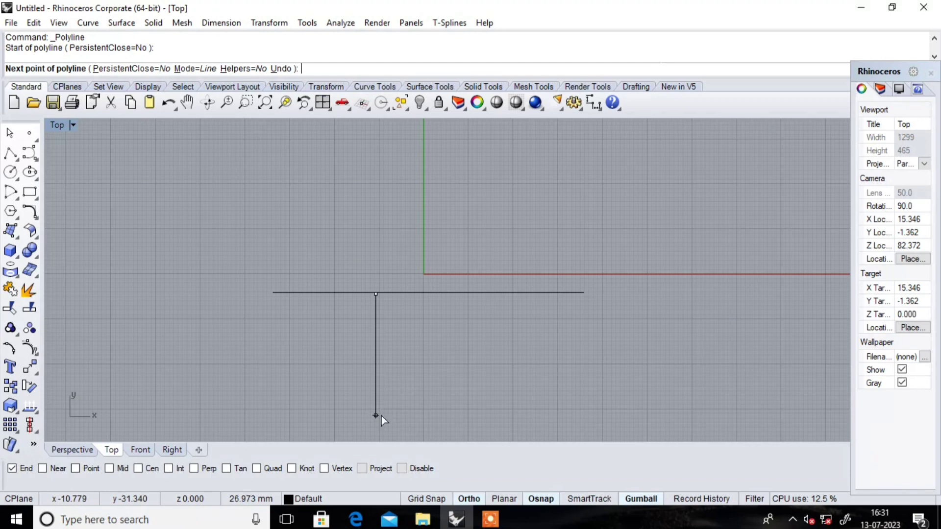
pyautogui.click(375, 415)
pyautogui.press('Return')
# Inspect the horizontal line by selecting and deselecting it, then turn on the Near snap.
pyautogui.scroll(5, 387, 339)
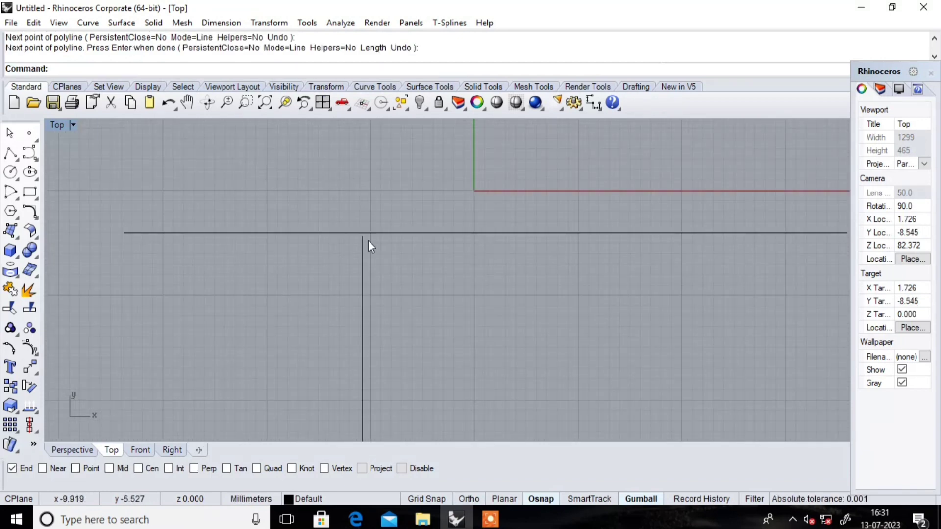
pyautogui.scroll(3, 368, 240)
pyautogui.scroll(2, 399, 286)
pyautogui.scroll(1, 373, 255)
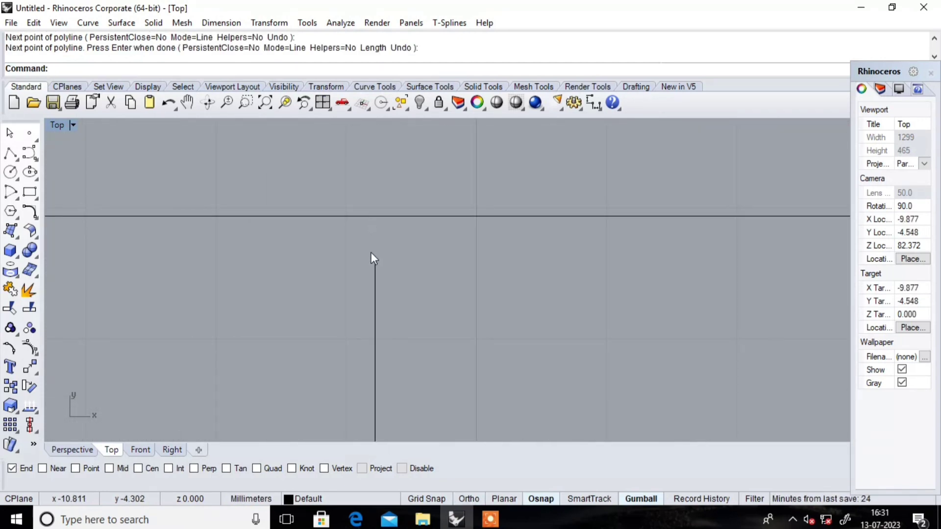
pyautogui.click(372, 215)
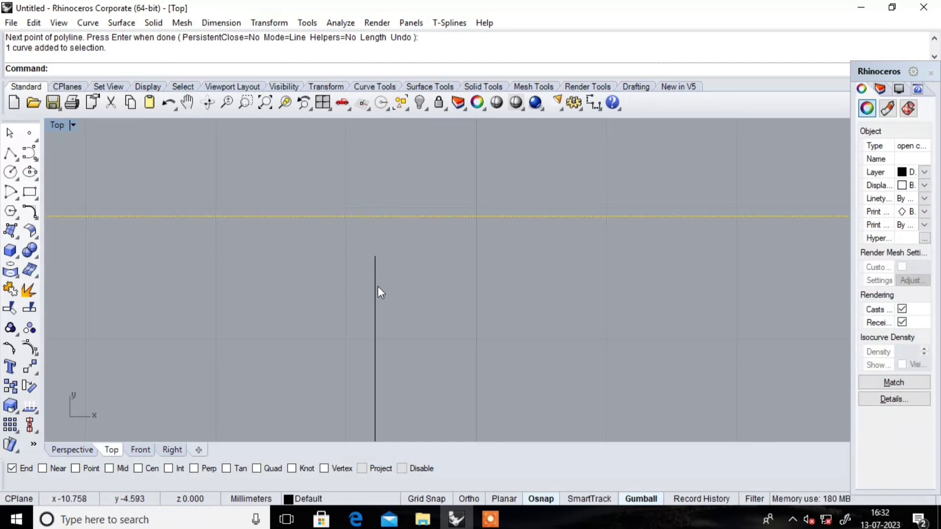
pyautogui.scroll(-2, 372, 283)
pyautogui.scroll(-3, 388, 284)
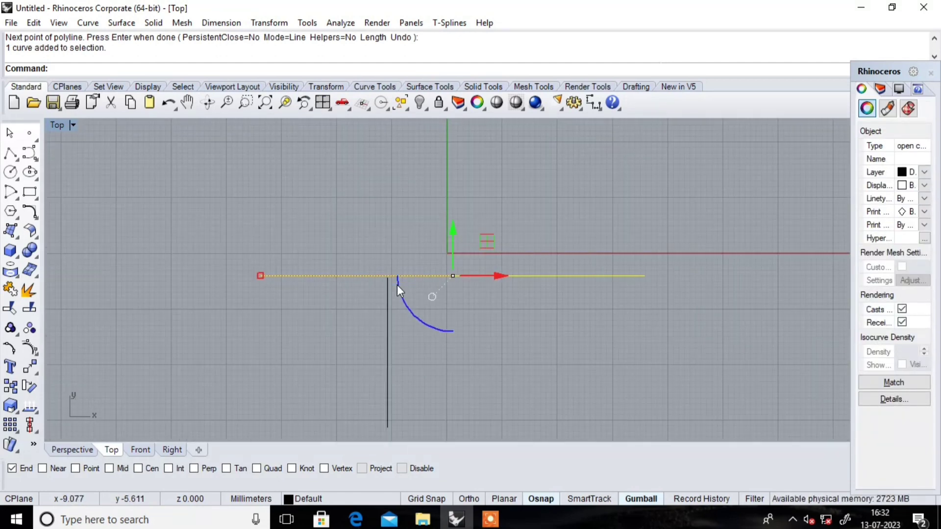
pyautogui.scroll(-2, 397, 286)
pyautogui.scroll(-1, 397, 285)
pyautogui.press('Escape')
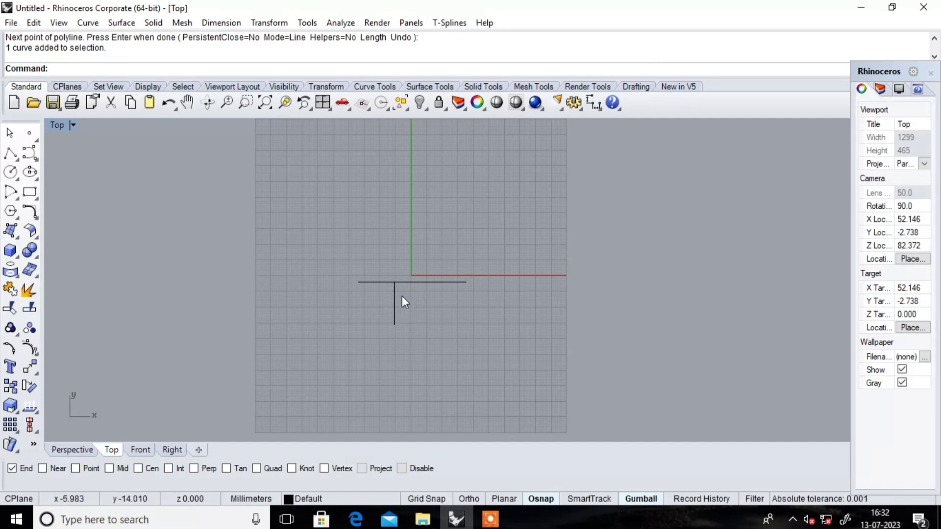
pyautogui.scroll(3, 402, 289)
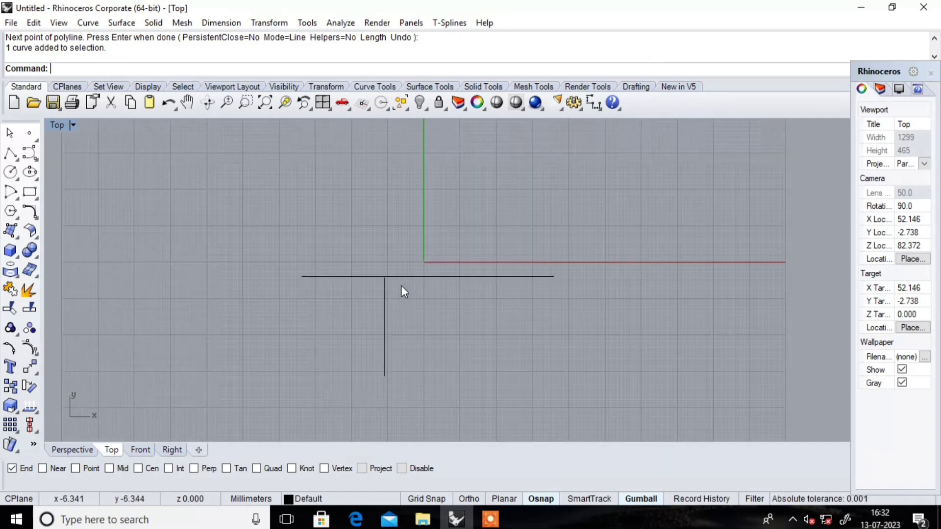
pyautogui.click(42, 468)
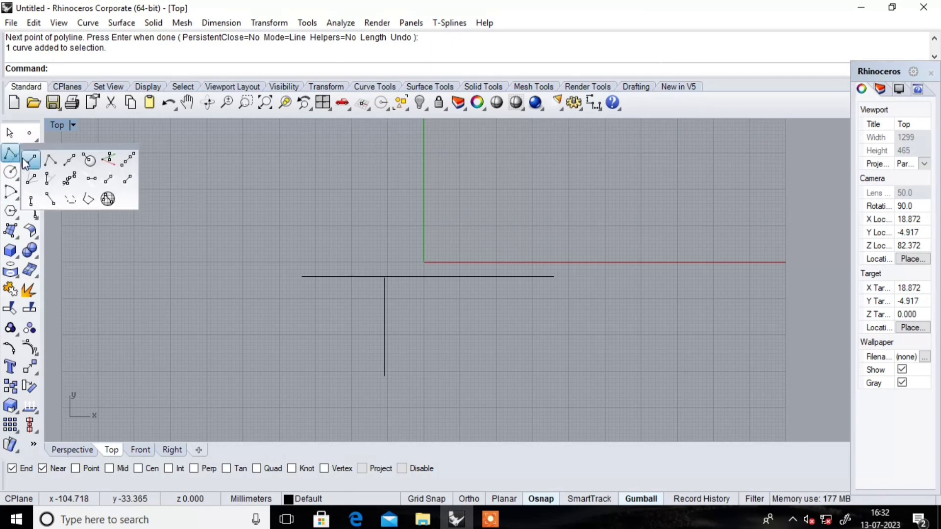
# Draw a curve Near-snapped onto the horizontal line with two points straight below.
pyautogui.click(22, 156)
pyautogui.scroll(5, 346, 271)
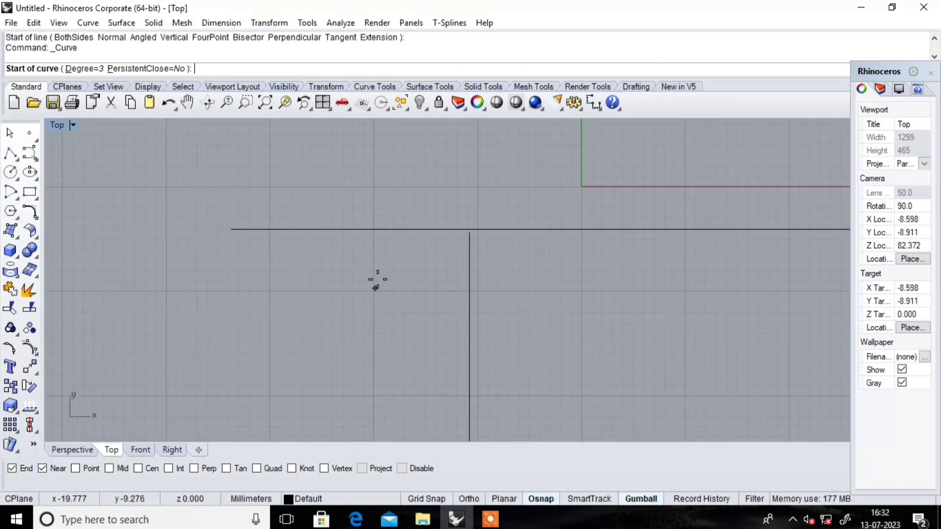
pyautogui.click(380, 228)
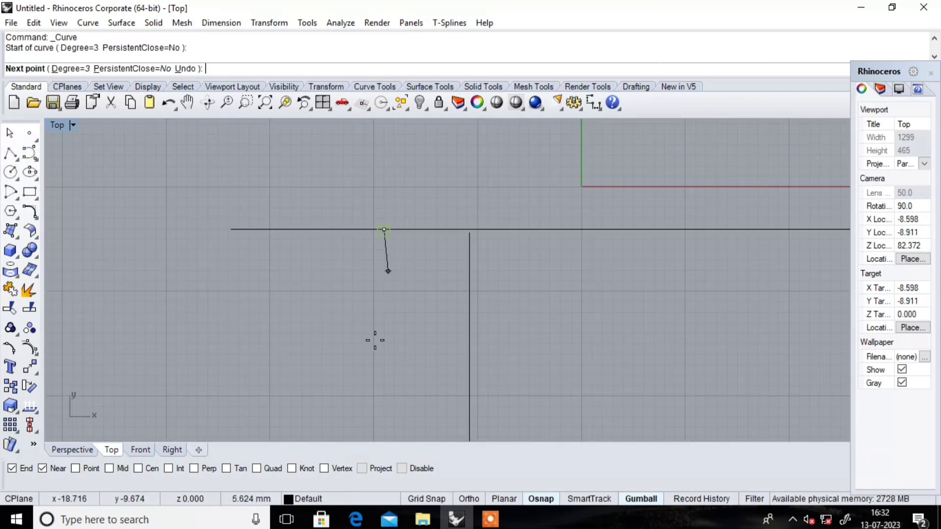
pyautogui.click(380, 398)
pyautogui.click(383, 414)
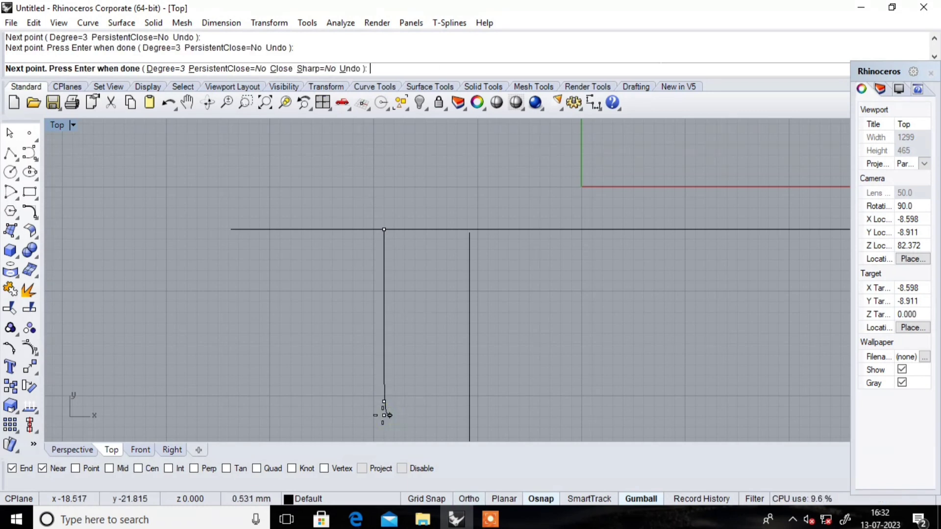
pyautogui.press('Return')
# Examine the curve's corner up close, then window-select all three curves.
pyautogui.scroll(5, 387, 233)
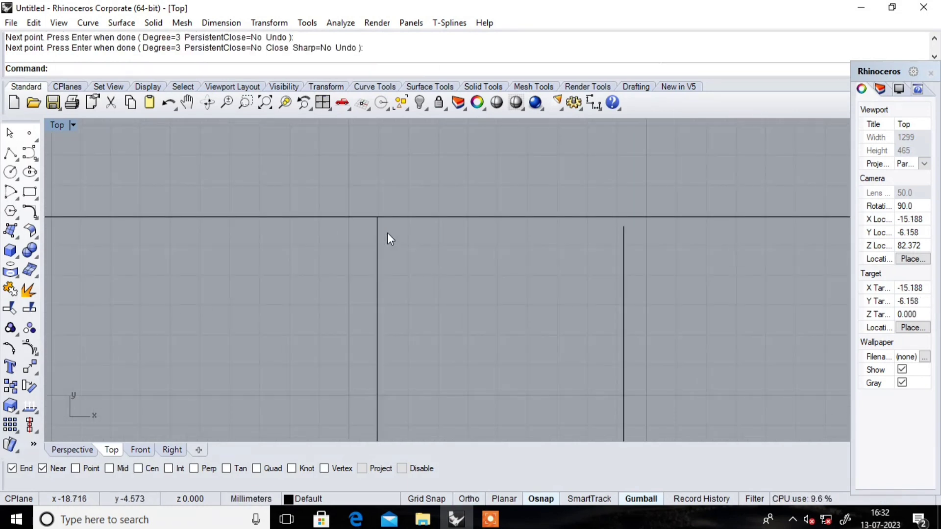
pyautogui.scroll(3, 388, 220)
pyautogui.moveTo(388, 216)
pyautogui.mouseDown(button='right')
pyautogui.moveTo(413, 251)
pyautogui.moveTo(363, 226)
pyautogui.mouseUp(button='right')
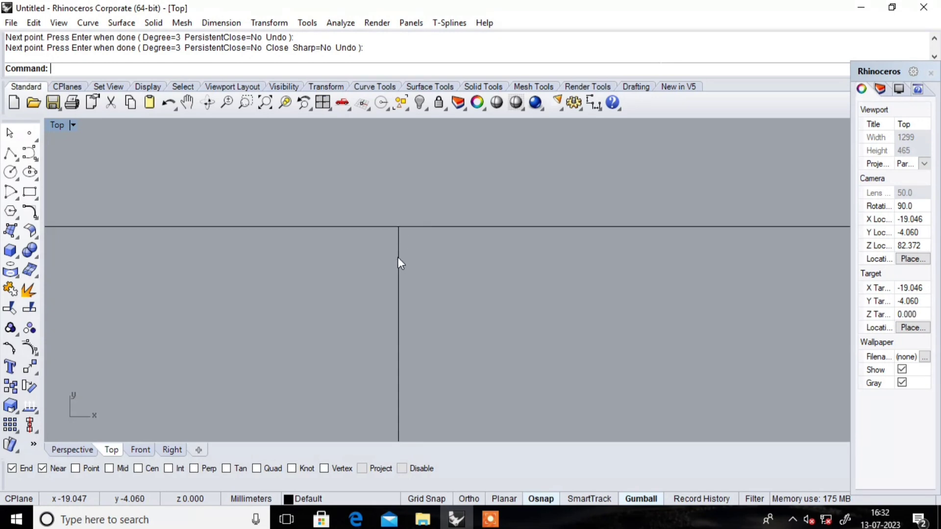
pyautogui.scroll(-2, 398, 258)
pyautogui.scroll(-1, 398, 258)
pyautogui.scroll(-1, 399, 262)
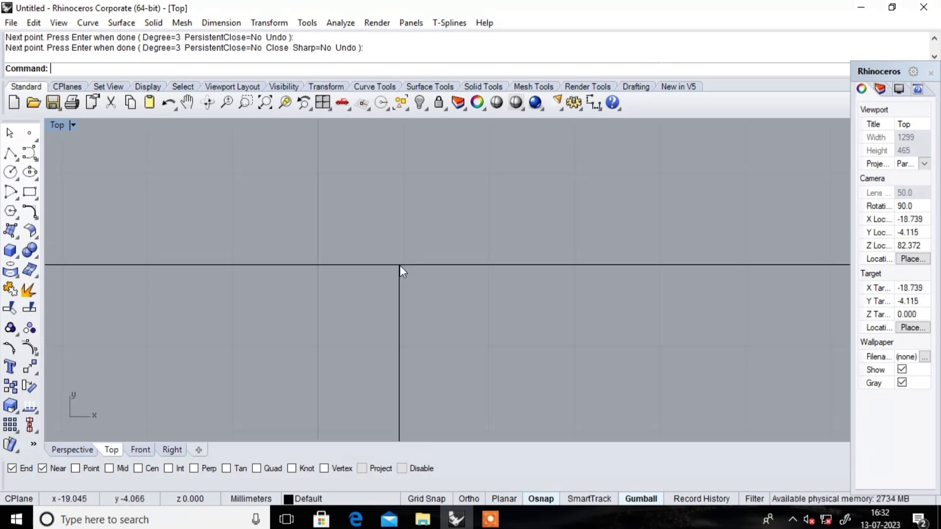
pyautogui.scroll(-1, 399, 266)
pyautogui.scroll(-1, 399, 266)
pyautogui.scroll(-1, 400, 266)
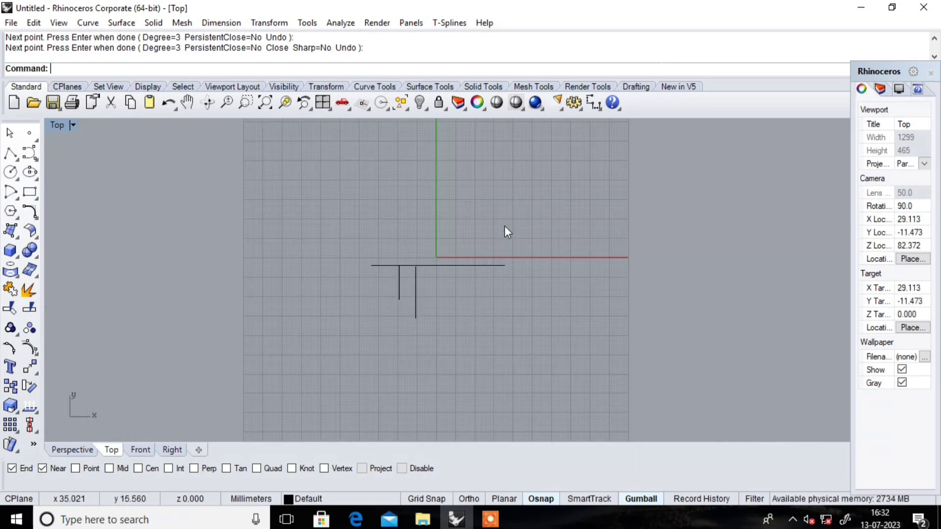
pyautogui.moveTo(358, 338); pyautogui.dragTo(323, 336)
# Delete the selected curves and limit object snaps to Point, with Near and End off.
pyautogui.press('Delete')
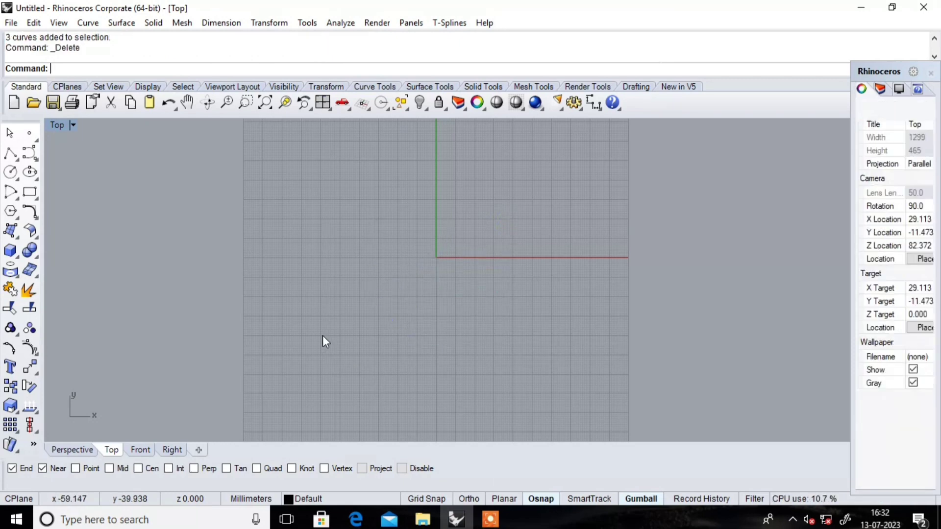
pyautogui.click(76, 470)
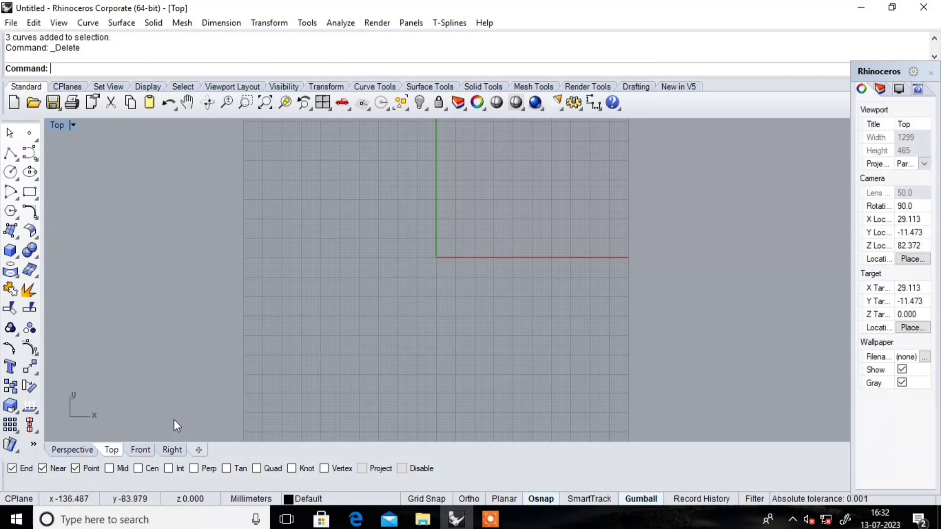
pyautogui.click(42, 470)
pyautogui.click(12, 469)
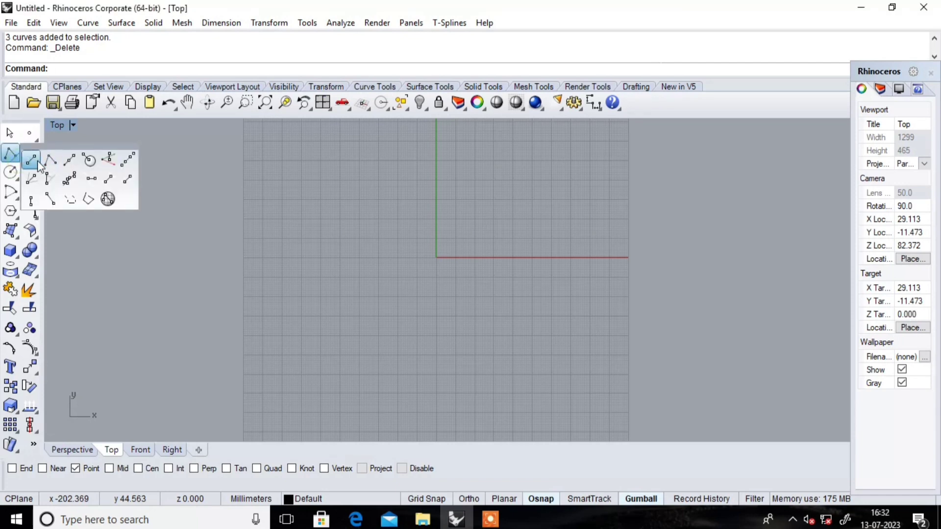
# Draw a two-point horizontal polyline from left of the origin to just right of it.
pyautogui.click(35, 160)
pyautogui.click(221, 248)
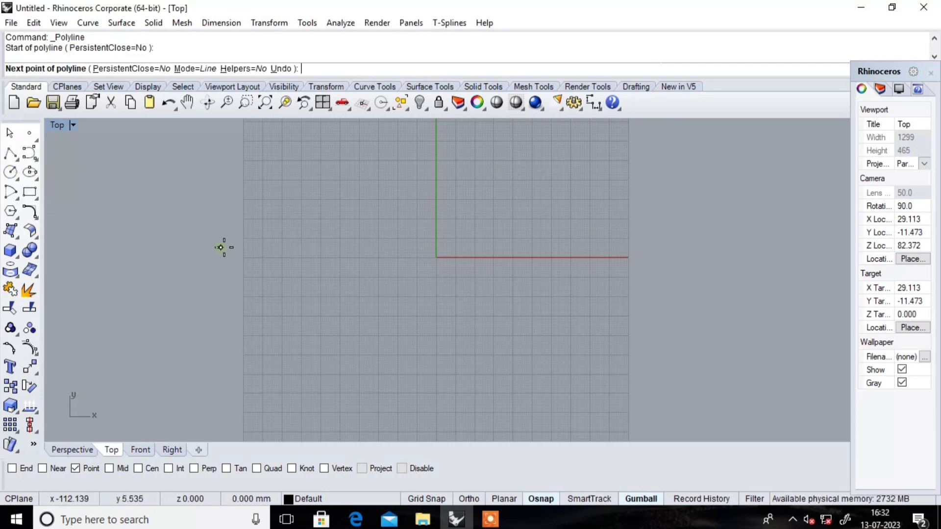
pyautogui.keyDown('shift'); pyautogui.click(515, 238); pyautogui.keyUp('shift')
pyautogui.press('Return')
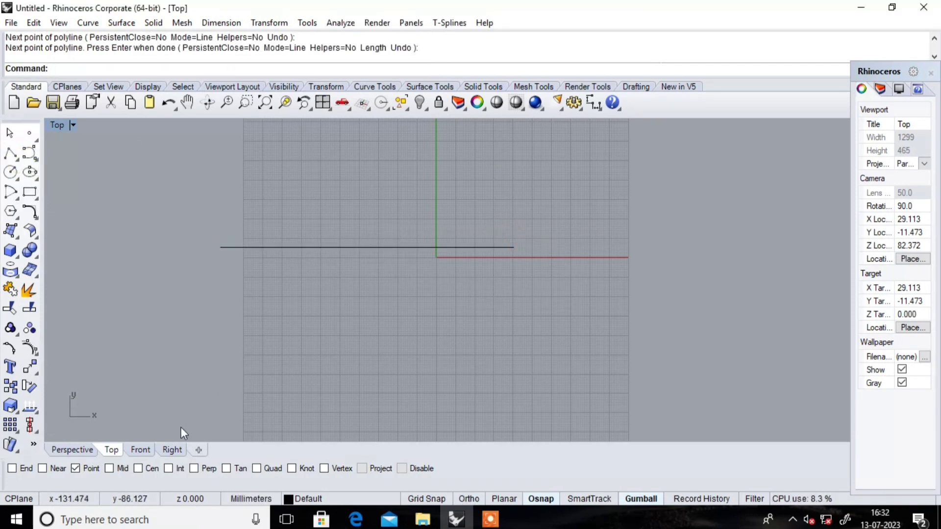
pyautogui.click(19, 159)
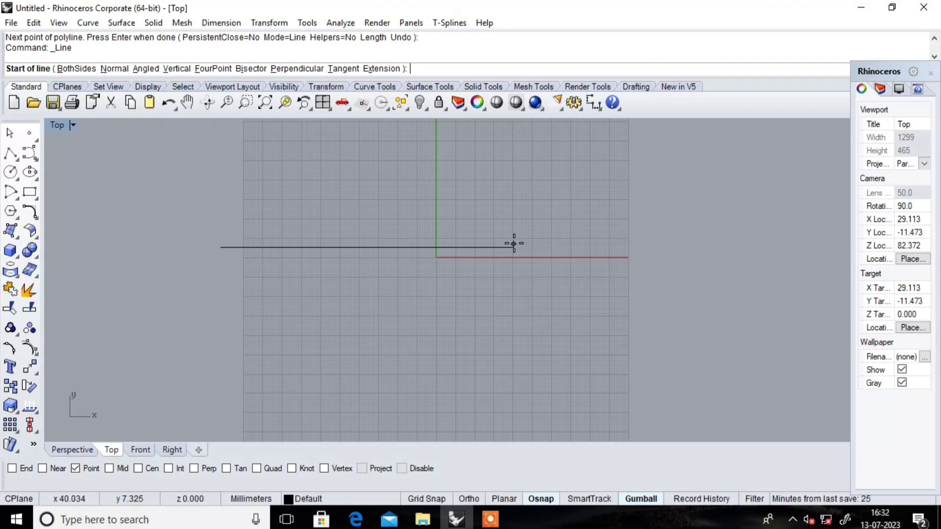
pyautogui.press('Escape')
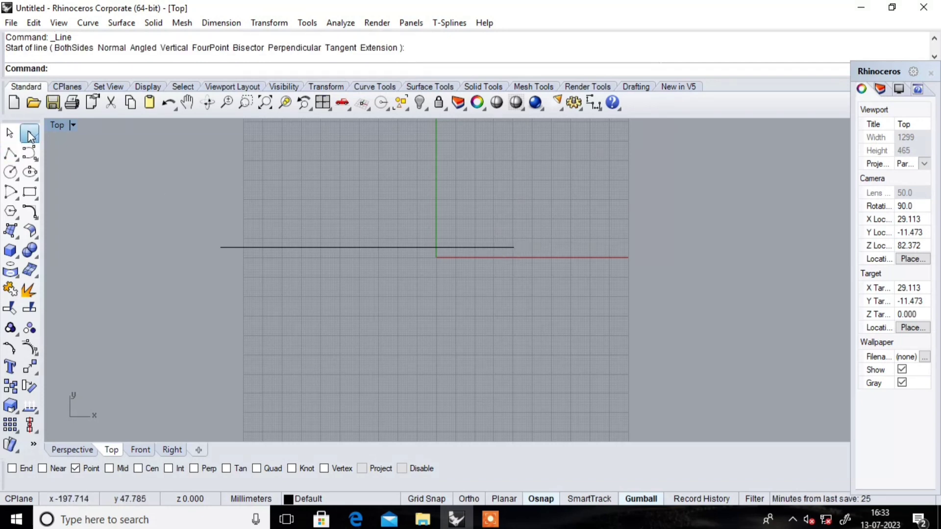
# Place a point object at the horizontal line's right end.
pyautogui.click(29, 132)
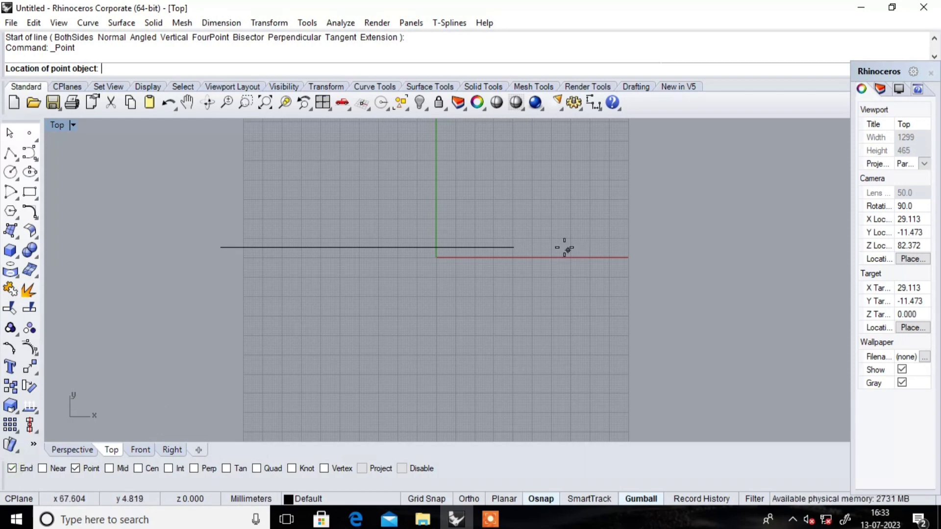
pyautogui.click(512, 247)
pyautogui.scroll(5, 505, 248)
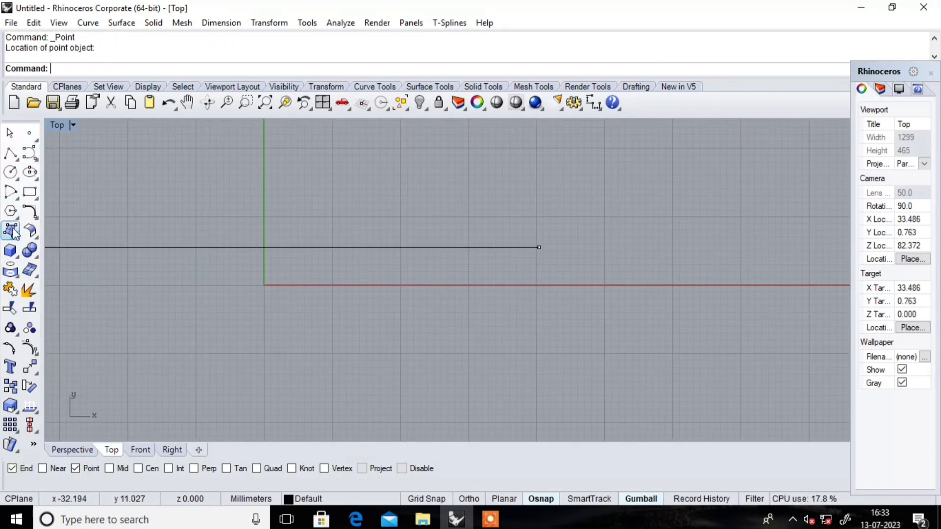
# Draw an Ortho vertical polyline straight down from the line's right end.
pyautogui.click(10, 153)
pyautogui.click(32, 160)
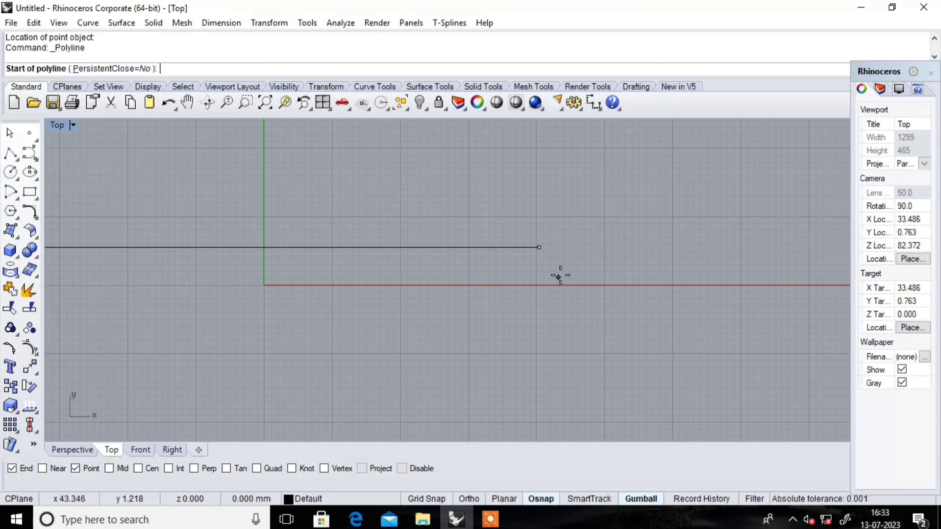
pyautogui.moveTo(541, 263); pyautogui.dragTo(566, 296, button='right')
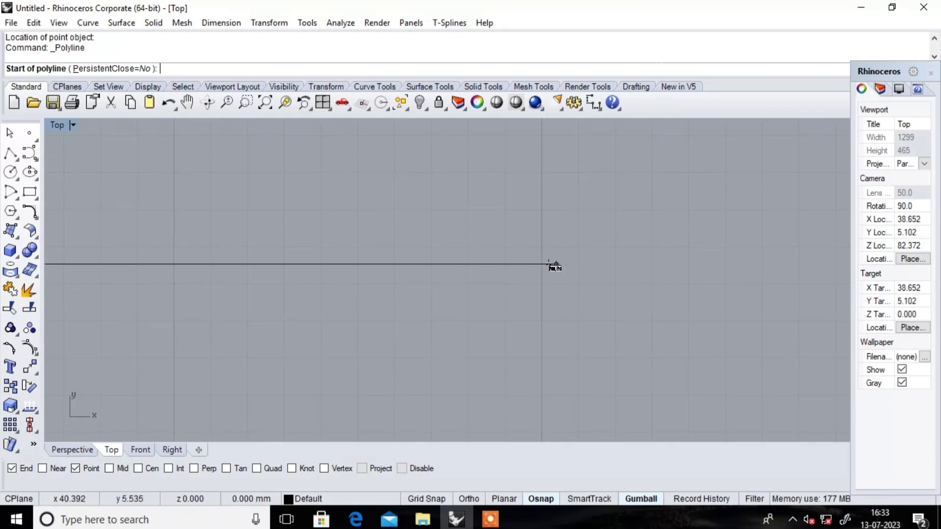
pyautogui.click(554, 265)
pyautogui.scroll(-2, 554, 250)
pyautogui.scroll(-5, 554, 252)
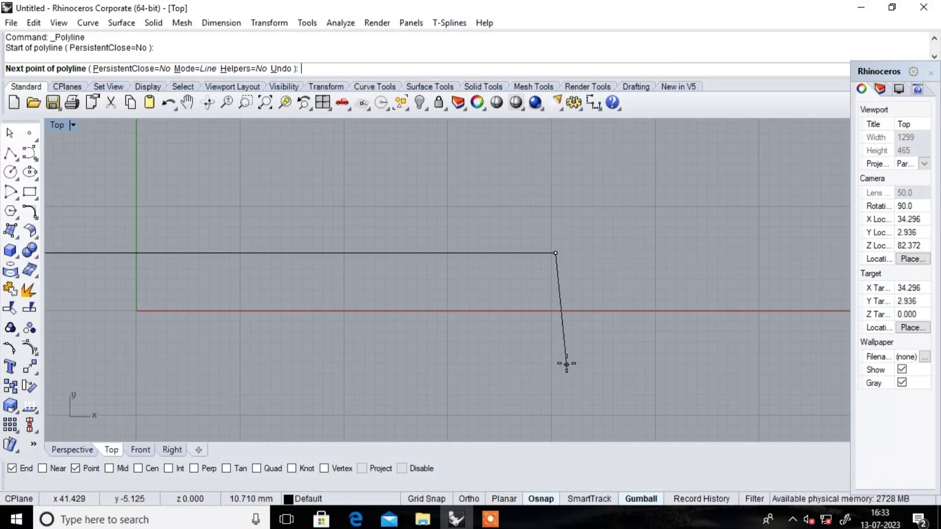
pyautogui.press('F8')
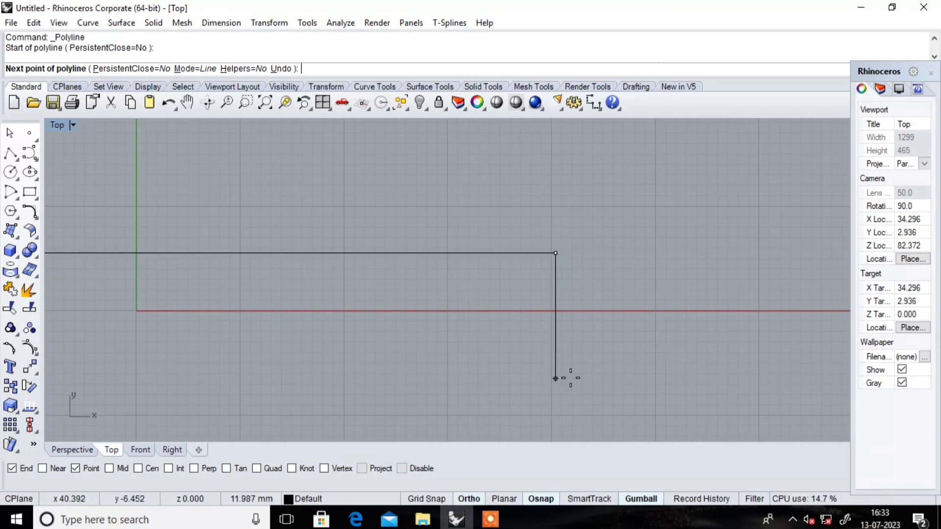
pyautogui.click(563, 377)
pyautogui.rightClick(610, 385)
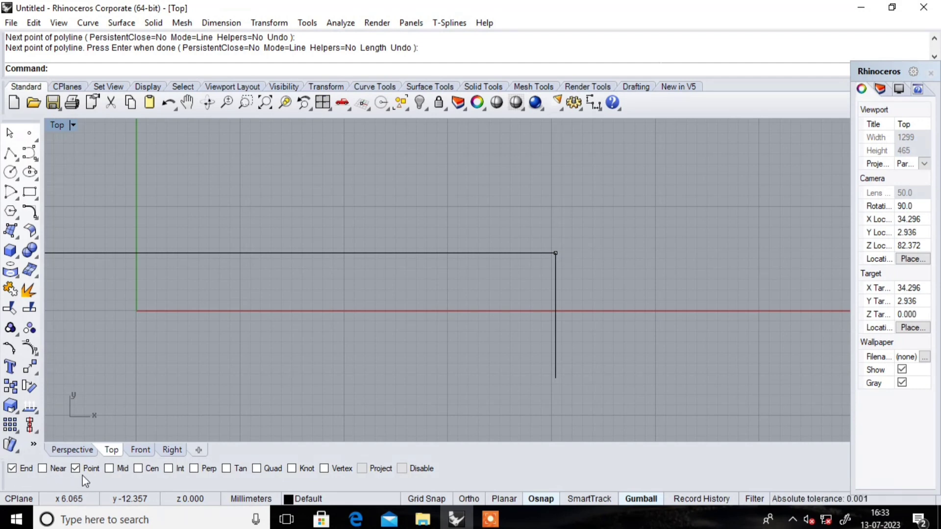
pyautogui.scroll(-3, 402, 260)
pyautogui.scroll(-3, 402, 260)
# Delete the two lines and the point, and leave the Point and Near snaps off.
pyautogui.moveTo(510, 211); pyautogui.dragTo(85, 360)
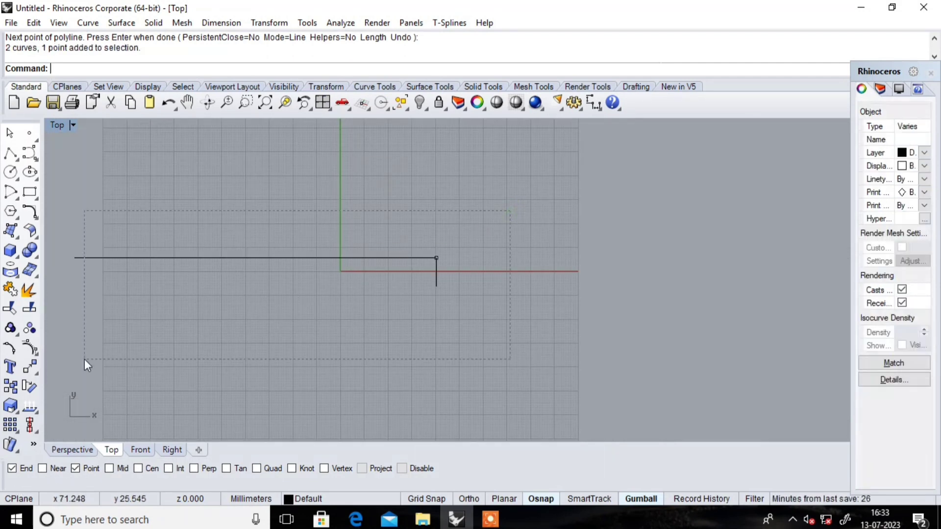
pyautogui.press('Delete')
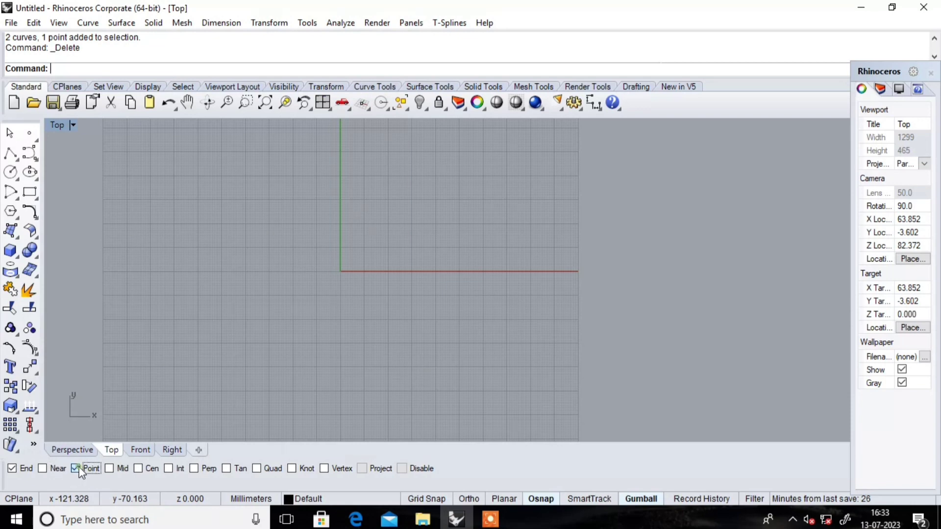
pyautogui.click(81, 472)
pyautogui.click(44, 471)
pyautogui.click(43, 469)
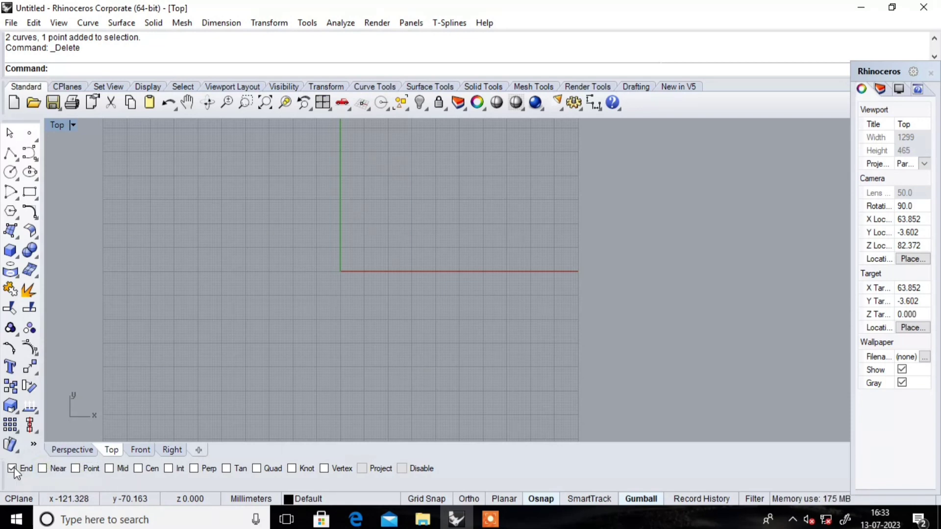
# Draw a circle of diameter 14.013 centred just left of the origin.
pyautogui.click(10, 172)
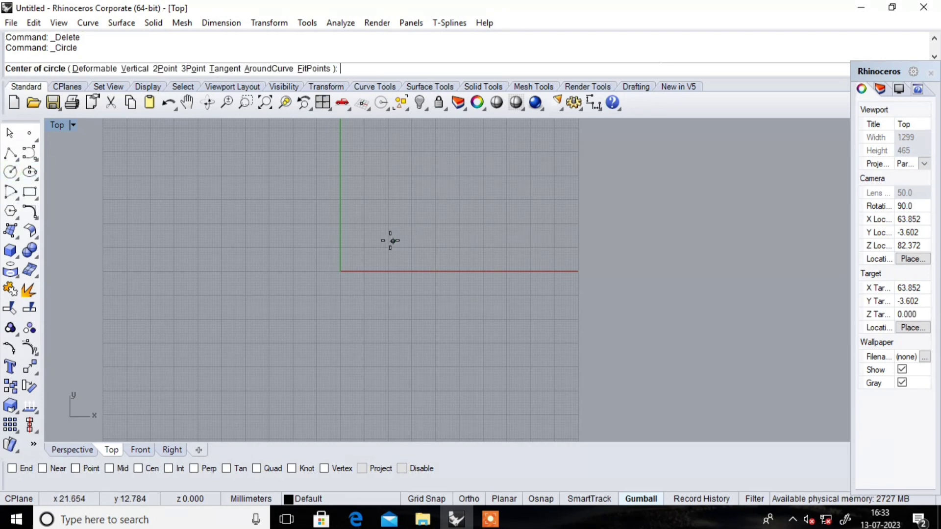
pyautogui.click(307, 227)
pyautogui.click(405, 277)
pyautogui.scroll(-5, 404, 288)
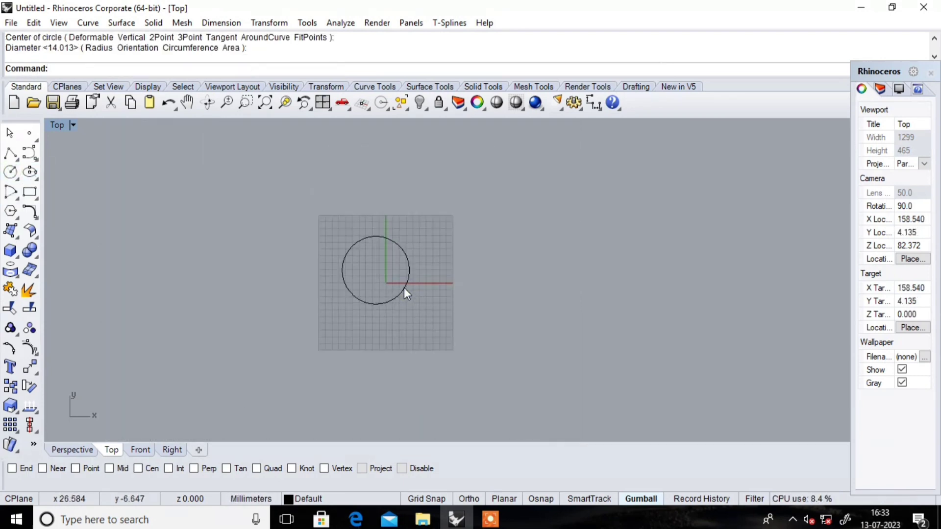
pyautogui.scroll(2, 403, 287)
pyautogui.scroll(2, 402, 292)
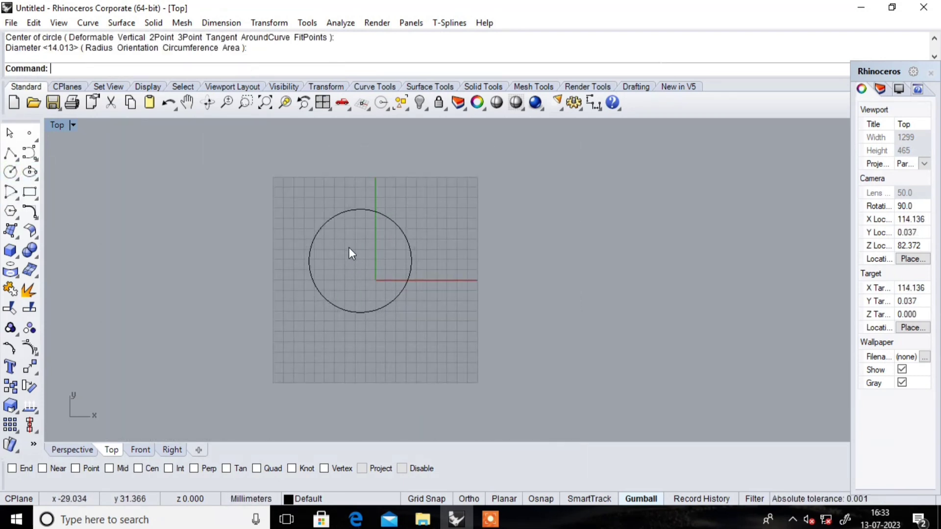
pyautogui.scroll(3, 342, 253)
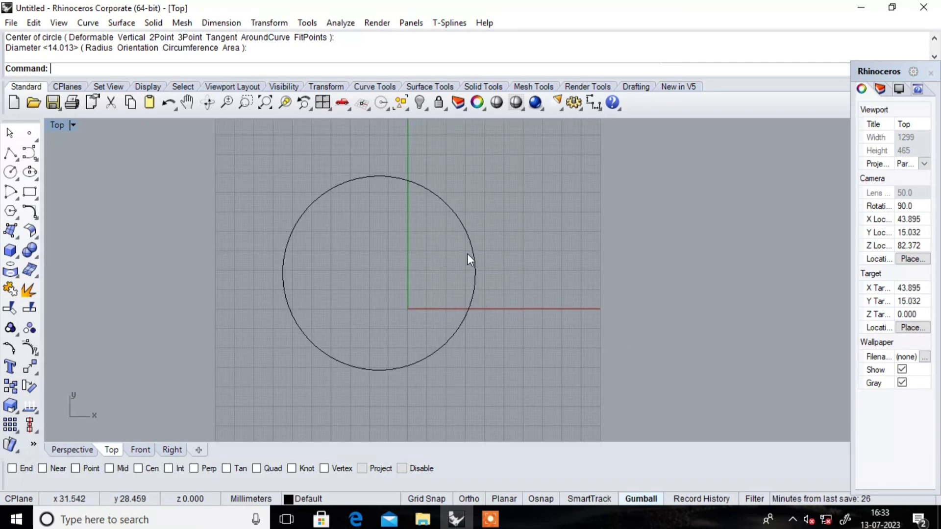
# Compute the circle's area centroid with Analyze > Area Centroid.
pyautogui.click(471, 240)
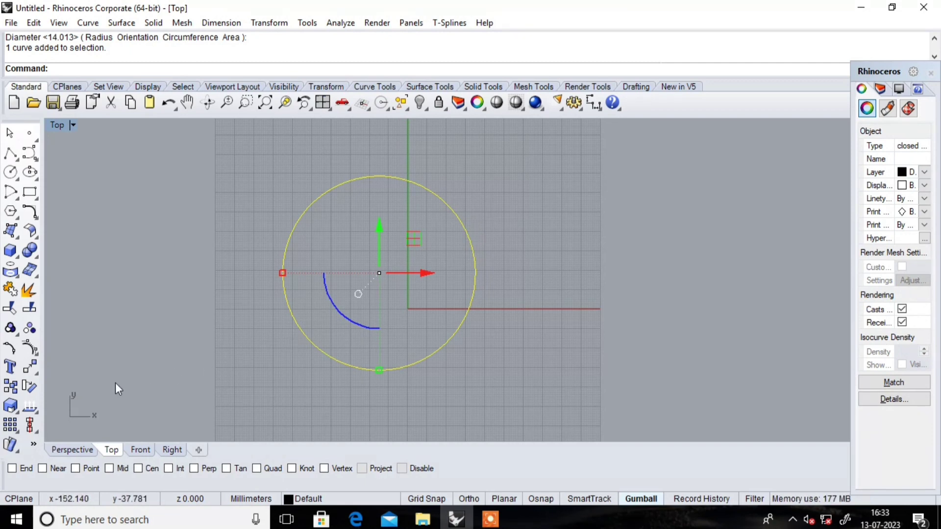
pyautogui.click(31, 407)
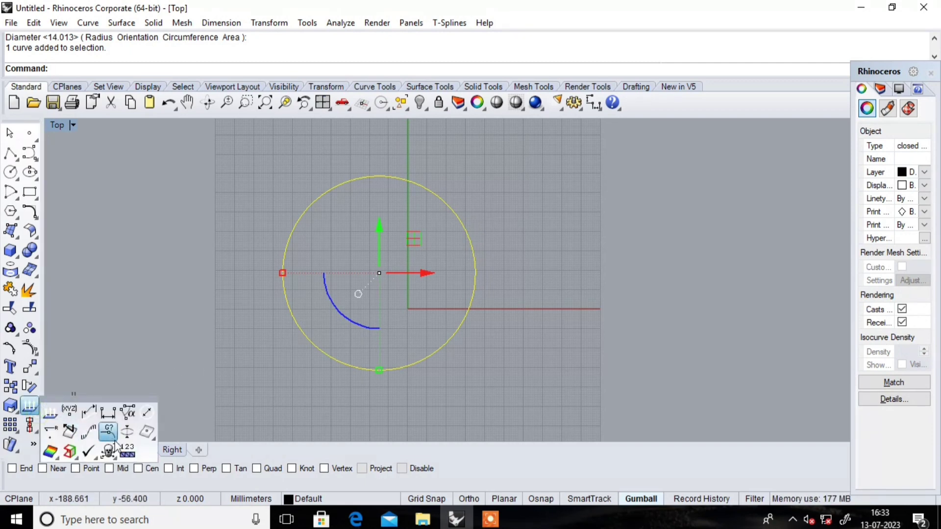
pyautogui.click(146, 431)
pyautogui.press('Escape')
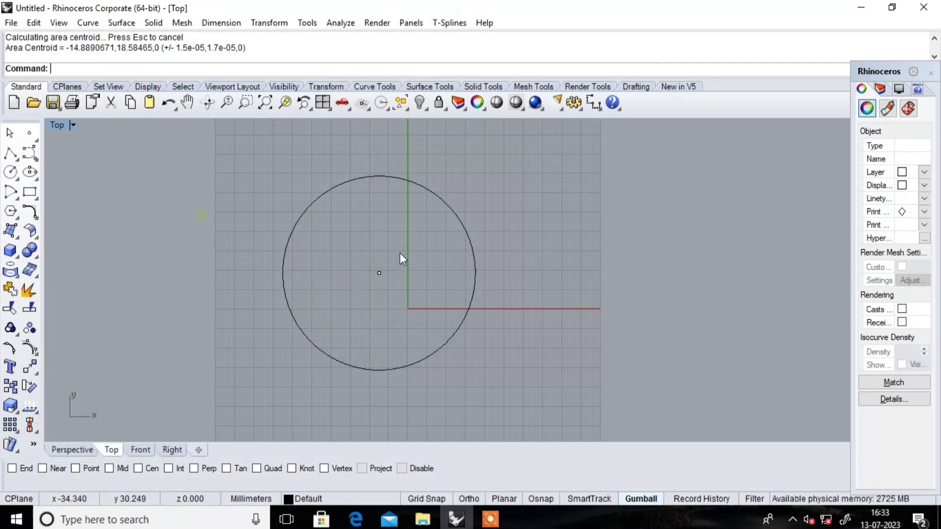
pyautogui.scroll(-5, 422, 260)
pyautogui.scroll(3, 411, 260)
pyautogui.scroll(2, 383, 262)
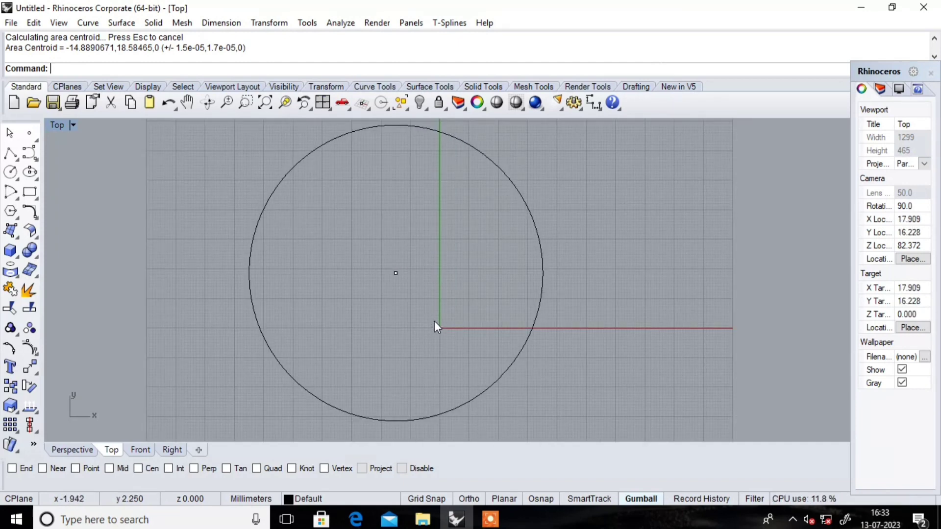
# Select the resulting centroid point and delete it.
pyautogui.click(395, 273)
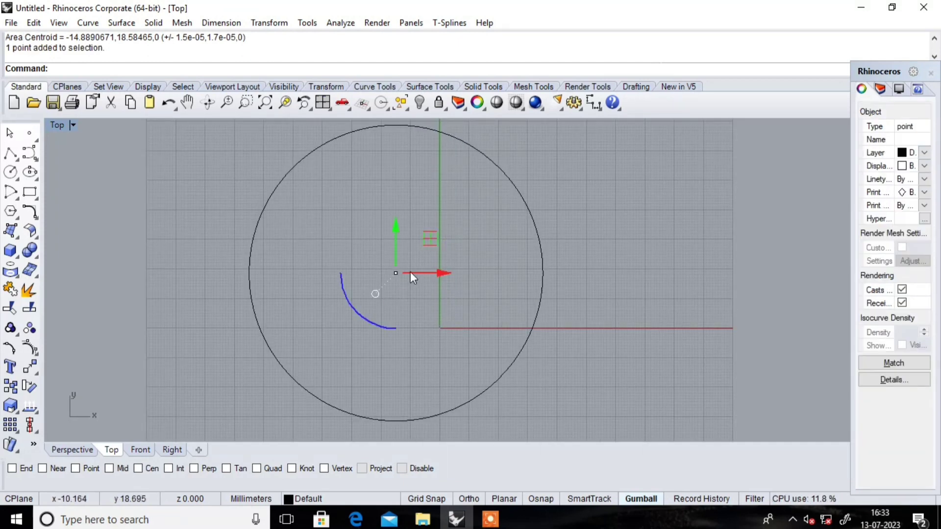
pyautogui.moveTo(396, 275); pyautogui.dragTo(399, 278)
pyautogui.click(445, 310)
pyautogui.moveTo(466, 249); pyautogui.dragTo(330, 328)
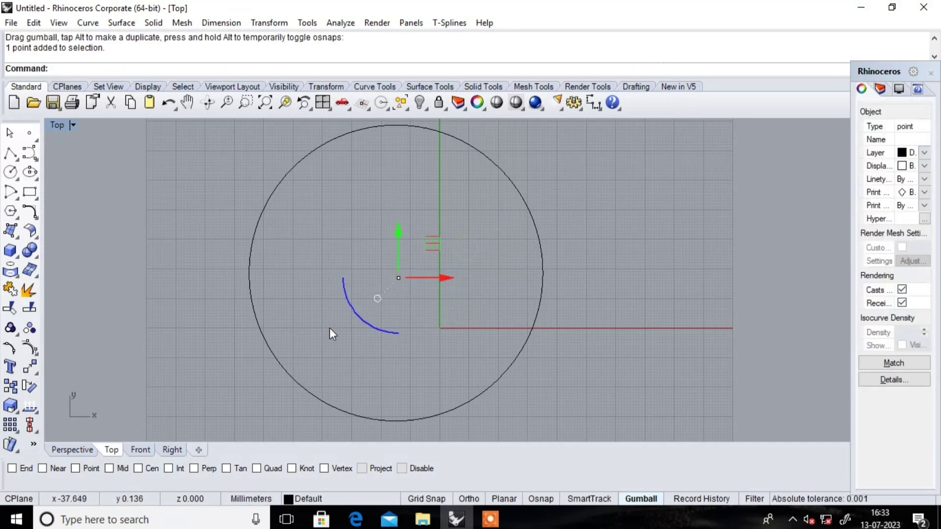
pyautogui.press('Delete')
pyautogui.scroll(-2, 379, 263)
pyautogui.scroll(-2, 378, 265)
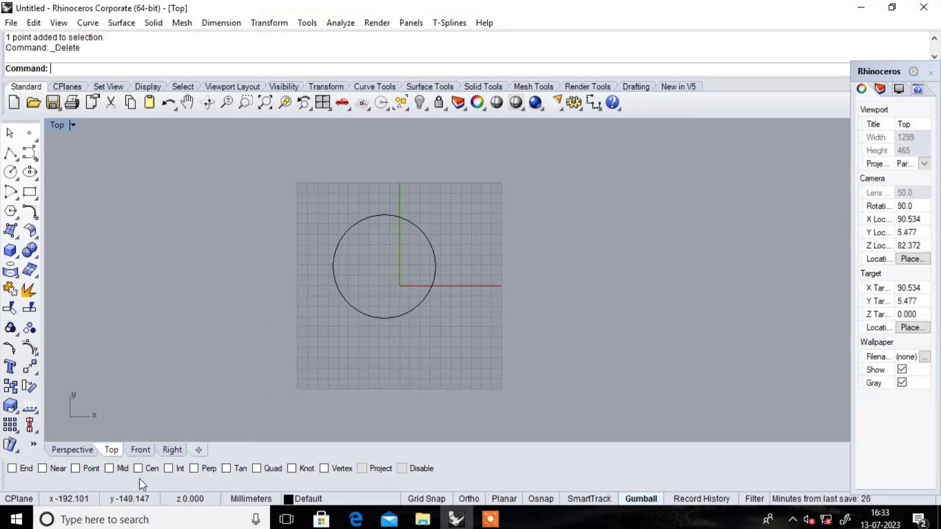
pyautogui.click(108, 468)
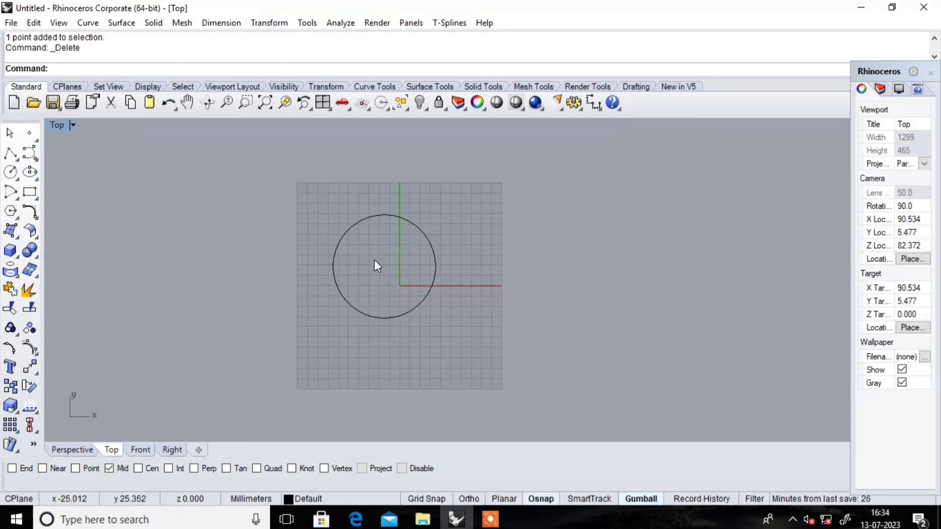
pyautogui.click(18, 160)
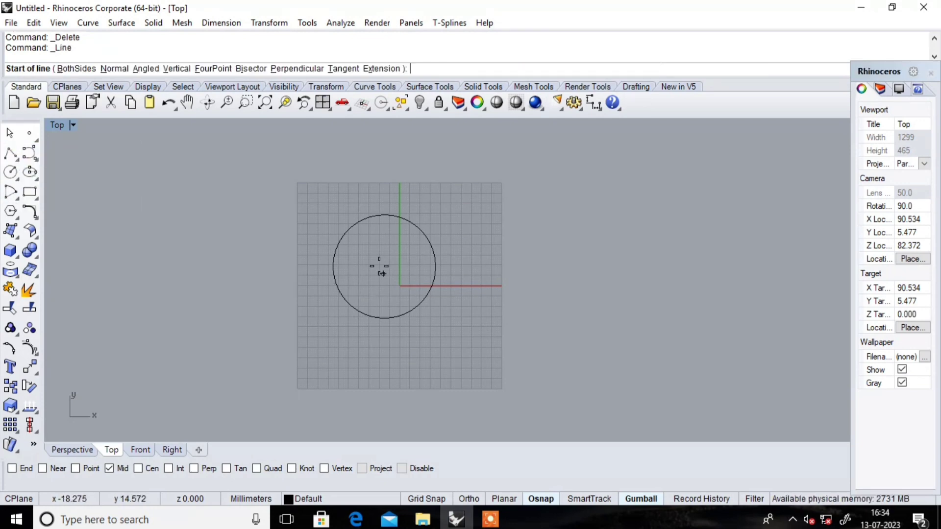
pyautogui.scroll(3, 383, 269)
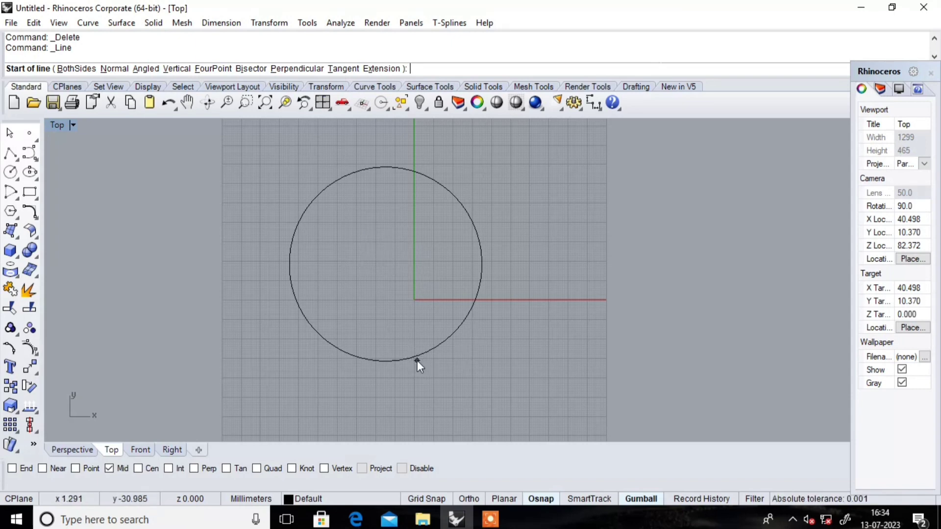
pyautogui.press('Escape')
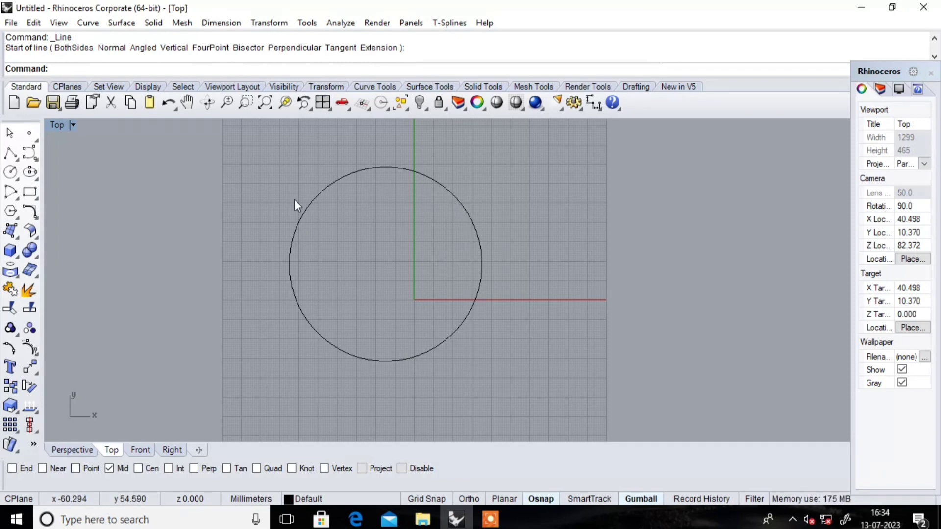
pyautogui.click(470, 327)
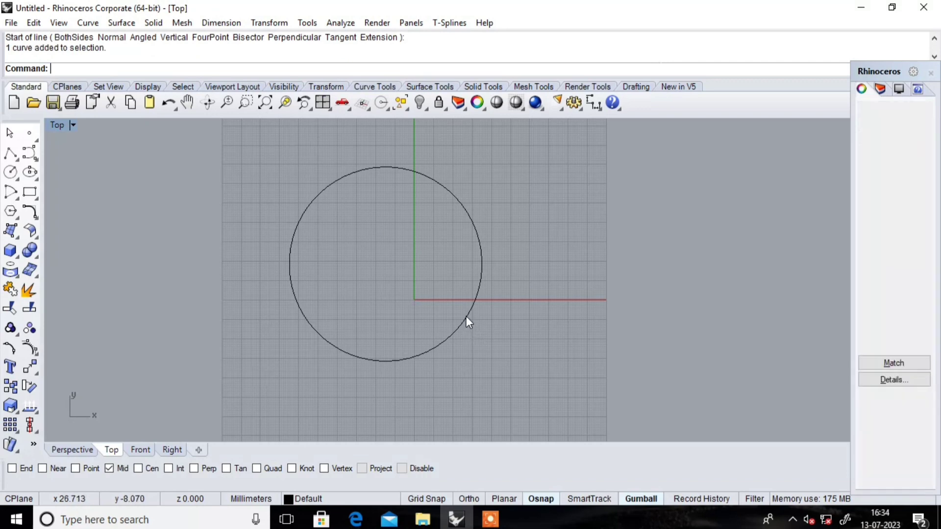
pyautogui.click(17, 158)
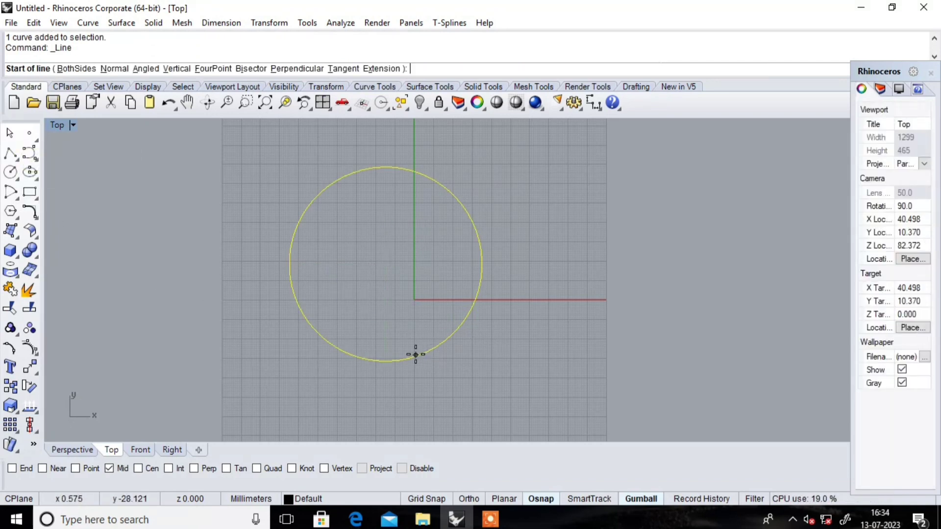
pyautogui.click(108, 469)
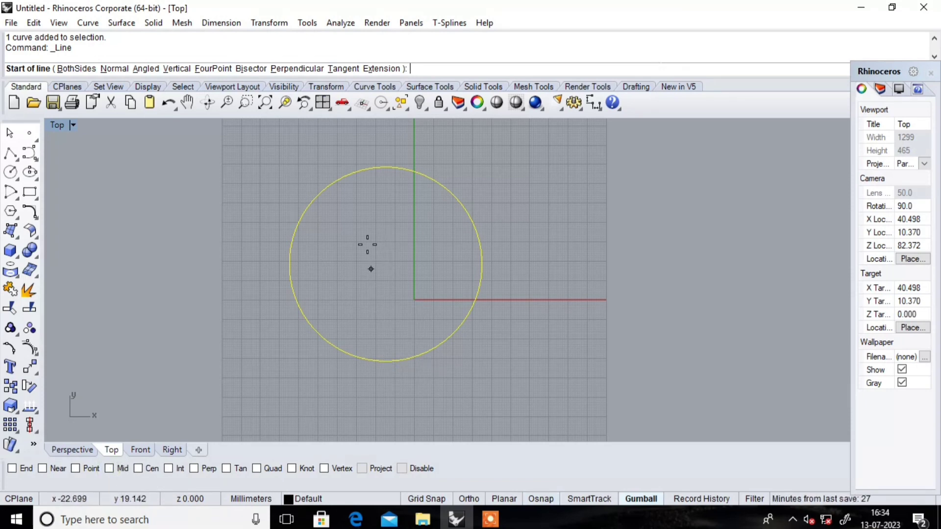
pyautogui.click(111, 469)
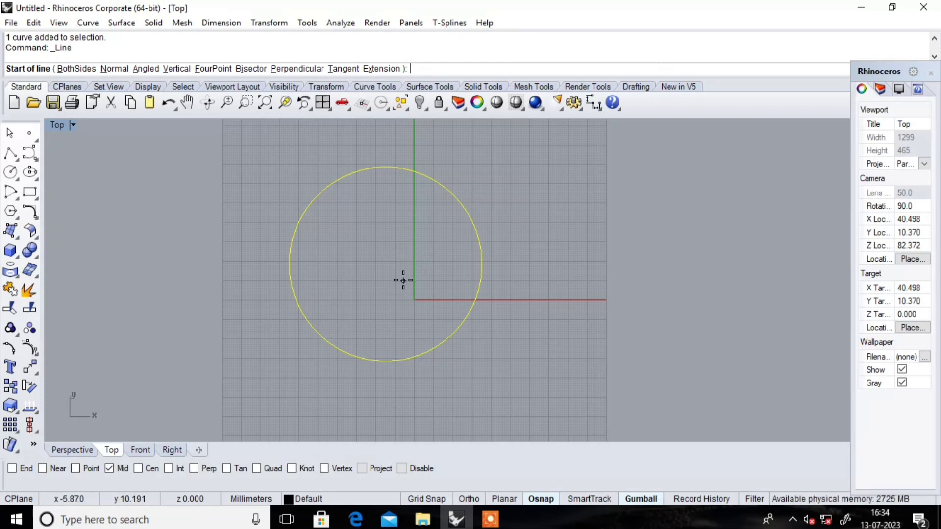
pyautogui.press('Escape')
pyautogui.press('Escape')
pyautogui.click(386, 169)
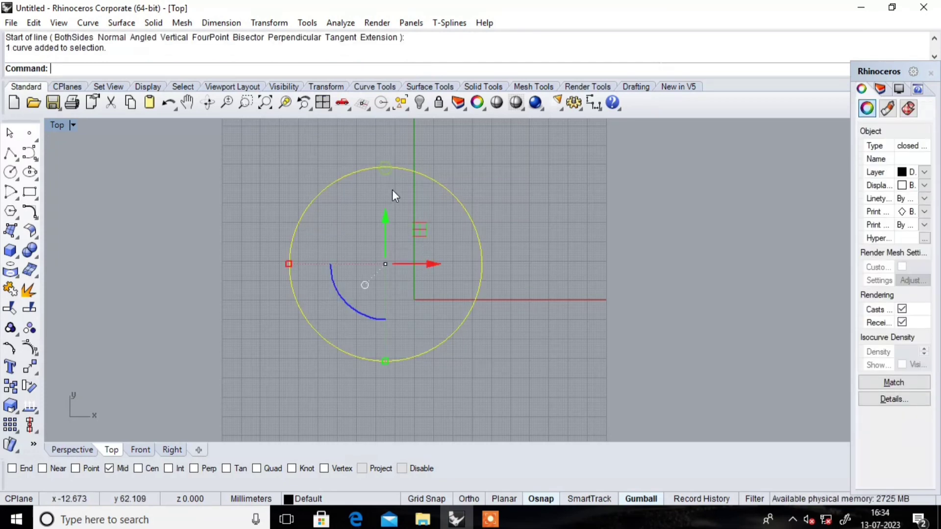
pyautogui.click(470, 284)
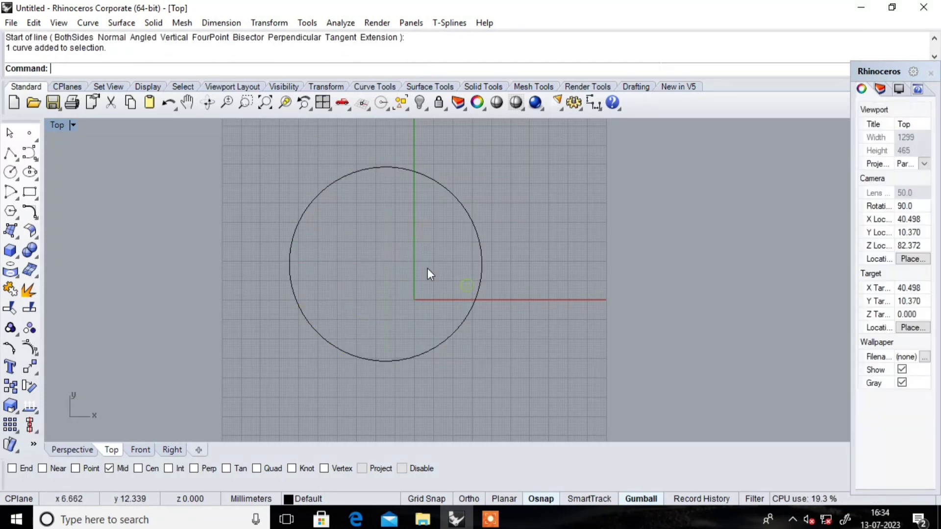
pyautogui.click(376, 168)
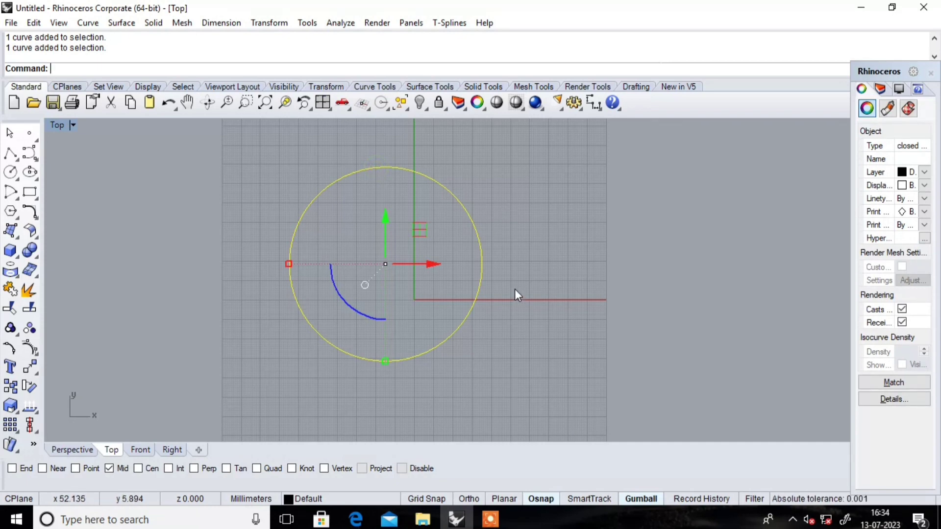
pyautogui.click(566, 275)
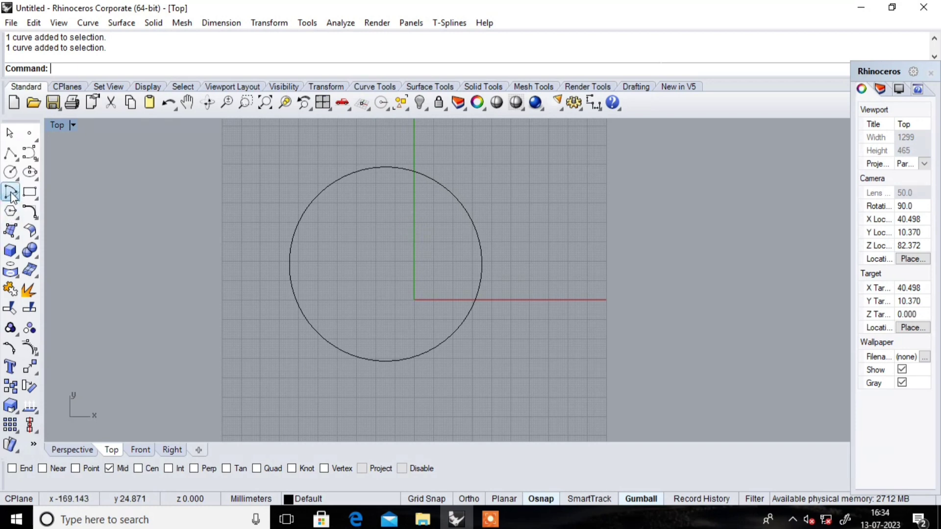
# Draw a horizontal polyline segment to the right of the circle.
pyautogui.click(18, 160)
pyautogui.click(30, 160)
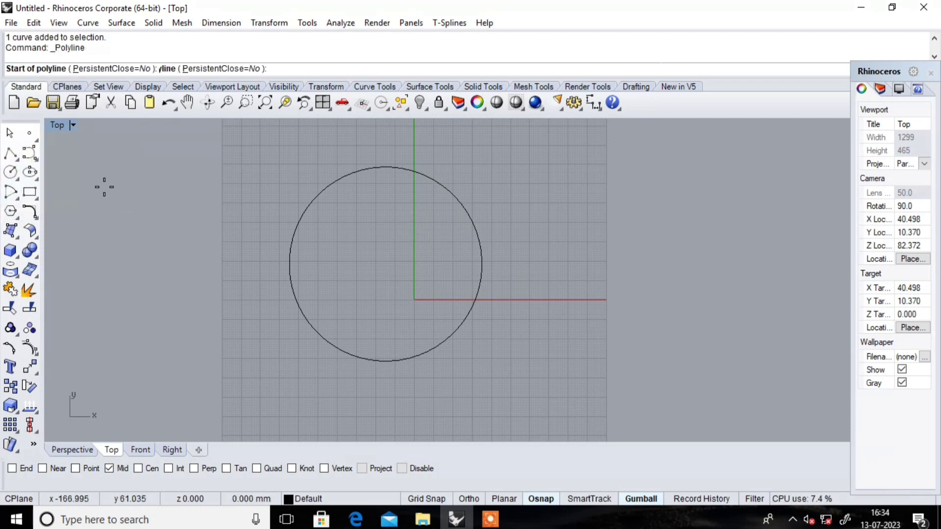
pyautogui.scroll(-2, 219, 238)
pyautogui.scroll(-2, 320, 195)
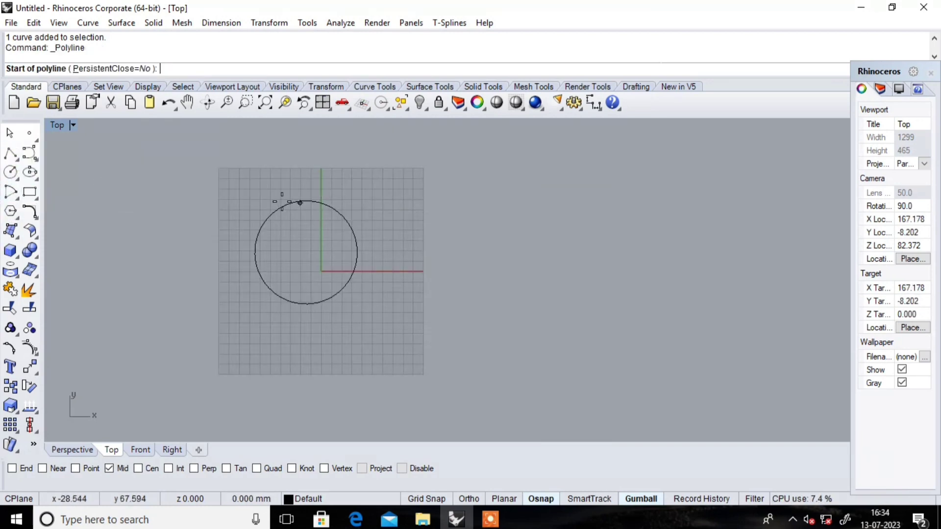
pyautogui.click(390, 228)
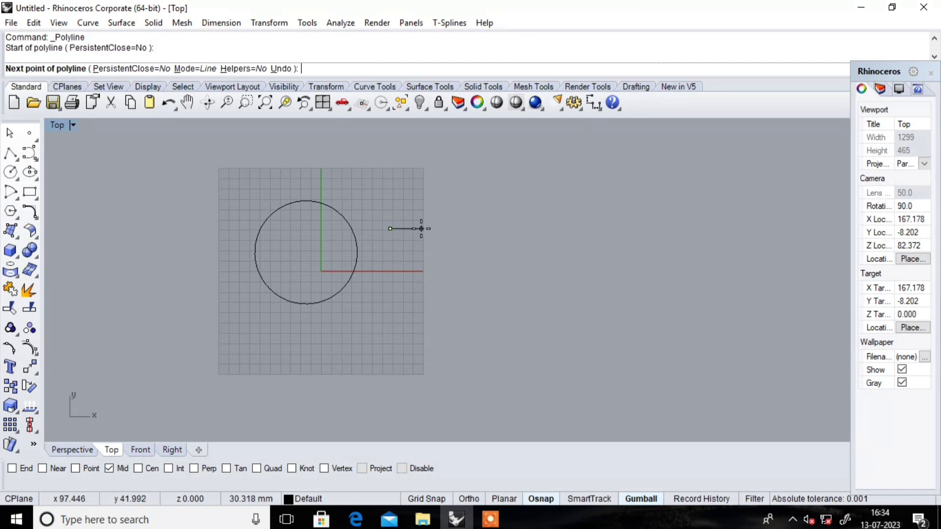
pyautogui.keyDown('shift'); pyautogui.click(524, 237); pyautogui.keyUp('shift')
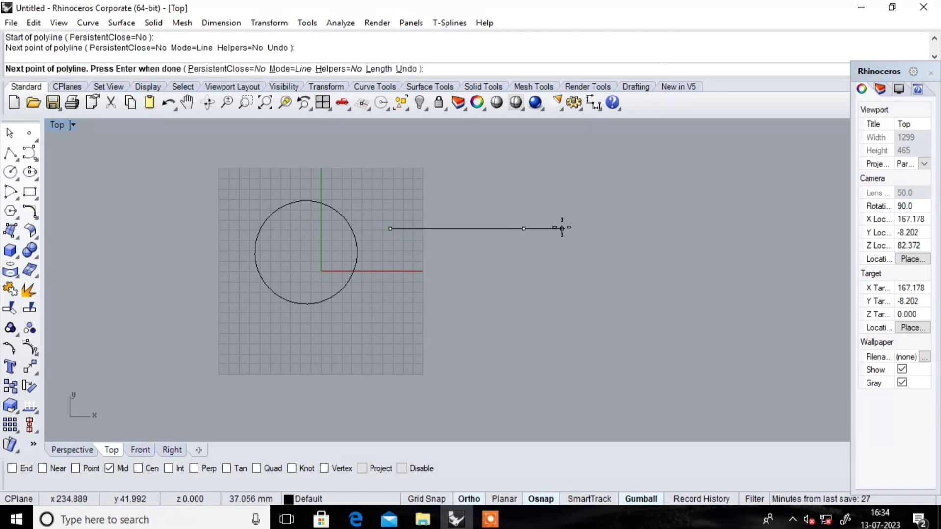
pyautogui.press('Return')
pyautogui.click(451, 229)
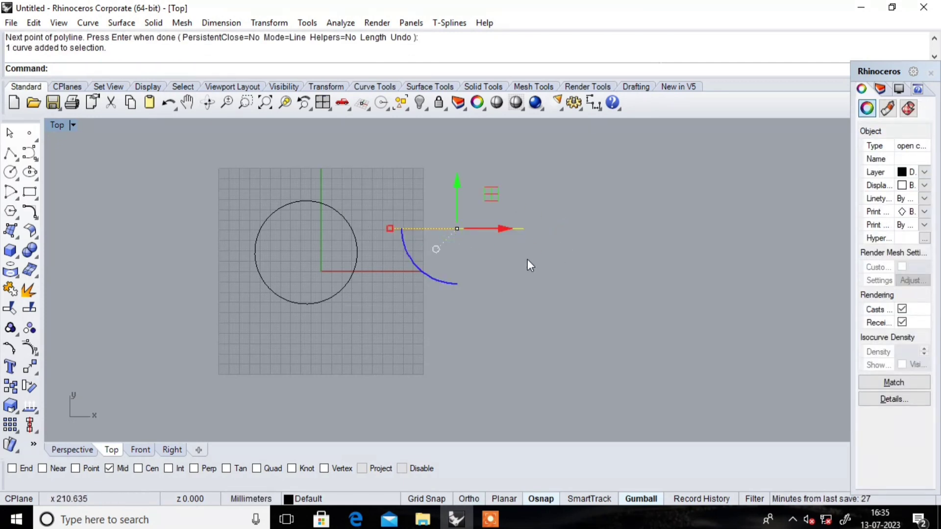
pyautogui.scroll(4, 527, 260)
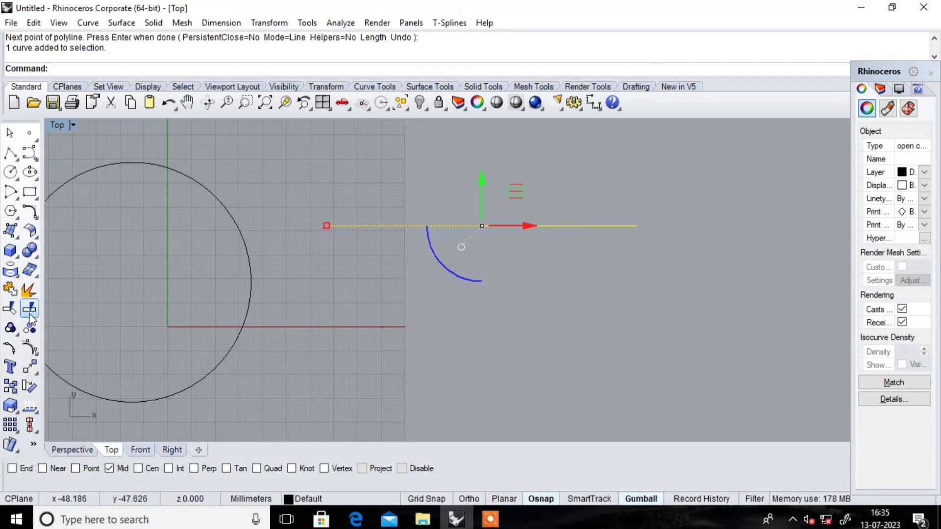
# Draw a vertical line down from the horizontal line's midpoint, forming a T.
pyautogui.click(18, 160)
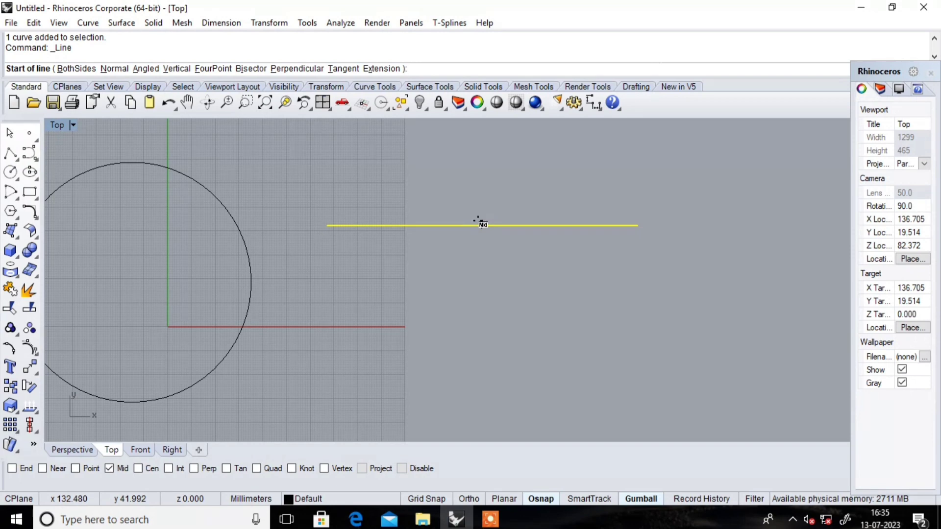
pyautogui.click(482, 225)
pyautogui.click(482, 352)
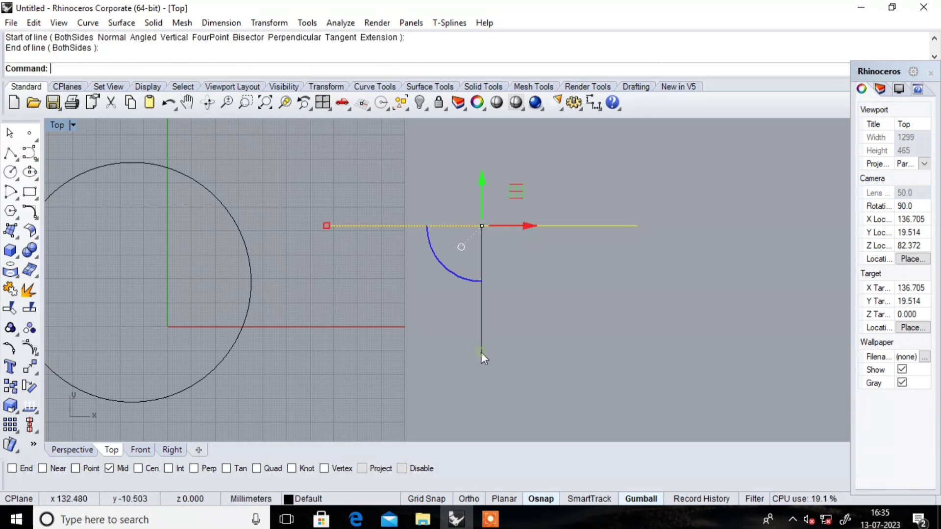
pyautogui.press('Escape')
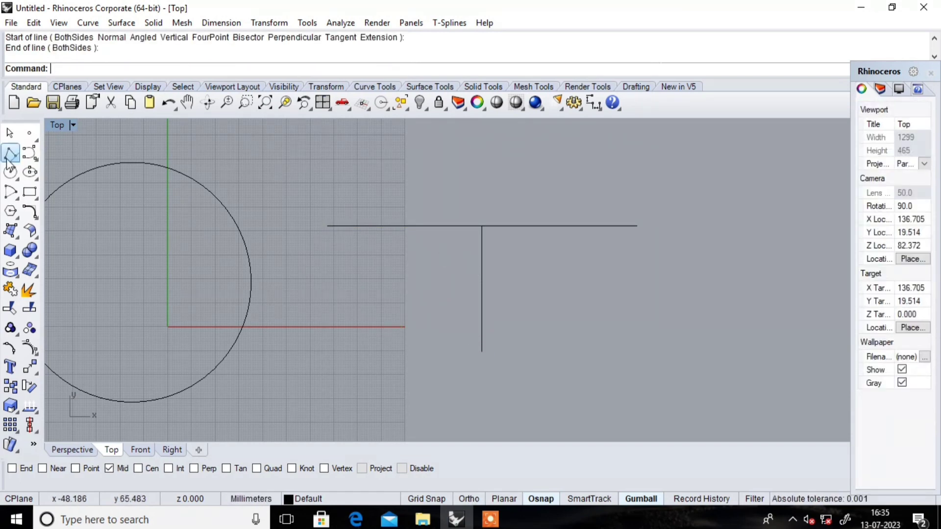
pyautogui.click(9, 154)
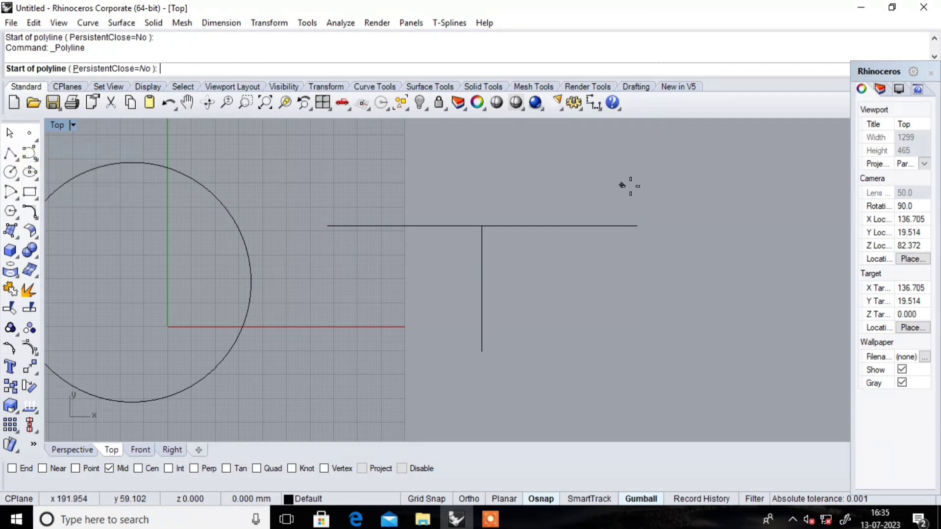
pyautogui.scroll(5, 492, 223)
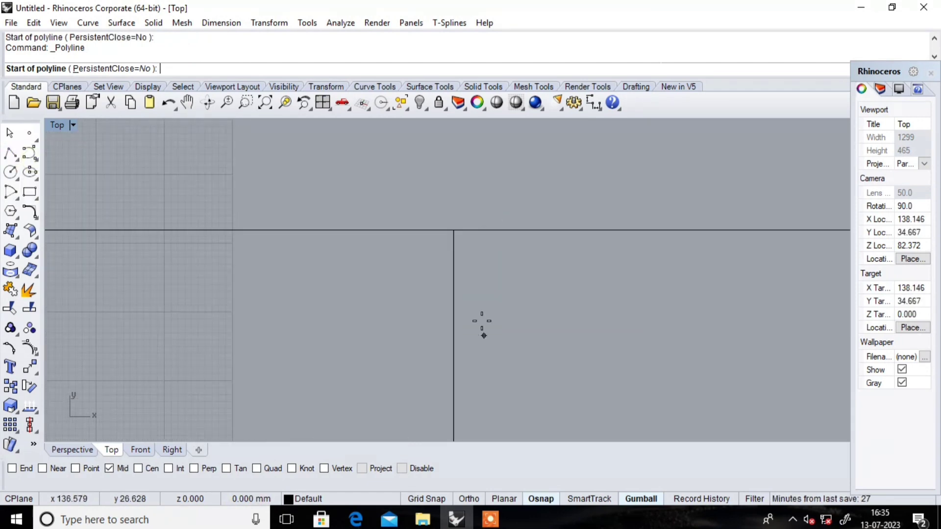
pyautogui.scroll(-5, 484, 336)
pyautogui.press('Escape')
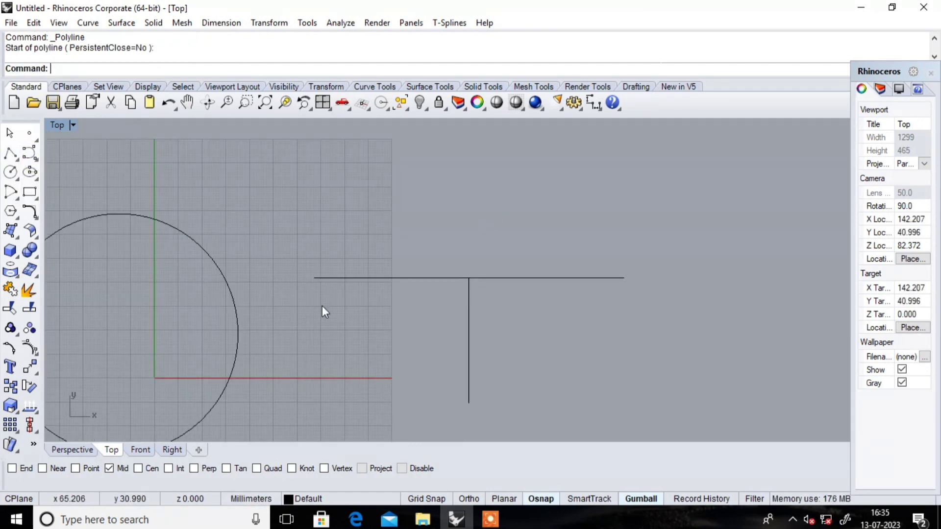
# Delete the vertical line, leaving only the circle and horizontal line.
pyautogui.click(468, 339)
pyautogui.press('Delete')
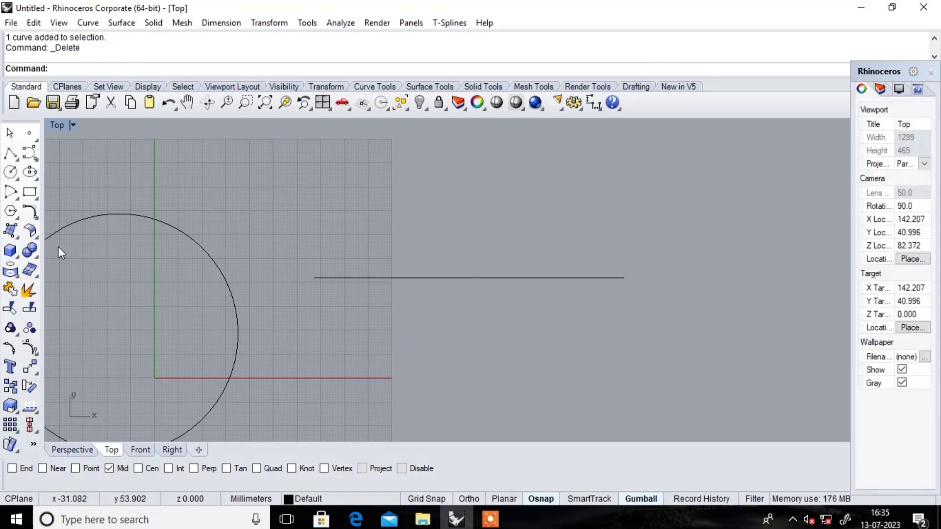
pyautogui.click(11, 154)
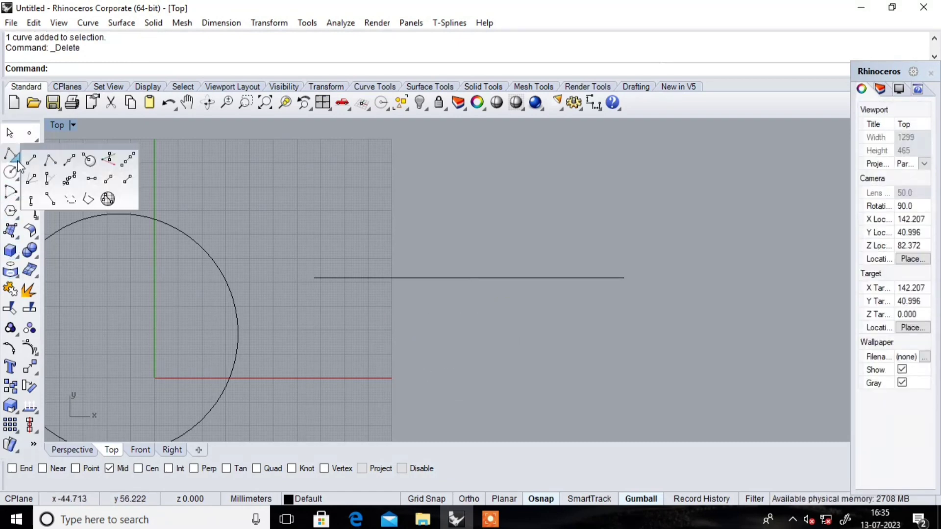
pyautogui.click(30, 161)
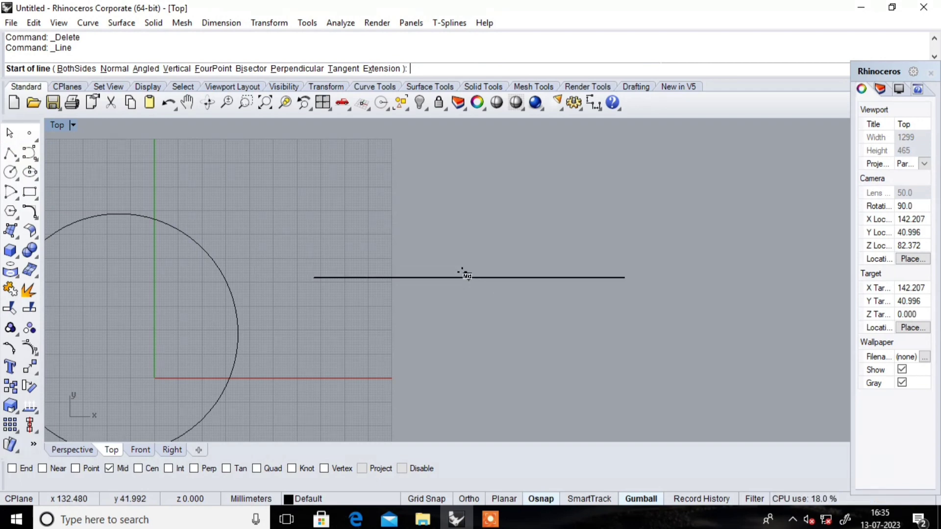
pyautogui.press('Escape')
pyautogui.scroll(-5, 569, 277)
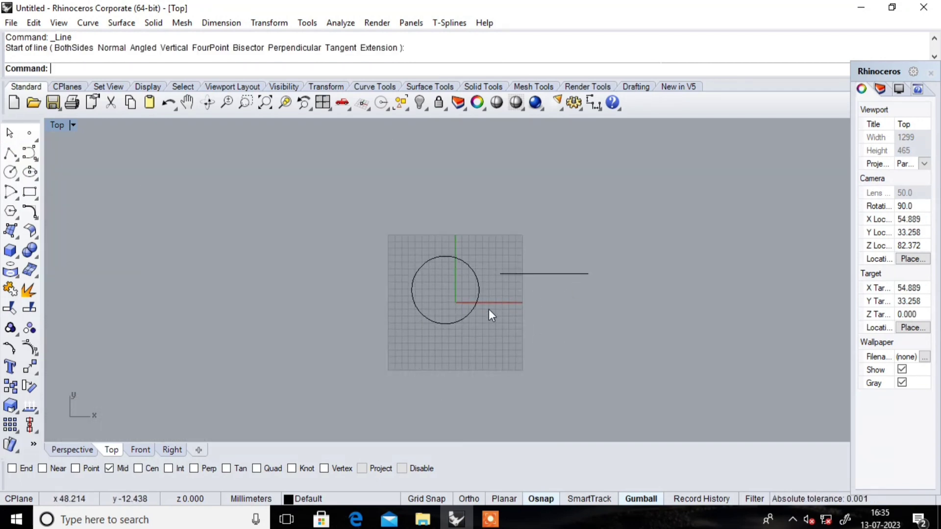
pyautogui.scroll(1, 489, 310)
pyautogui.scroll(1, 463, 279)
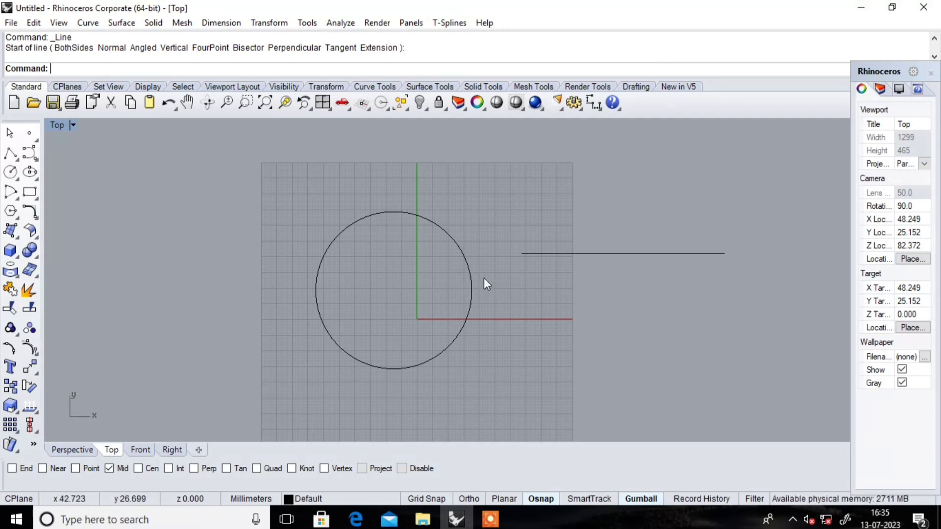
pyautogui.scroll(-1, 363, 264)
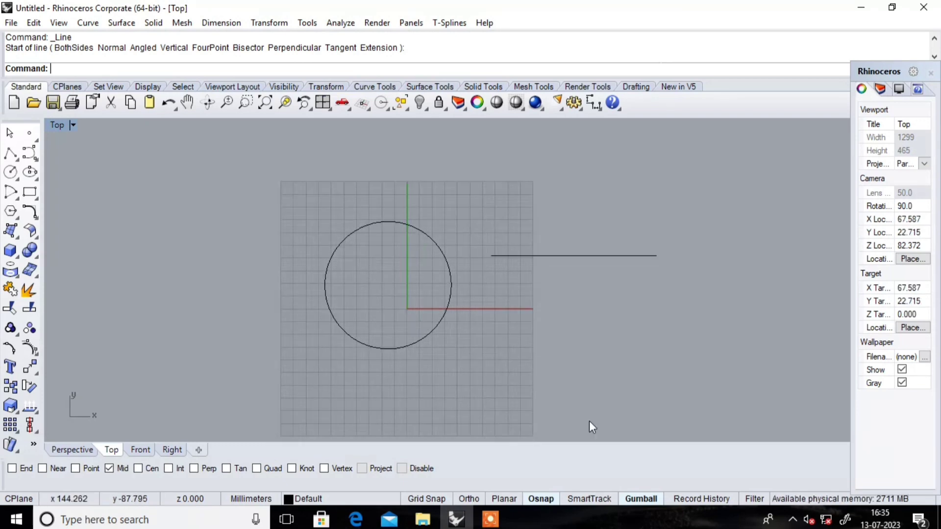
# Turn off Mid snapping and zoom the Top view in on the circle.
pyautogui.click(109, 469)
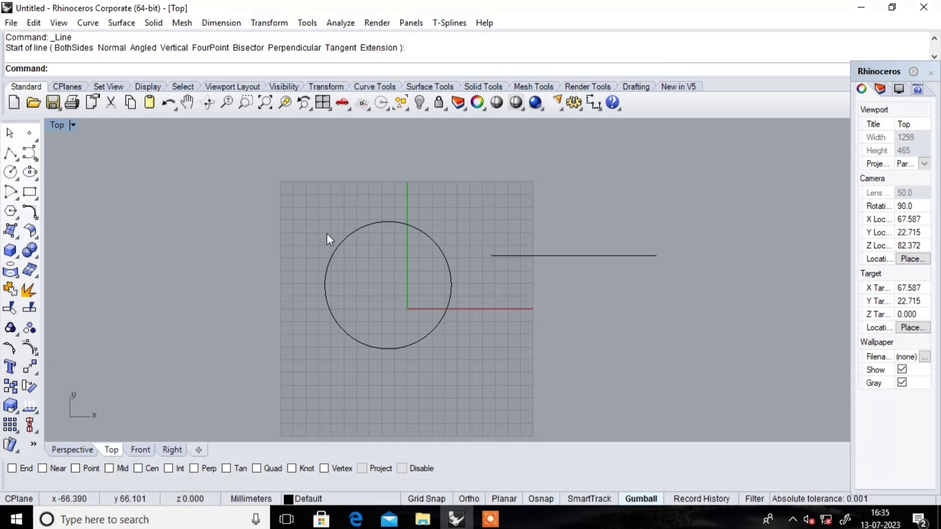
pyautogui.scroll(-2, 390, 275)
pyautogui.scroll(2, 389, 278)
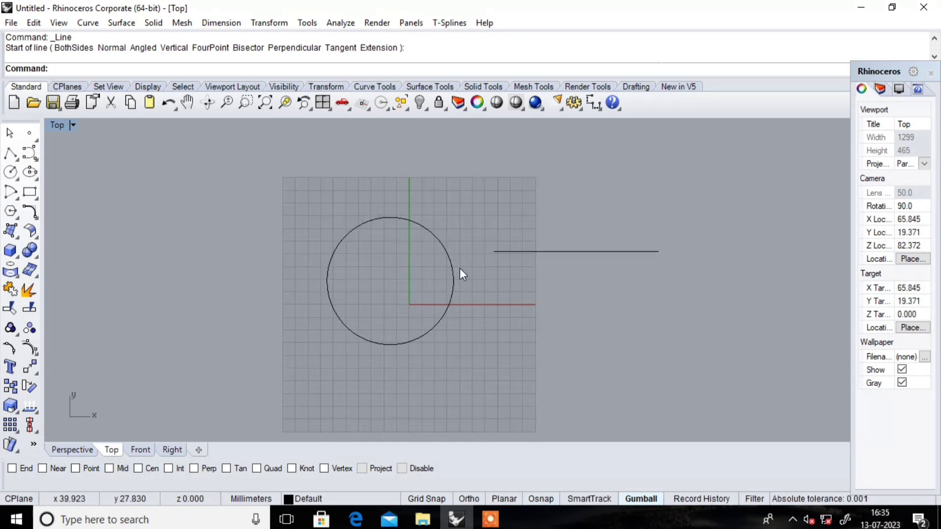
pyautogui.scroll(1, 458, 267)
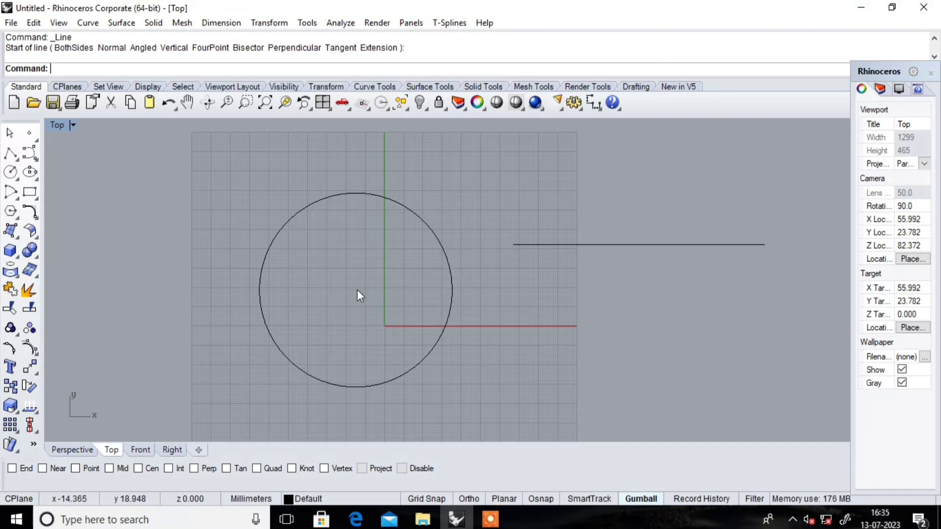
# With Cen snap on, draw a line from the circle's centre diagonally past its lower right edge.
pyautogui.click(138, 468)
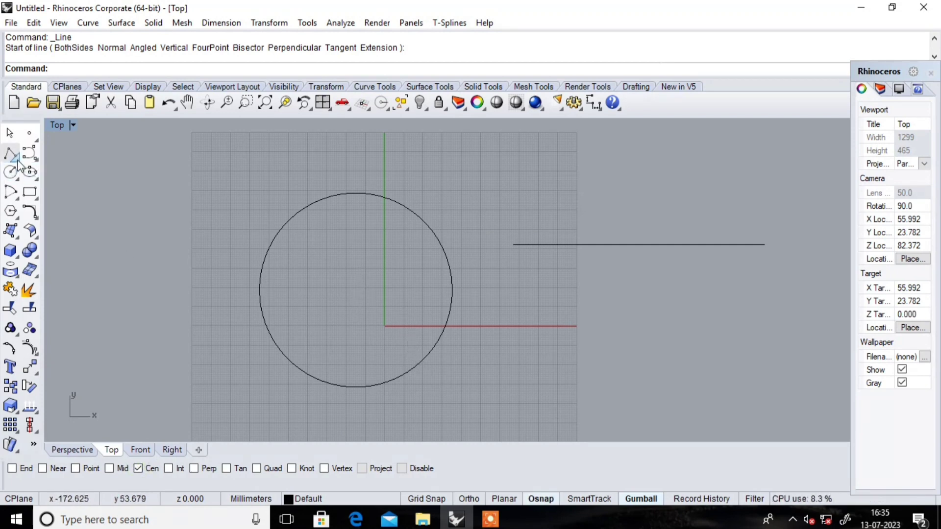
pyautogui.click(29, 158)
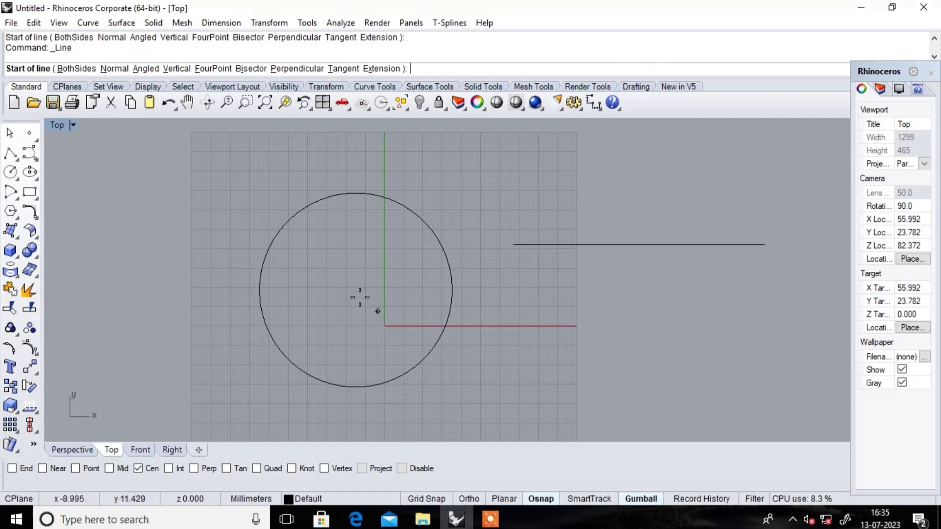
pyautogui.scroll(-3, 386, 283)
pyautogui.scroll(3, 376, 314)
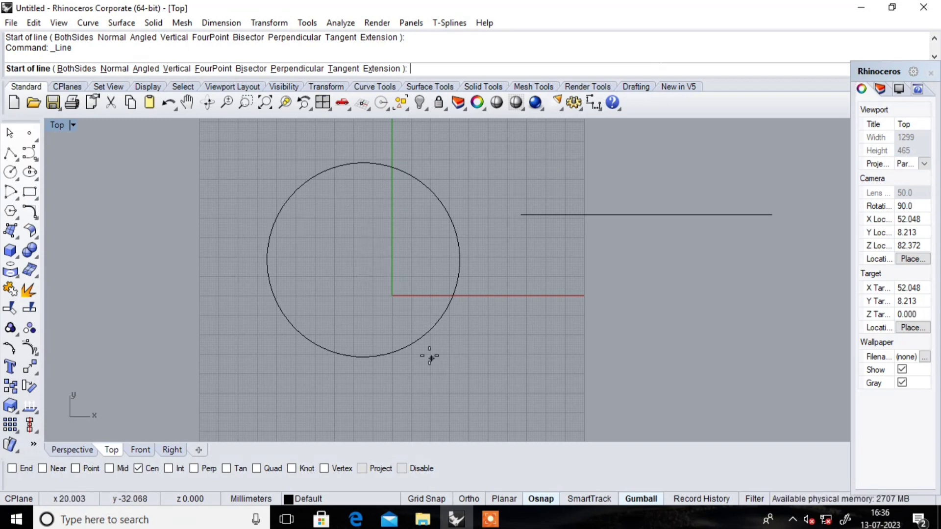
pyautogui.click(424, 335)
pyautogui.scroll(-2, 430, 336)
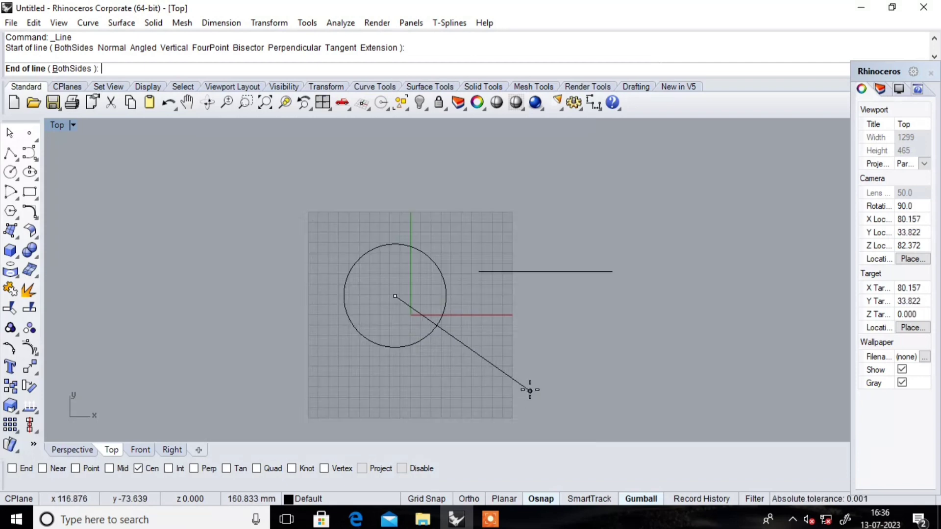
pyautogui.click(528, 389)
pyautogui.scroll(2, 425, 333)
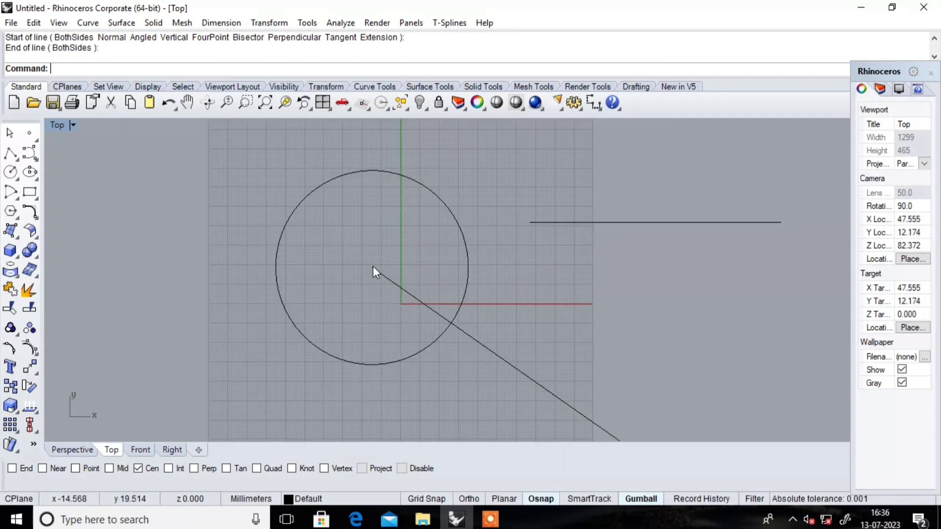
pyautogui.scroll(-3, 372, 264)
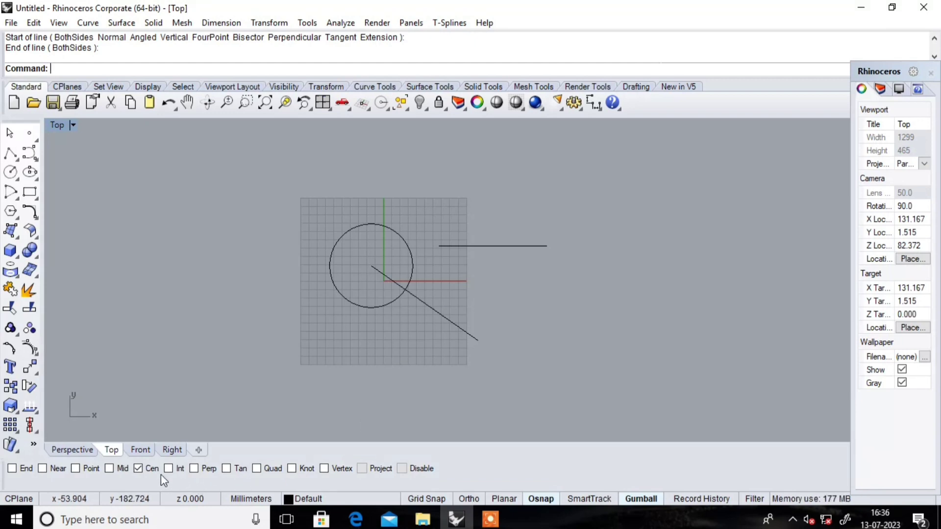
# Delete the diagonal line and redraw it from the circle's centre past its lower right.
pyautogui.click(139, 470)
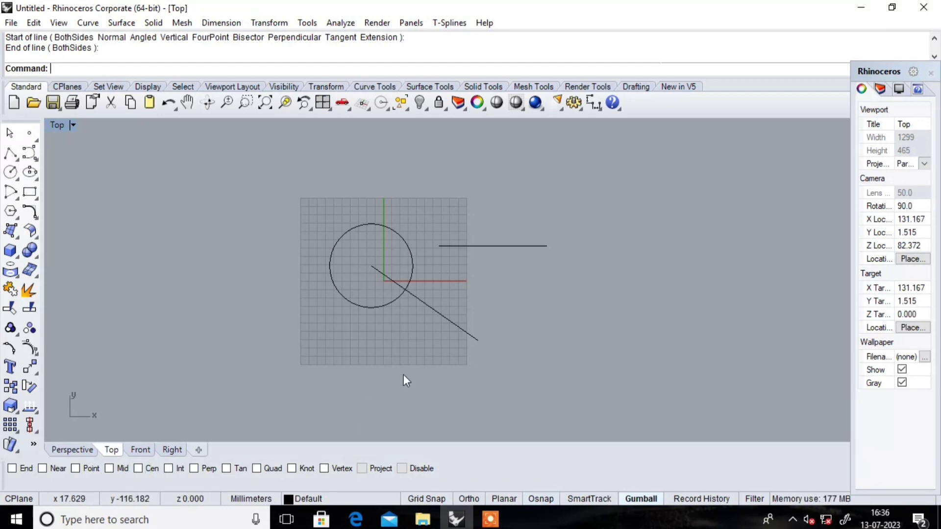
pyautogui.click(449, 321)
pyautogui.press('Delete')
pyautogui.press('Return')
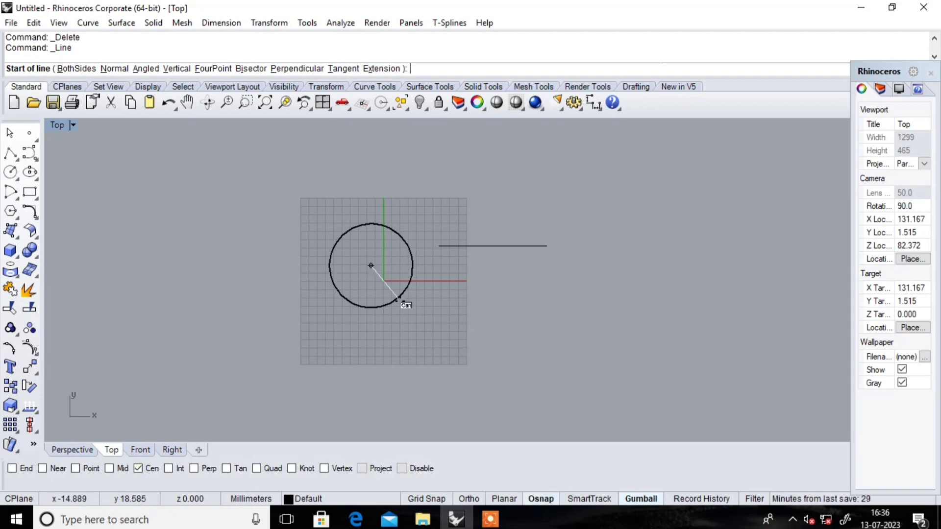
pyautogui.scroll(5, 396, 304)
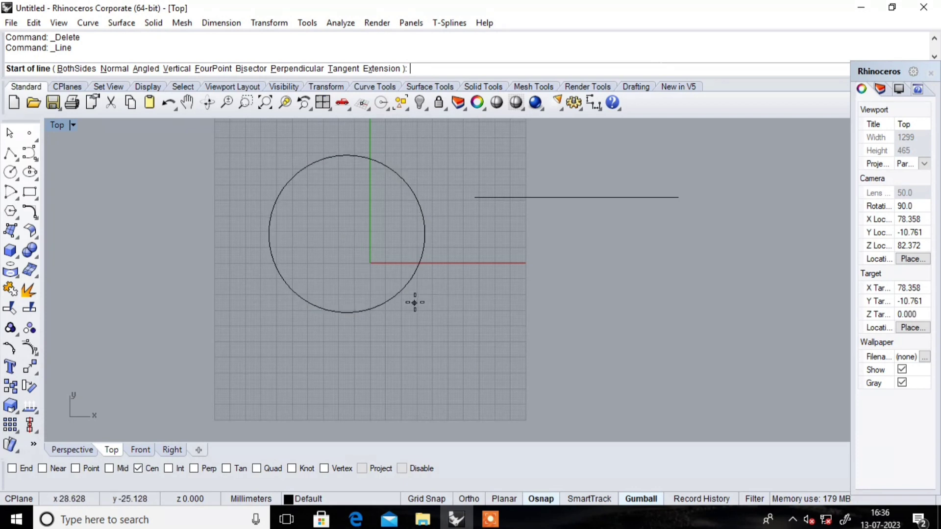
pyautogui.click(411, 290)
pyautogui.click(549, 357)
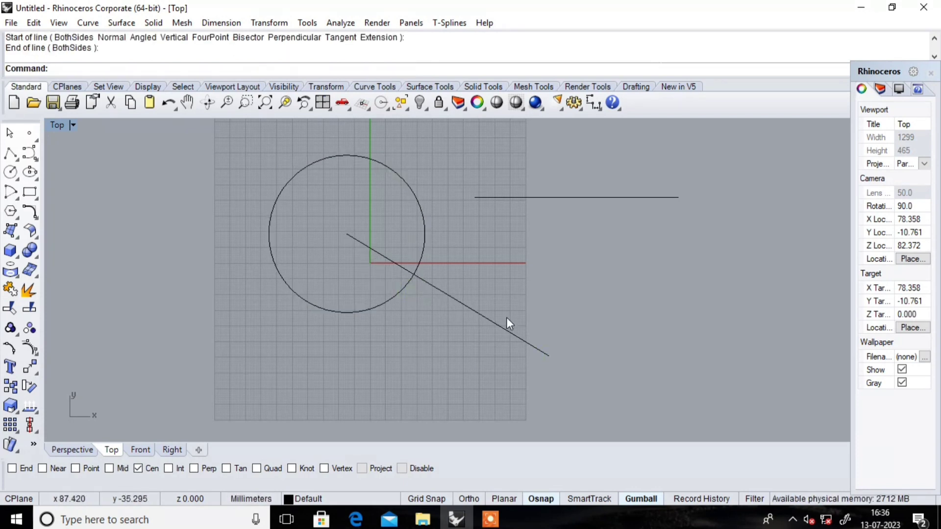
pyautogui.scroll(-2, 481, 293)
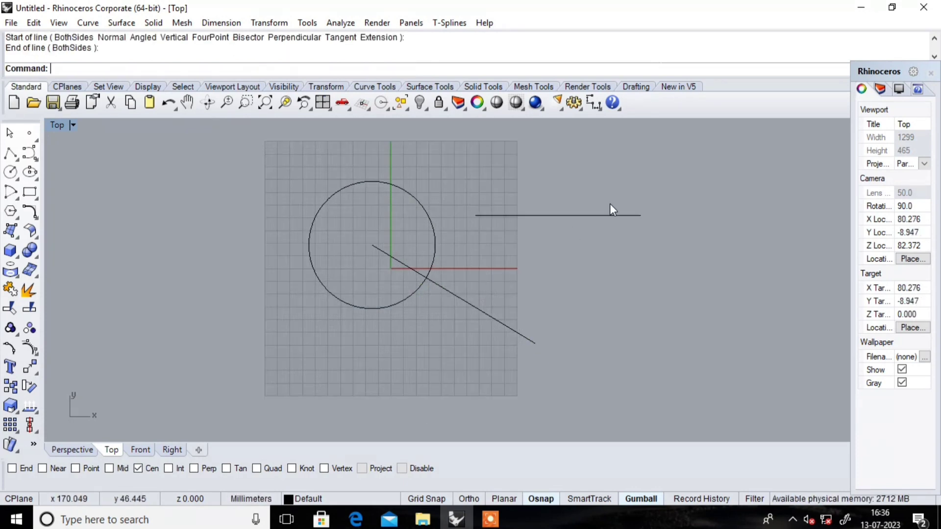
# Delete the circle and both lines, turn Cen snap off, and begin a horizontal line.
pyautogui.moveTo(663, 183); pyautogui.dragTo(258, 330)
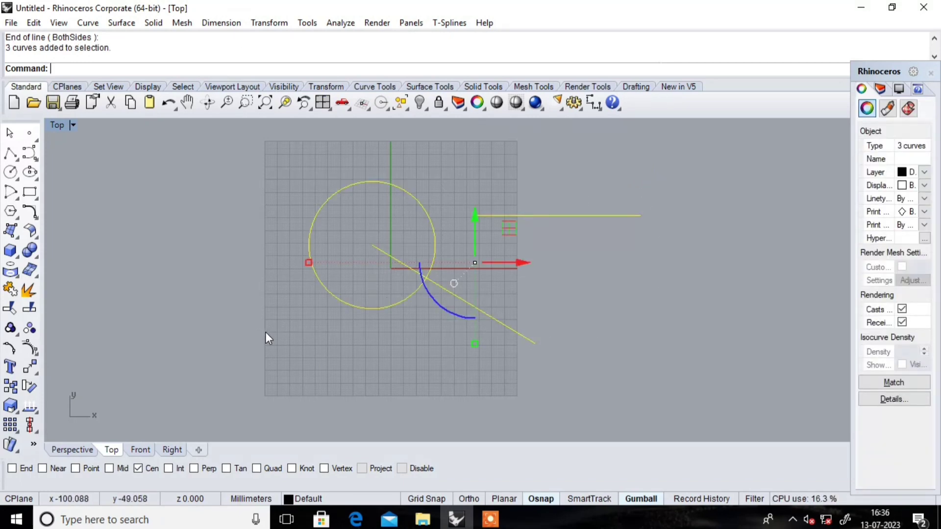
pyautogui.press('Delete')
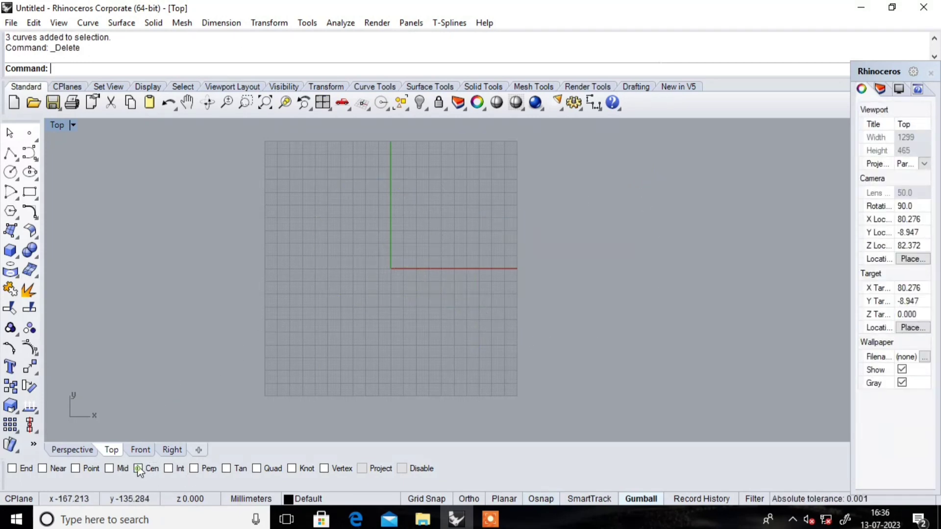
pyautogui.click(139, 469)
pyautogui.click(19, 167)
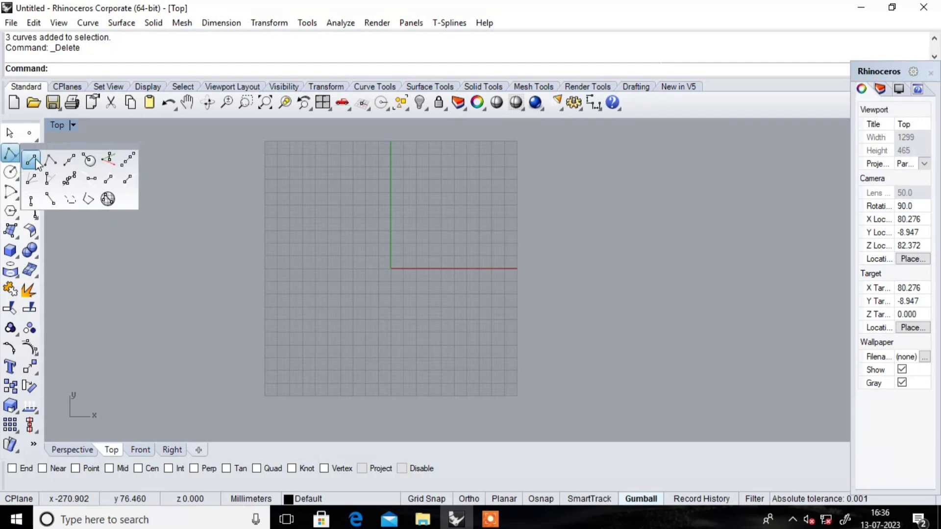
pyautogui.click(31, 159)
pyautogui.click(307, 229)
# Complete the horizontal line and draw a vertical line crossing it from above to below.
pyautogui.click(586, 229)
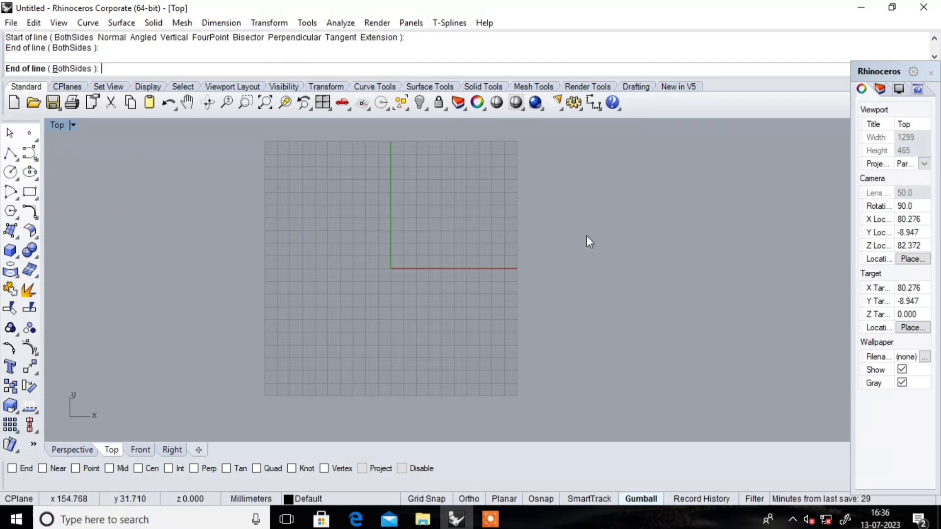
pyautogui.press('Return')
pyautogui.click(435, 162)
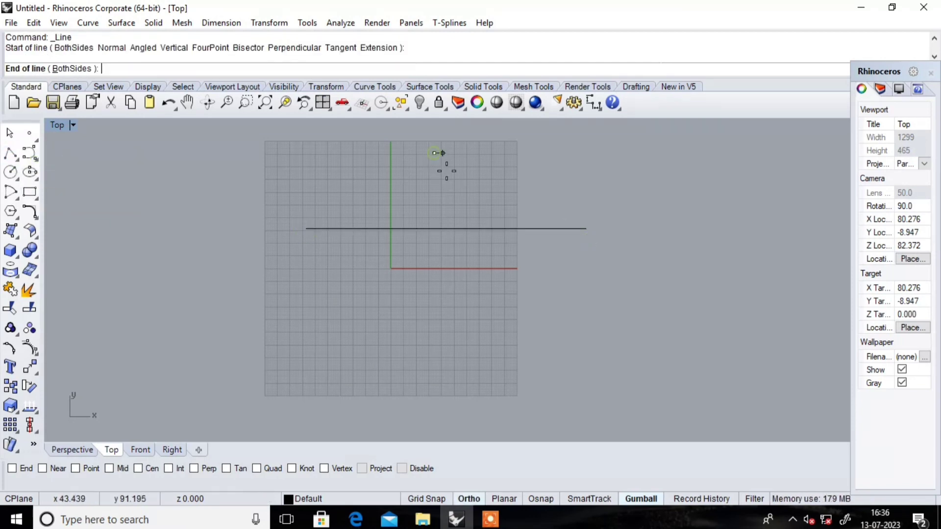
pyautogui.keyDown('shift'); pyautogui.click(448, 322); pyautogui.keyUp('shift')
pyautogui.scroll(3, 453, 204)
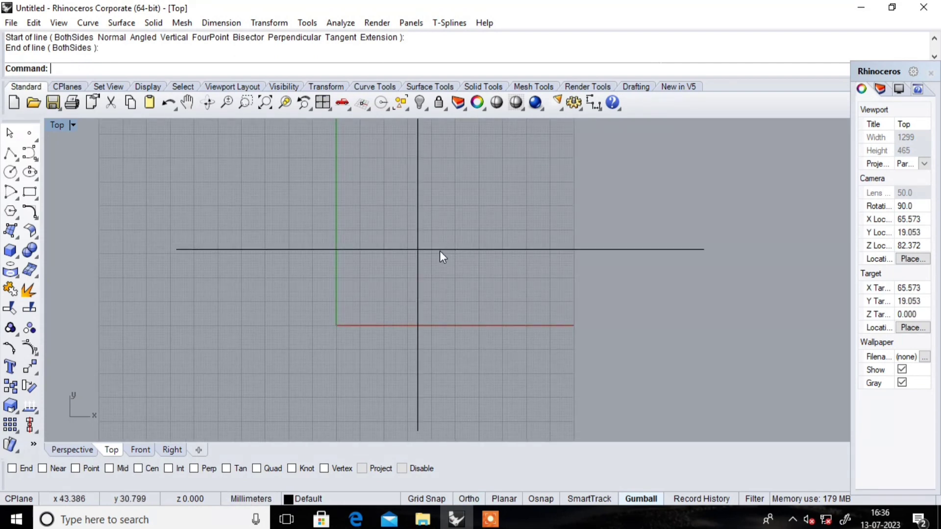
pyautogui.scroll(3, 440, 251)
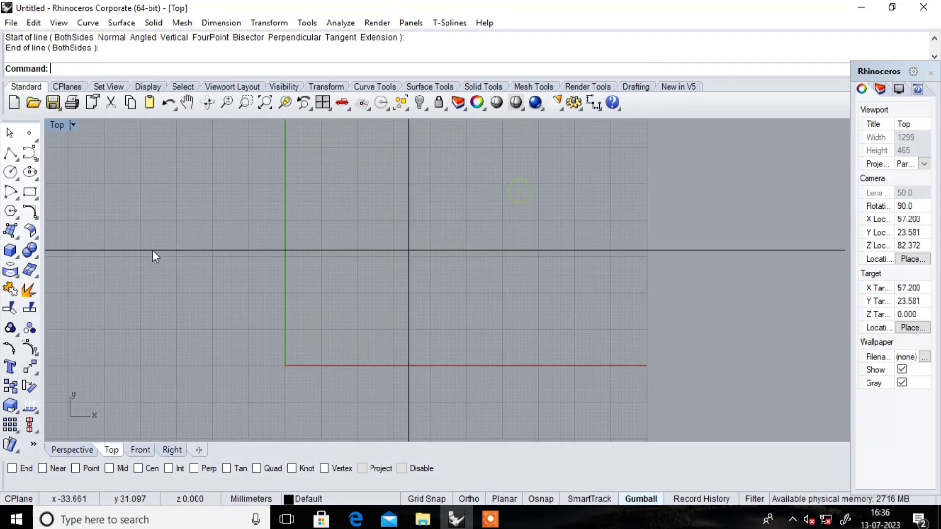
pyautogui.click(10, 154)
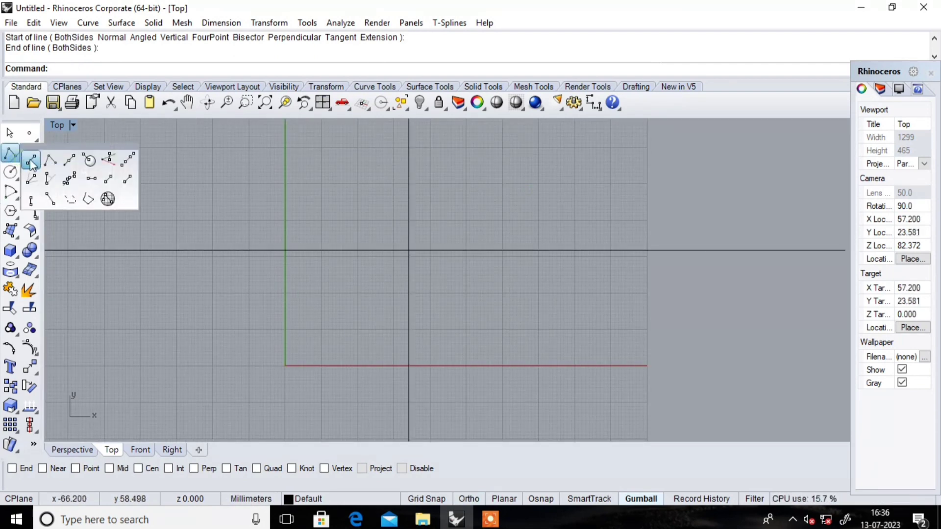
pyautogui.click(30, 160)
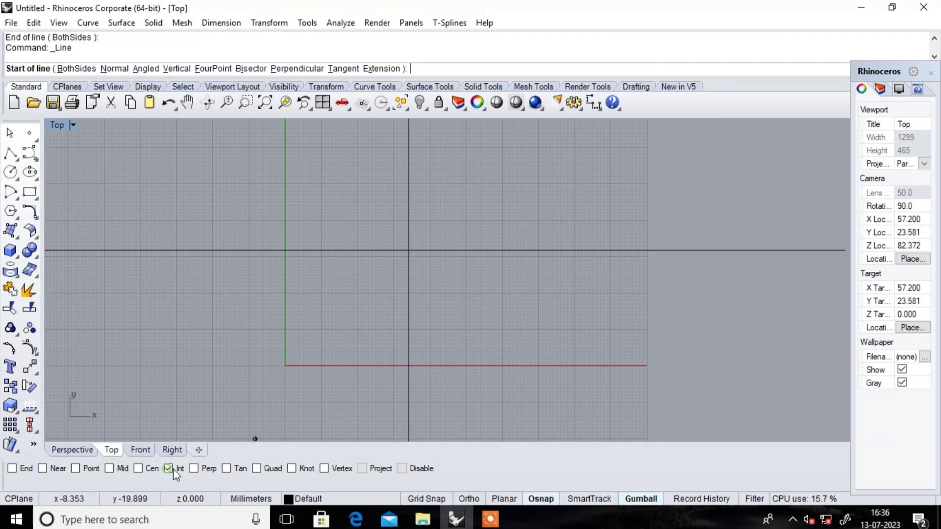
# Draw a line starting at the lines' intersection point, toggling Ortho with F8.
pyautogui.scroll(5, 411, 249)
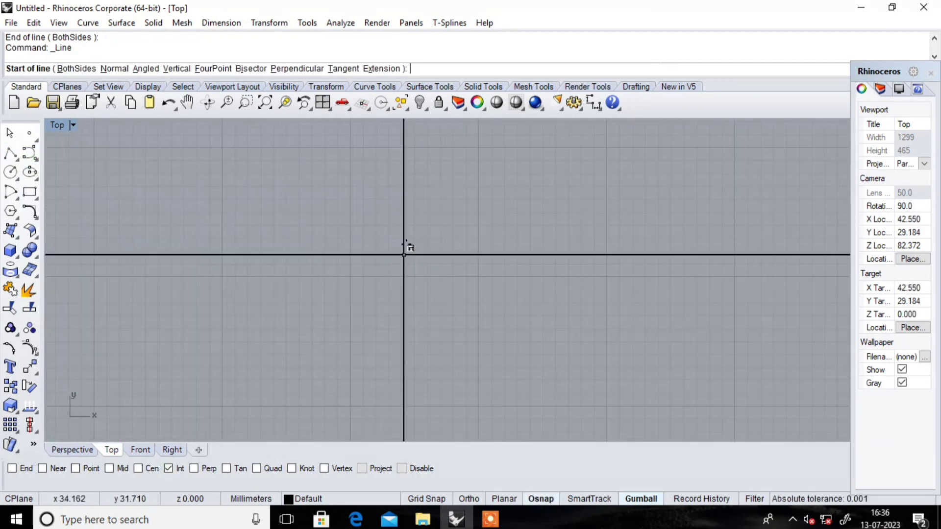
pyautogui.scroll(1, 407, 253)
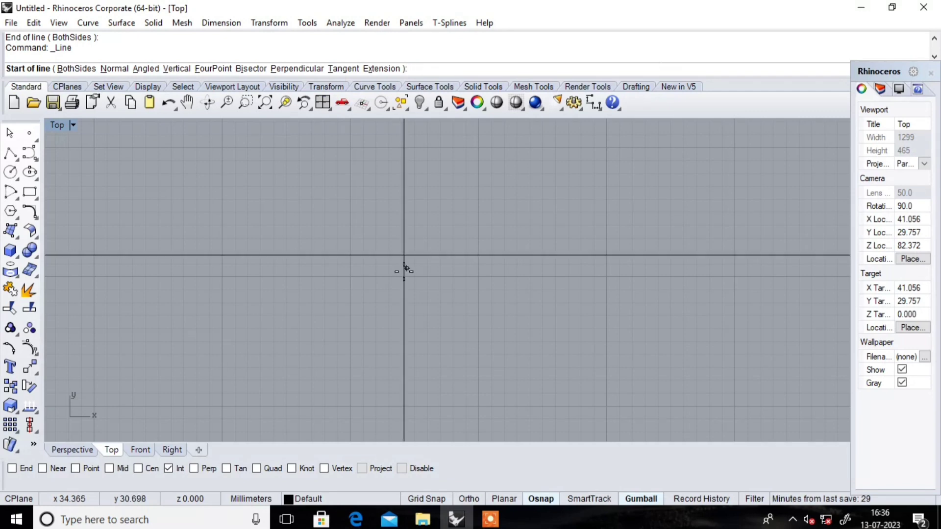
pyautogui.click(403, 254)
pyautogui.scroll(-2, 402, 254)
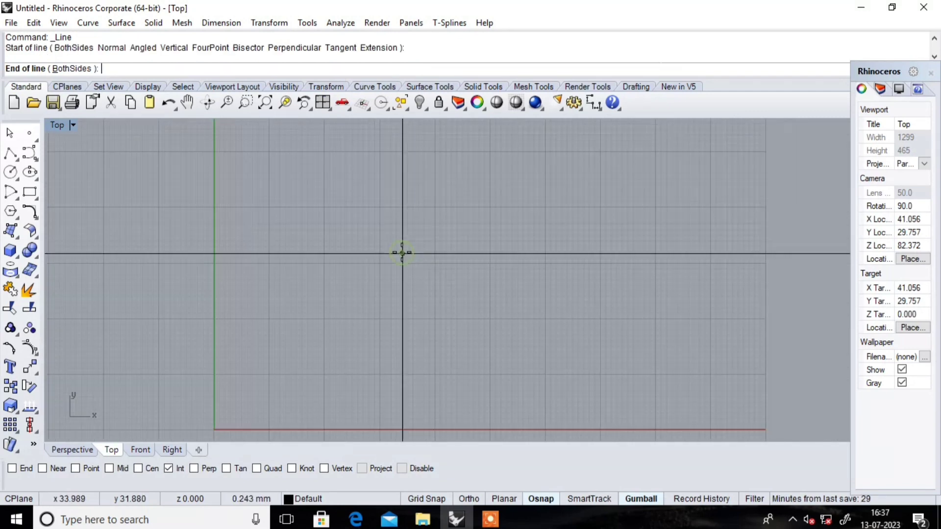
pyautogui.scroll(-1, 402, 253)
pyautogui.press('F8')
pyautogui.keyDown('shift'); pyautogui.click(491, 176); pyautogui.keyUp('shift')
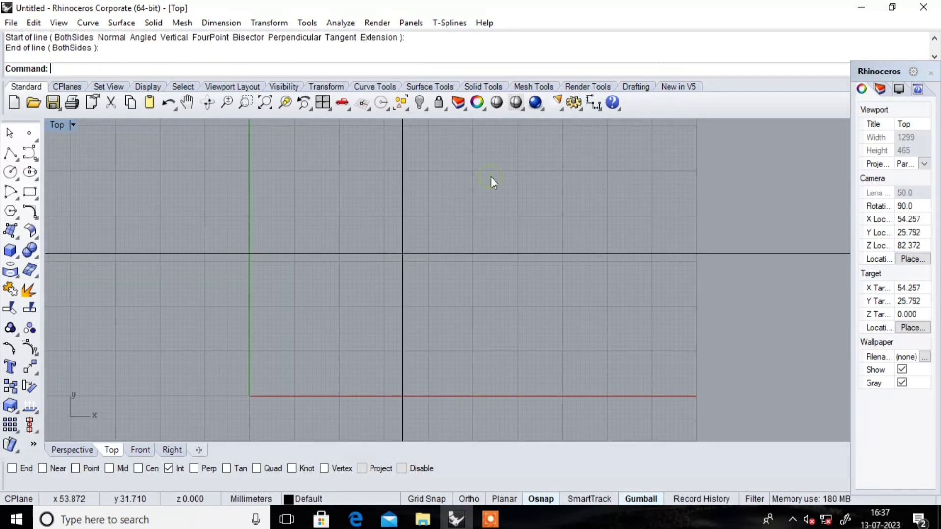
# Draw a diagonal line from the intersection up and right, then delete it.
pyautogui.press('Return')
pyautogui.click(403, 254)
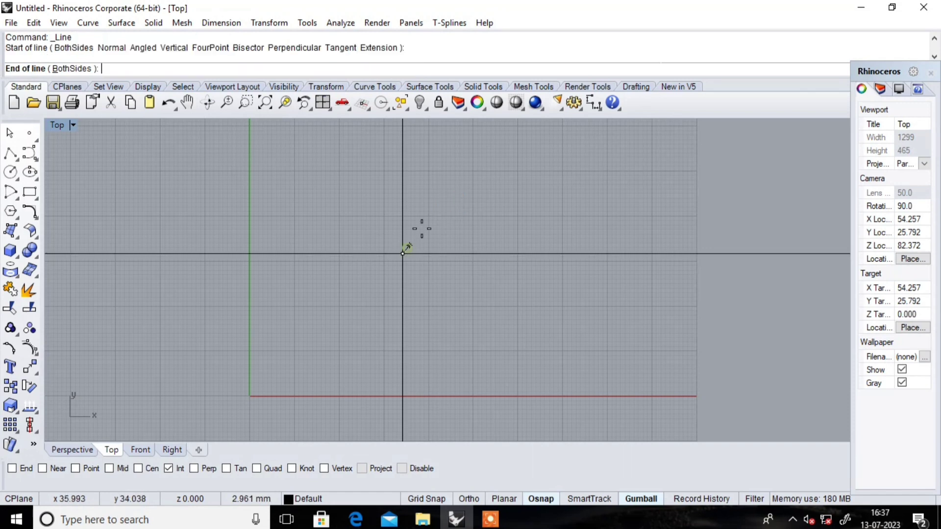
pyautogui.click(482, 171)
pyautogui.scroll(3, 389, 259)
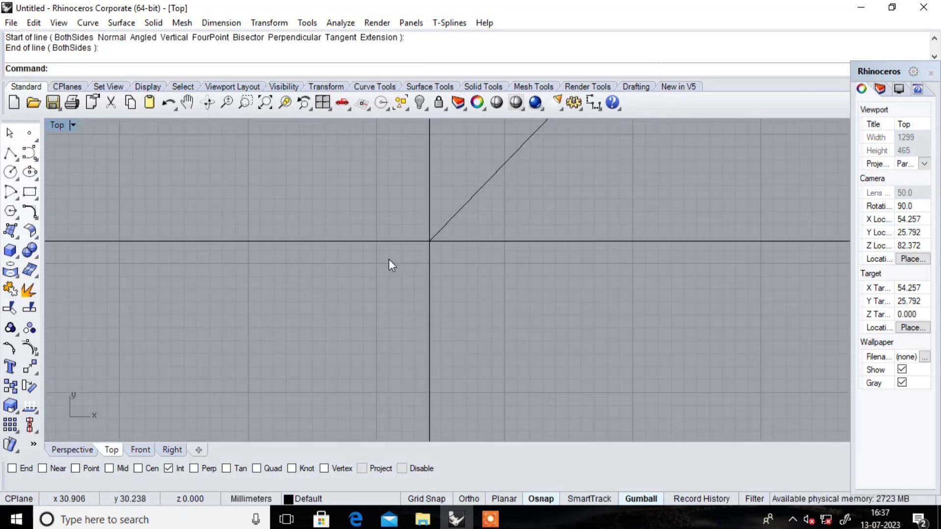
pyautogui.click(446, 223)
pyautogui.press('Delete')
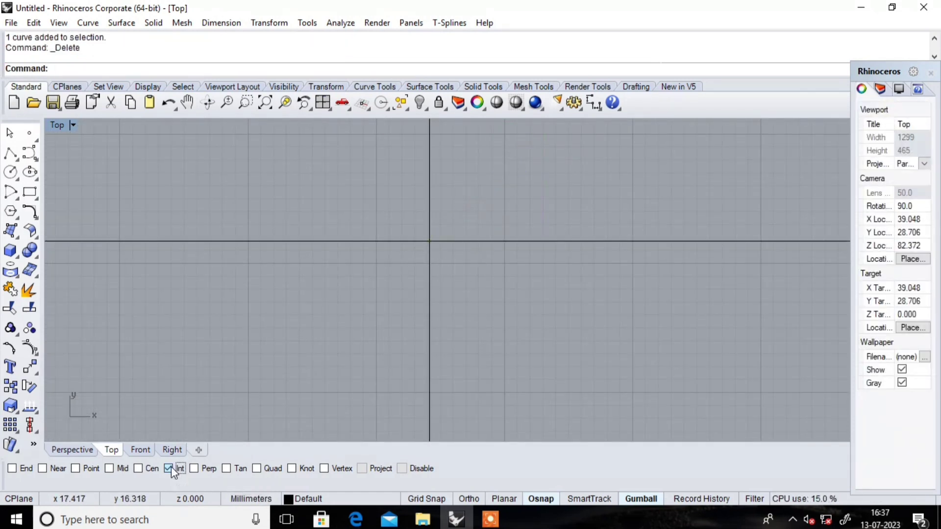
# Turn off Int snap and delete all three curves with a window selection.
pyautogui.click(169, 468)
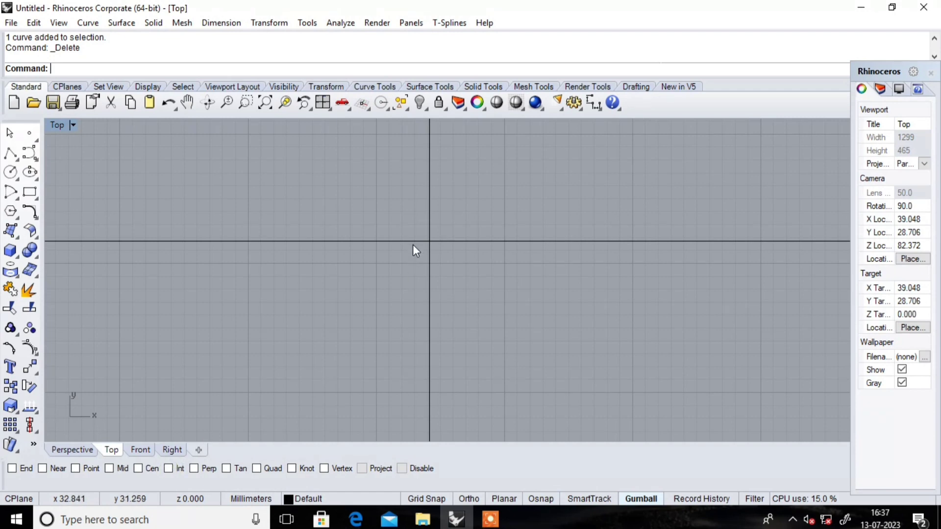
pyautogui.click(11, 154)
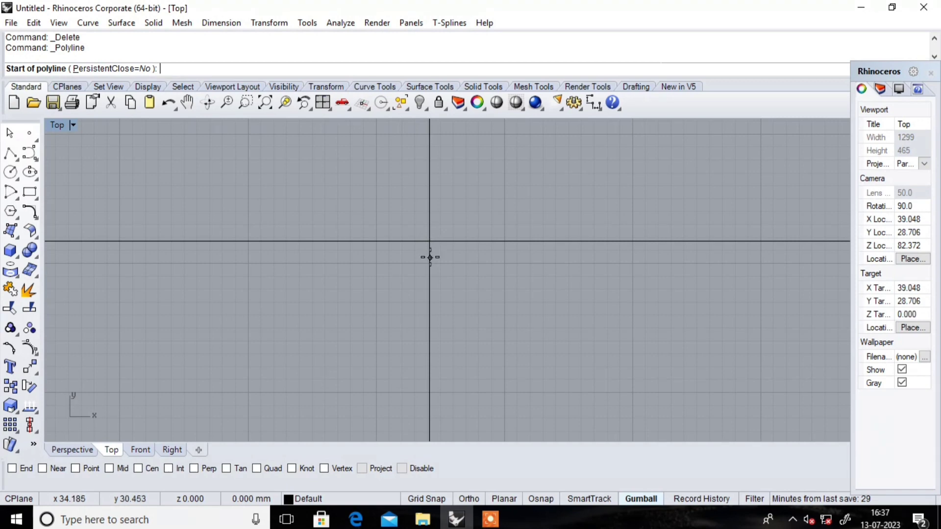
pyautogui.scroll(-2, 430, 258)
pyautogui.scroll(-3, 431, 258)
pyautogui.scroll(-2, 434, 259)
pyautogui.press('Escape')
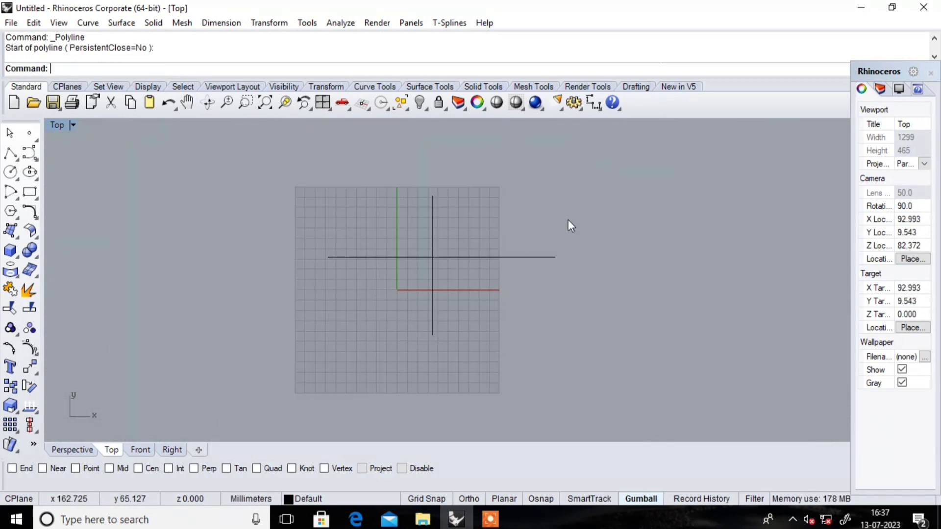
pyautogui.moveTo(321, 335); pyautogui.dragTo(281, 349)
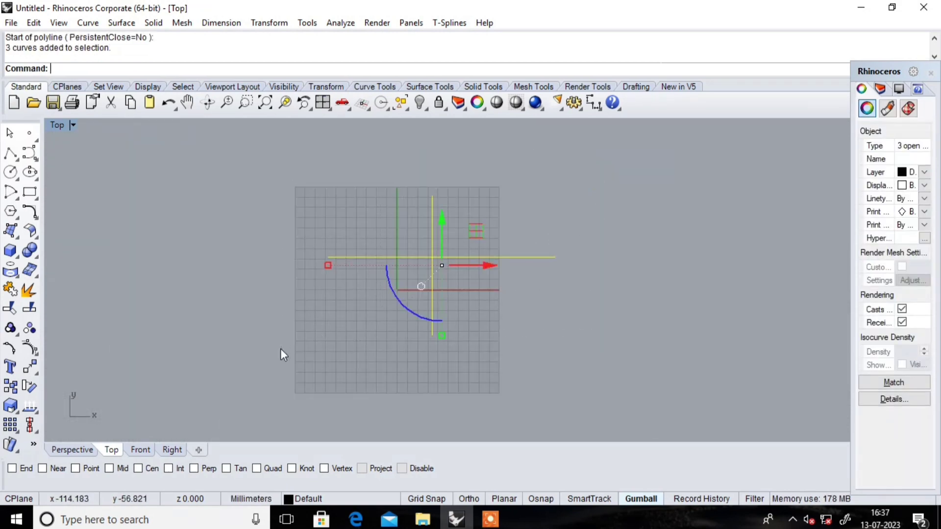
pyautogui.press('Delete')
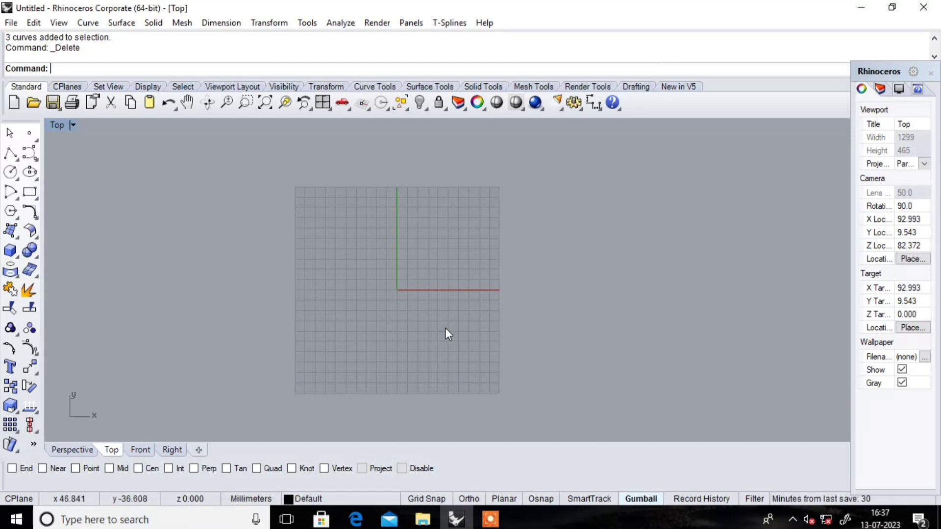
# Draw a test line from the origin along the x-axis, then delete it.
pyautogui.click(17, 159)
pyautogui.click(32, 160)
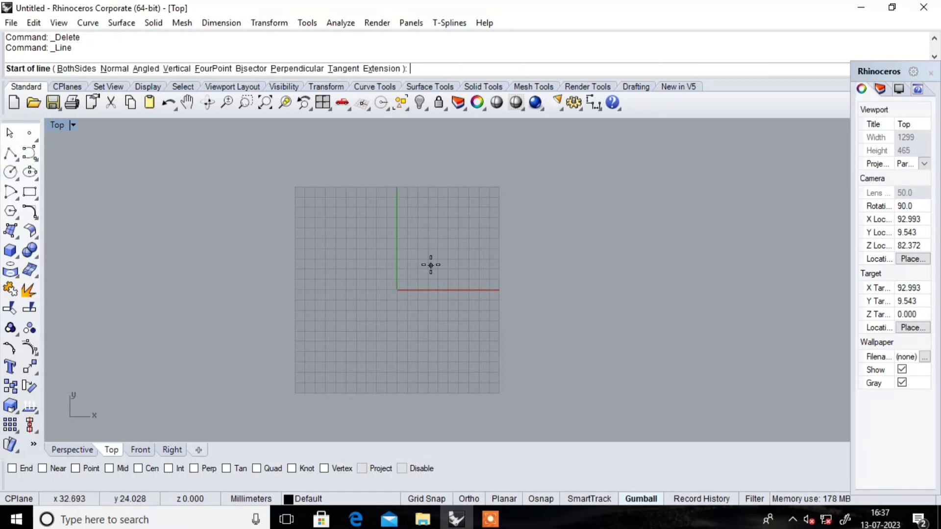
pyautogui.write('0')
pyautogui.press('Return')
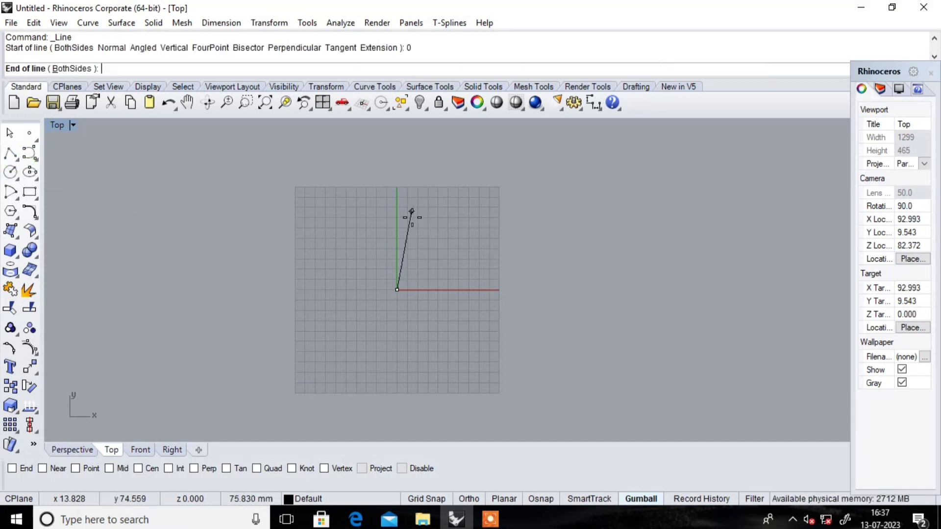
pyautogui.press('F8')
pyautogui.click(562, 290)
pyautogui.scroll(5, 496, 287)
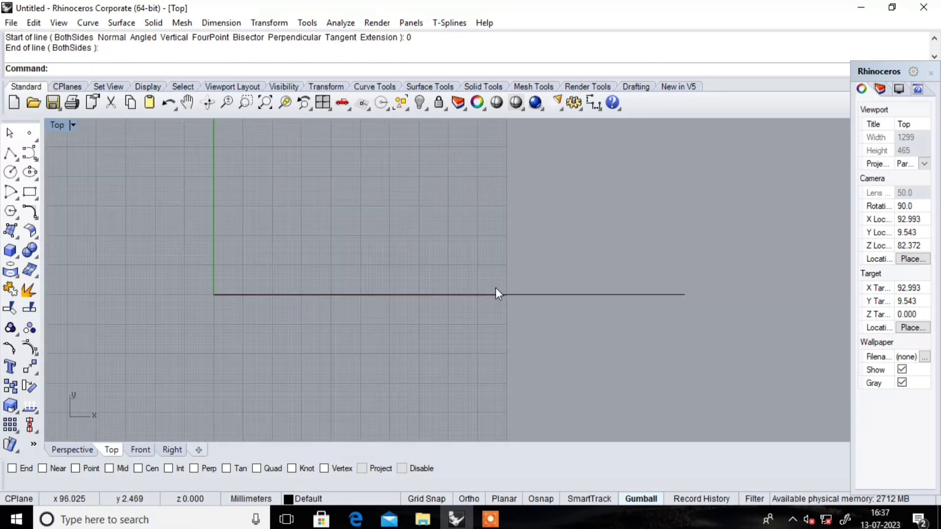
pyautogui.click(532, 294)
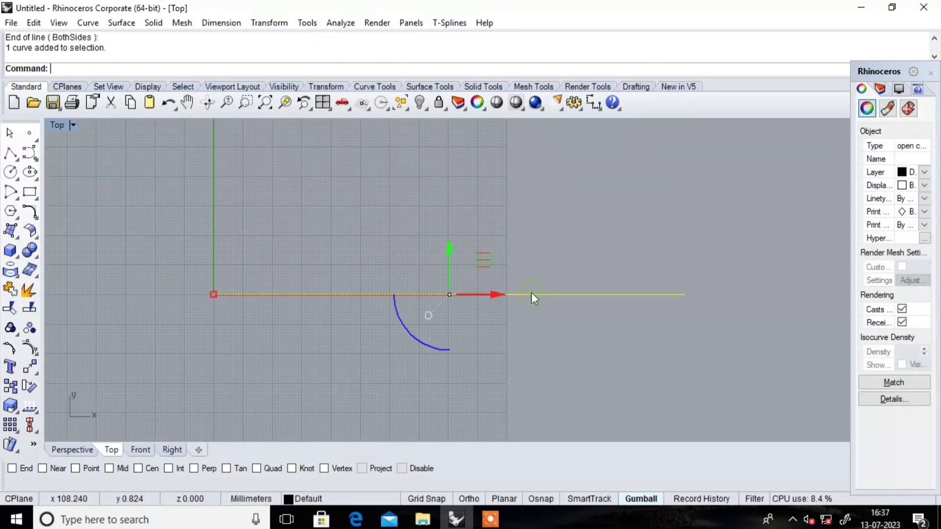
pyautogui.press('Delete')
# Draw a line rising diagonally up and right from just below the origin.
pyautogui.click(16, 169)
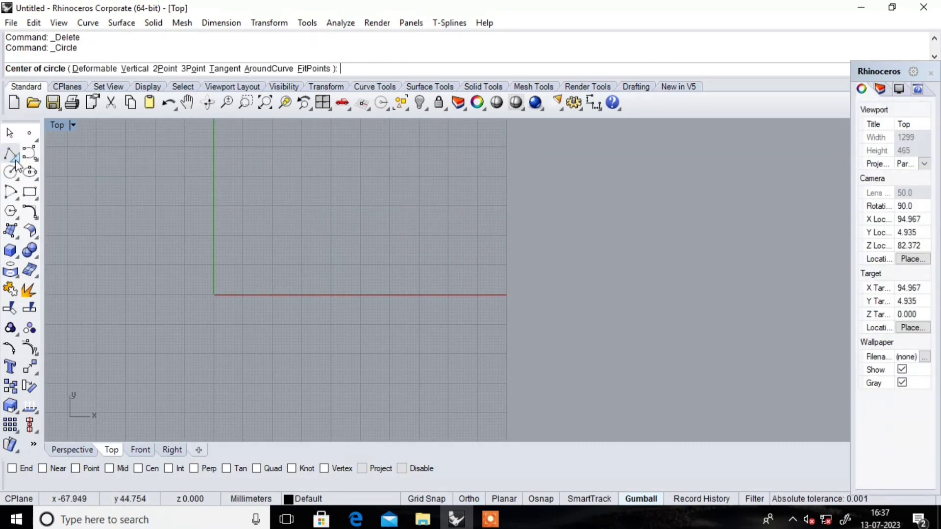
pyautogui.click(32, 163)
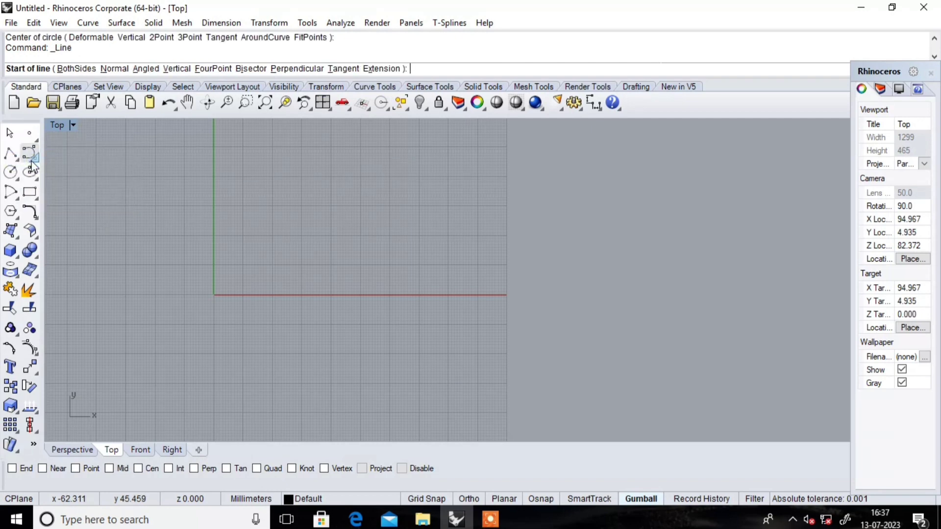
pyautogui.scroll(-2, 477, 309)
pyautogui.scroll(-3, 421, 279)
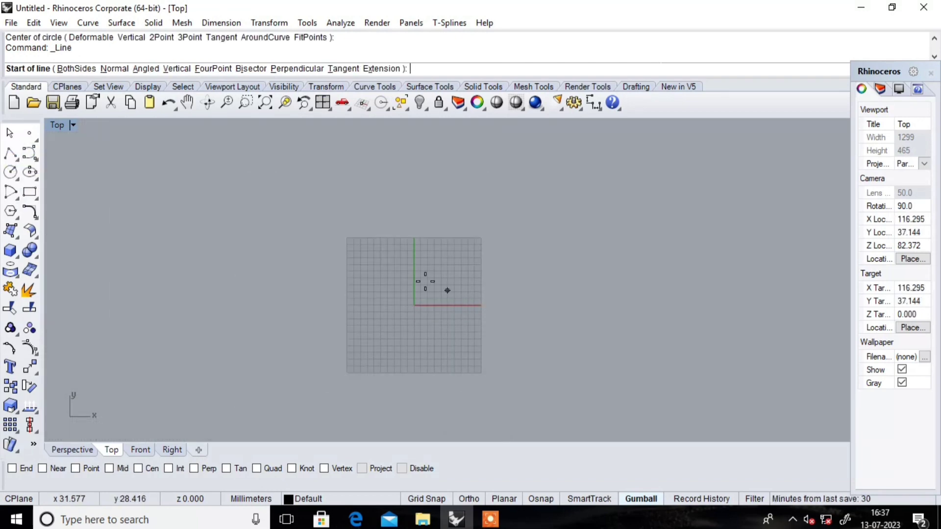
pyautogui.scroll(3, 391, 348)
pyautogui.click(390, 350)
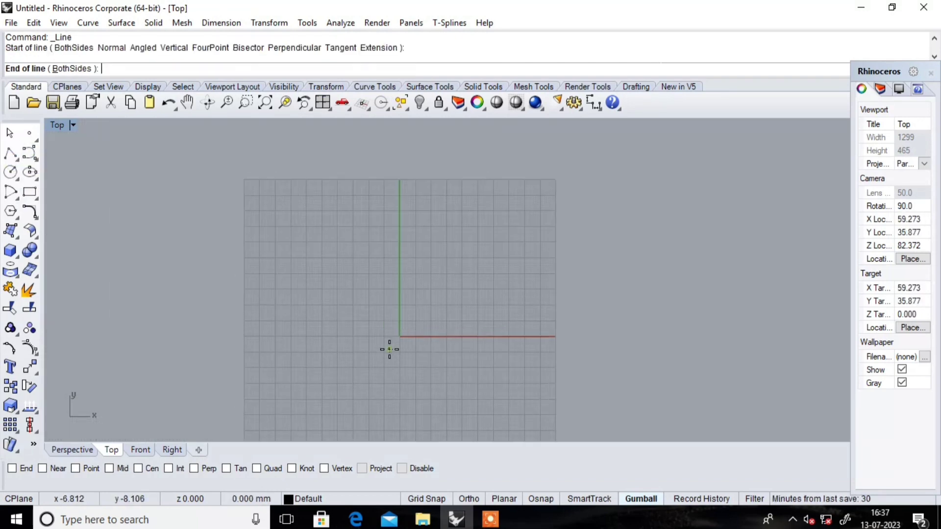
pyautogui.click(558, 247)
pyautogui.scroll(-4, 460, 349)
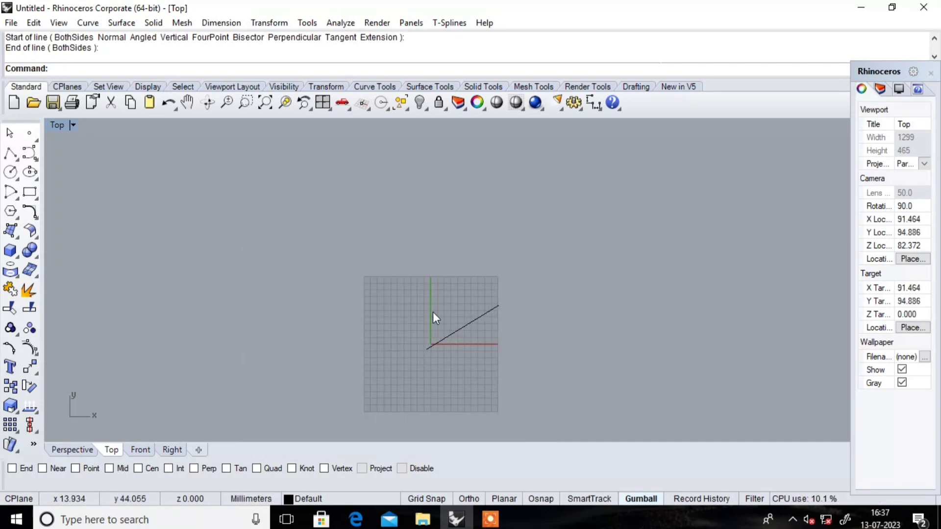
pyautogui.click(19, 165)
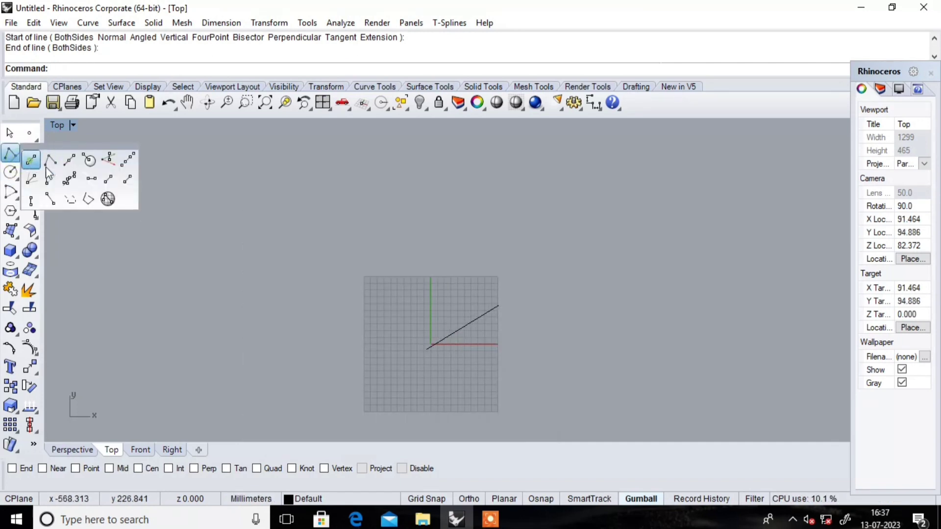
# Draw a line from above ending on the diagonal line with Near snap, then select both lines.
pyautogui.click(48, 158)
pyautogui.scroll(5, 423, 309)
pyautogui.click(426, 251)
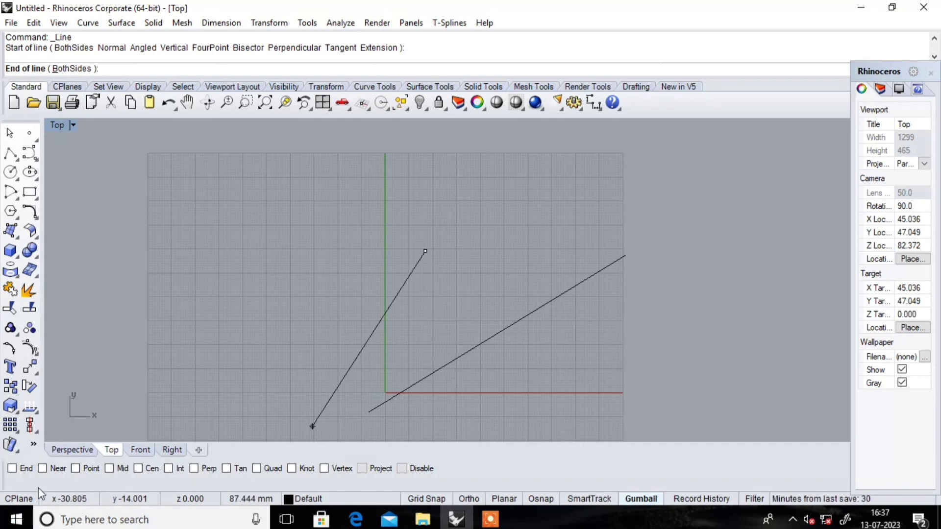
pyautogui.click(42, 467)
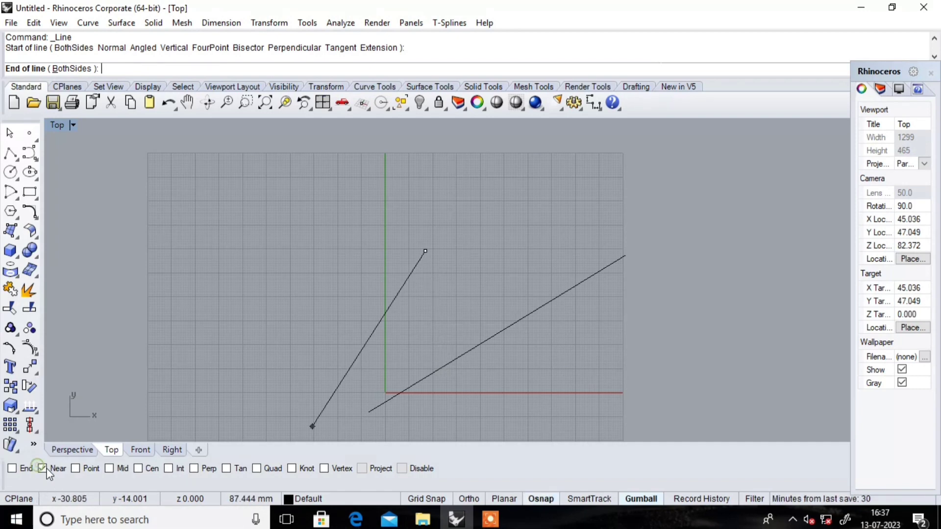
pyautogui.click(438, 368)
pyautogui.moveTo(500, 275)
pyautogui.mouseDown(button='right')
pyautogui.moveTo(505, 311)
pyautogui.moveTo(411, 236)
pyautogui.mouseUp(button='right')
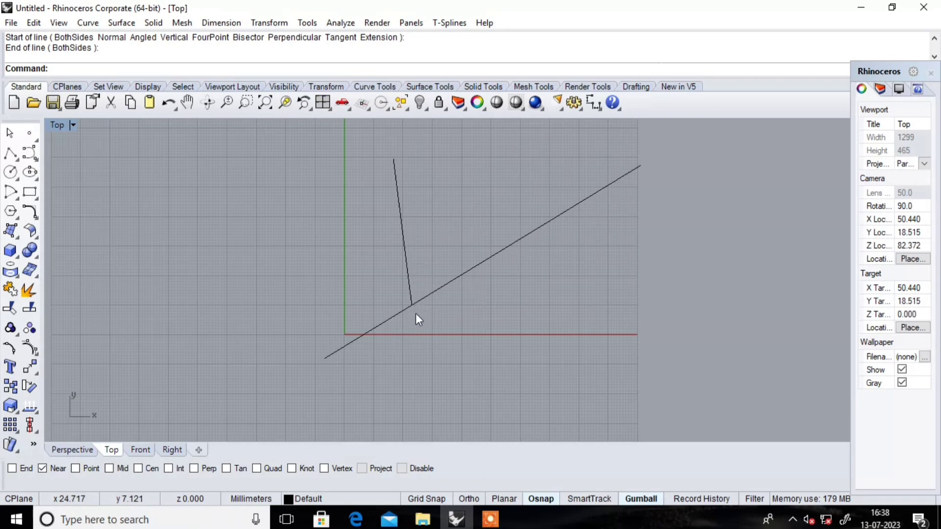
pyautogui.moveTo(424, 337)
pyautogui.mouseDown(button='right')
pyautogui.moveTo(460, 351)
pyautogui.moveTo(436, 315)
pyautogui.moveTo(520, 362)
pyautogui.mouseUp(button='right')
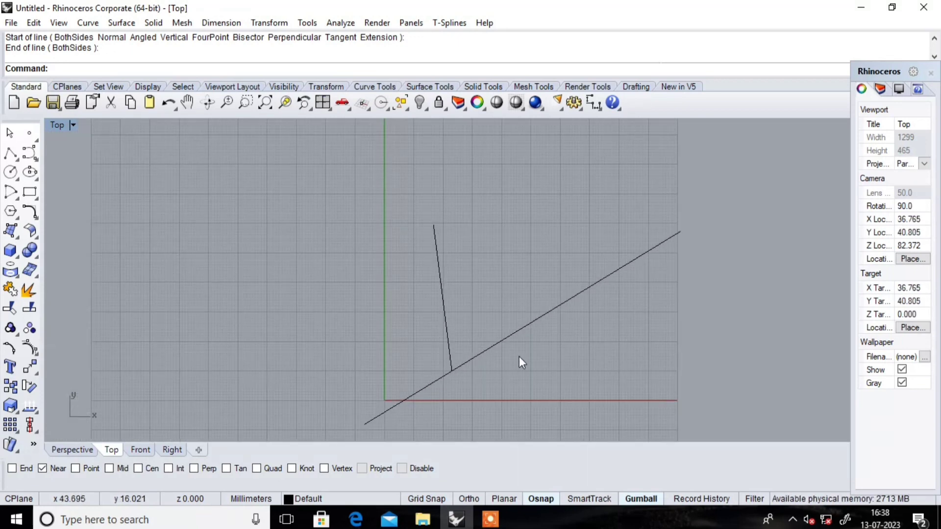
pyautogui.moveTo(406, 307); pyautogui.dragTo(406, 307)
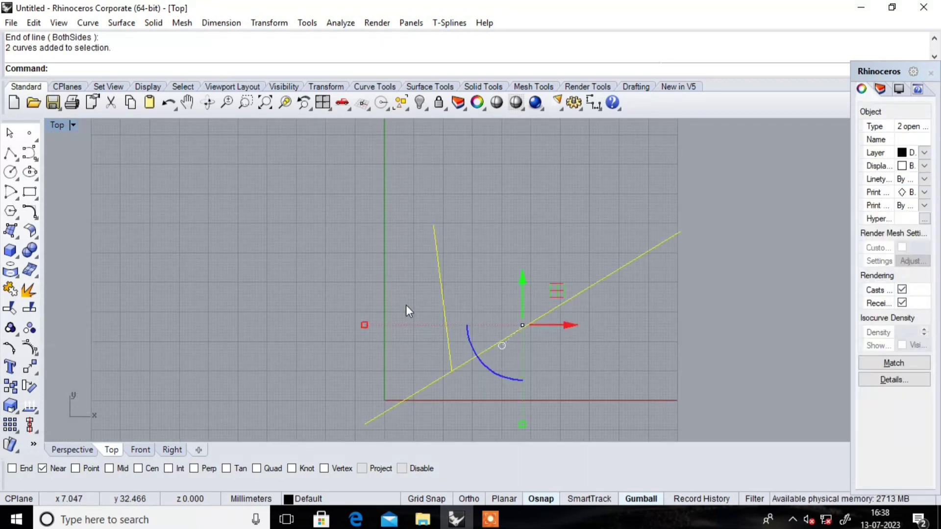
pyautogui.click(602, 110)
pyautogui.click(690, 148)
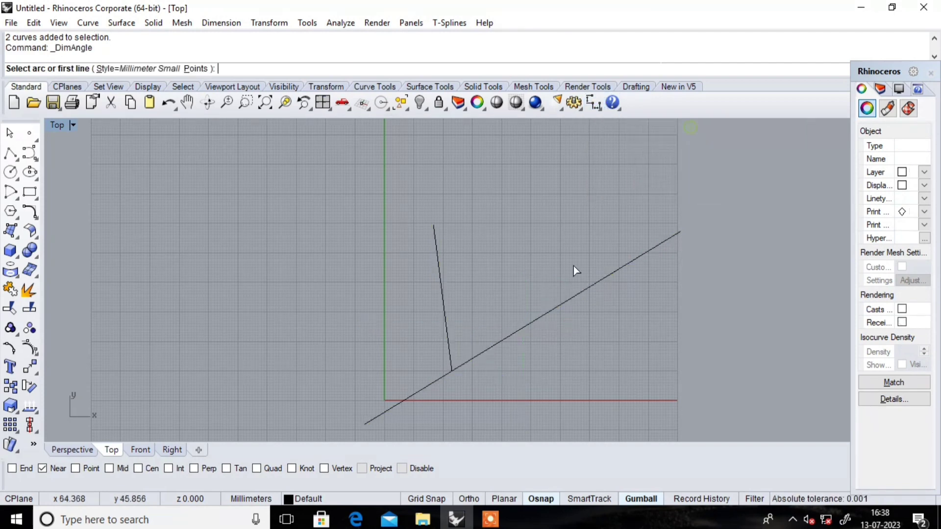
pyautogui.click(448, 332)
pyautogui.click(472, 350)
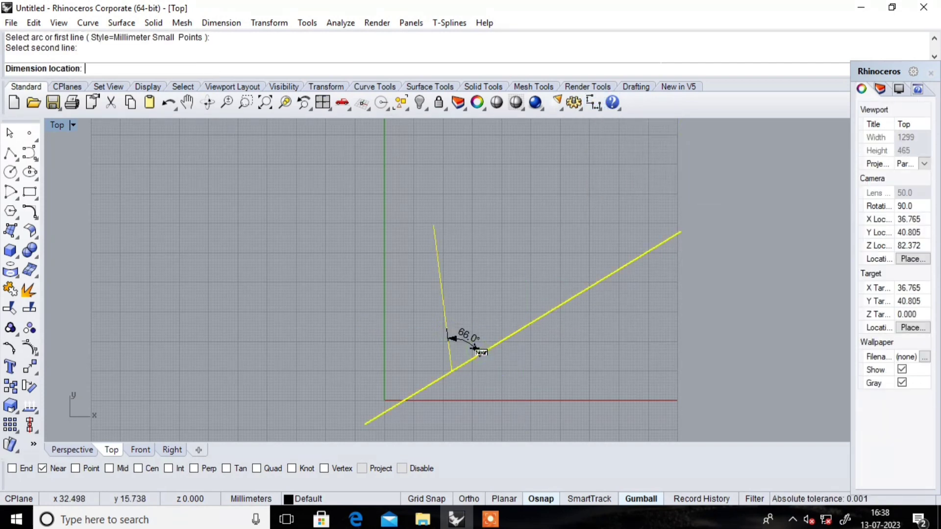
pyautogui.scroll(2, 480, 351)
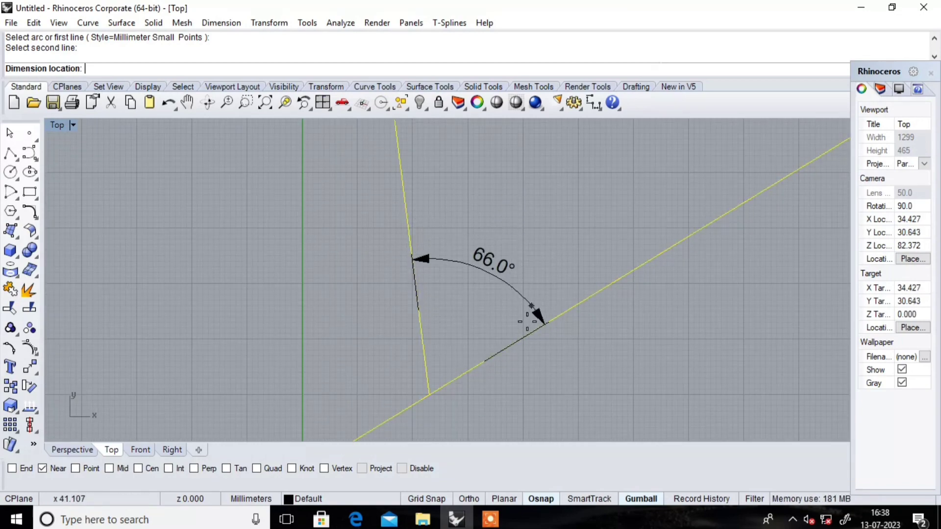
pyautogui.scroll(-3, 540, 314)
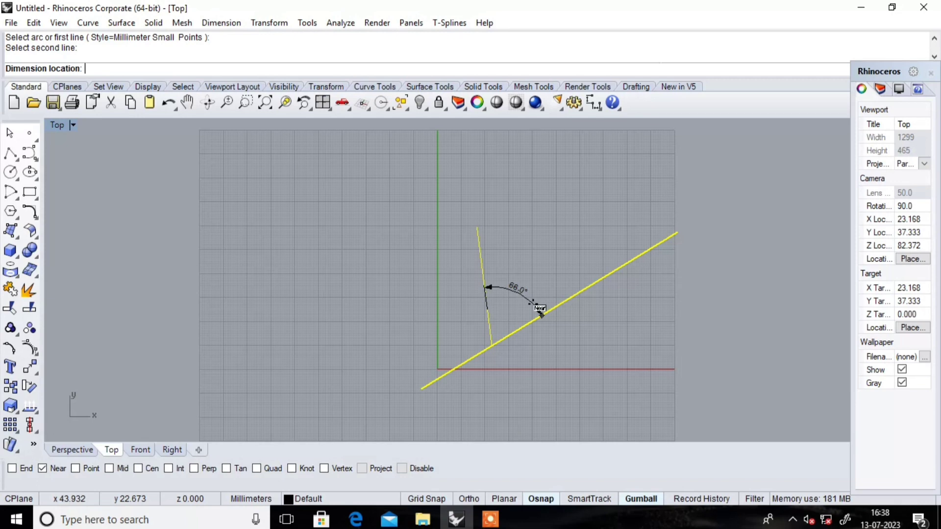
pyautogui.press('Escape')
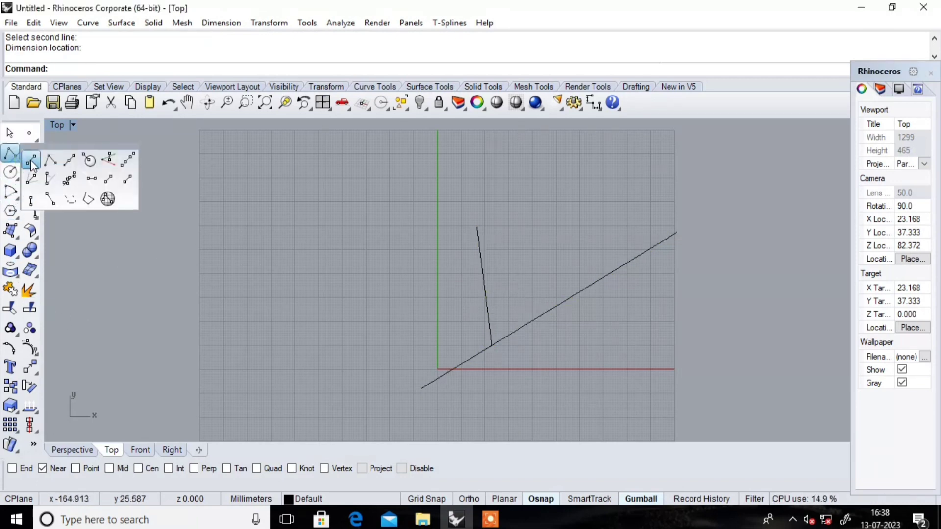
# With Perp osnap on, draw a line from above the diagonal ending perpendicular to it.
pyautogui.click(29, 157)
pyautogui.click(195, 468)
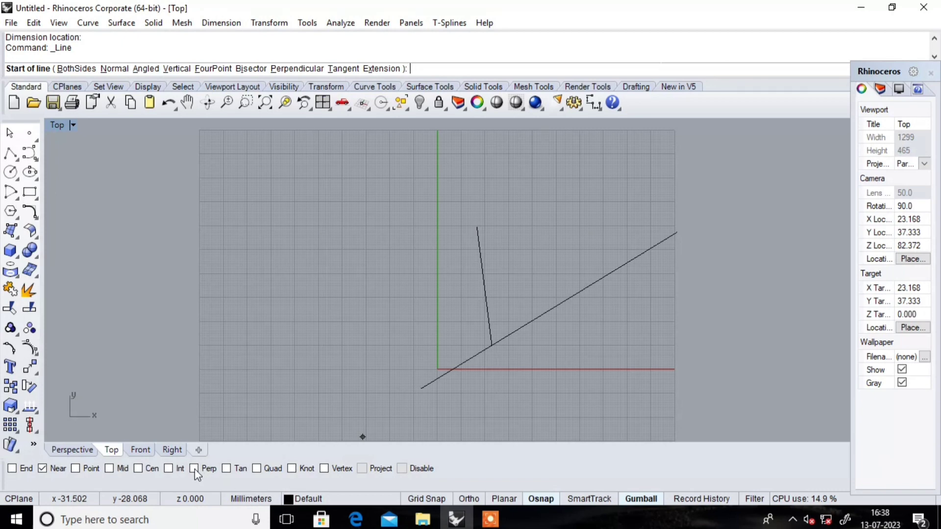
pyautogui.click(511, 216)
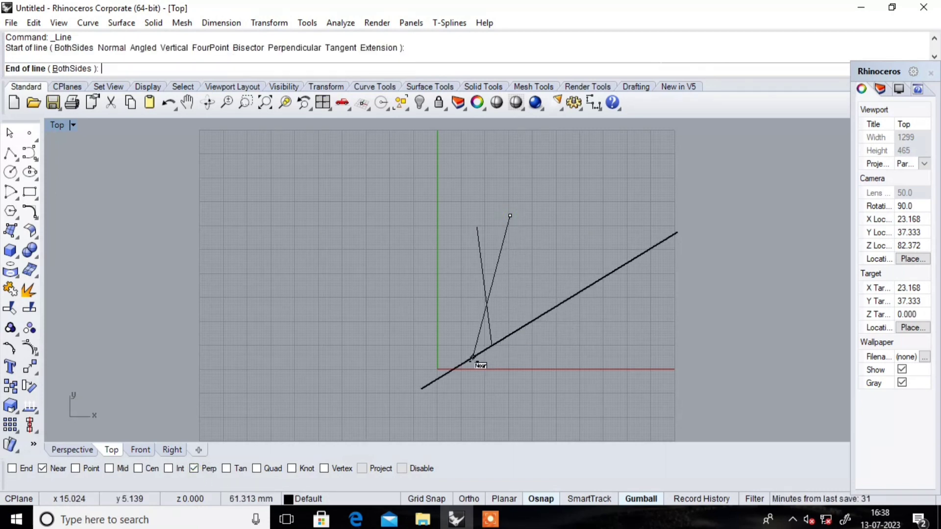
pyautogui.click(563, 303)
pyautogui.scroll(3, 568, 305)
pyautogui.scroll(3, 568, 295)
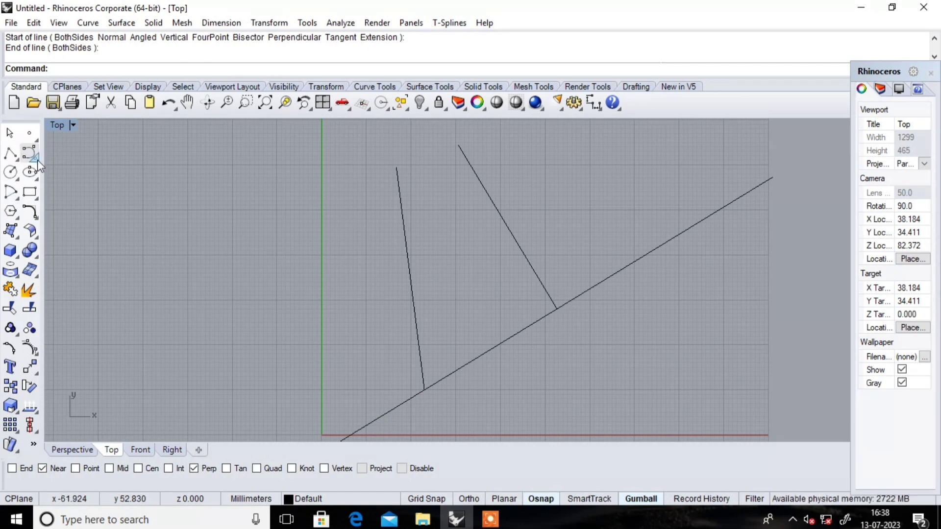
# Add a 90.0° angle dimension between the two lines, then window-select everything.
pyautogui.click(599, 109)
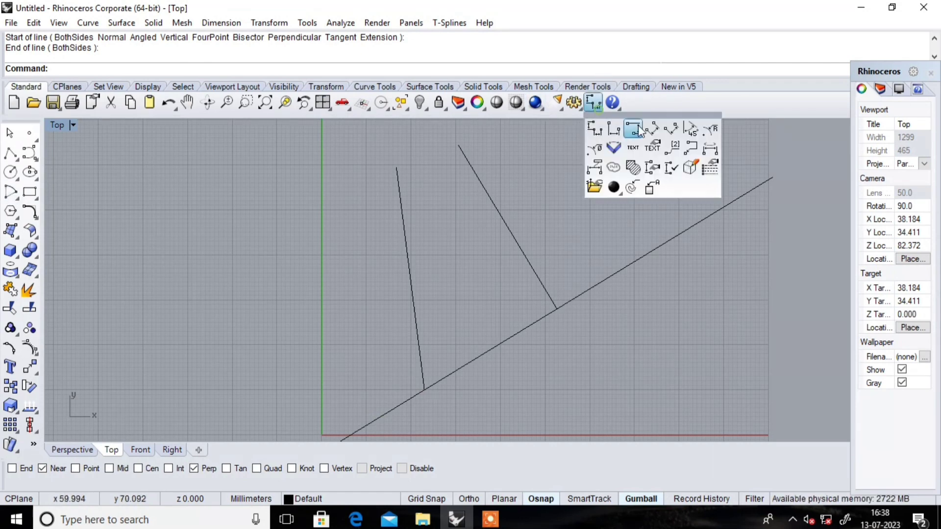
pyautogui.click(692, 129)
pyautogui.click(540, 282)
pyautogui.click(579, 296)
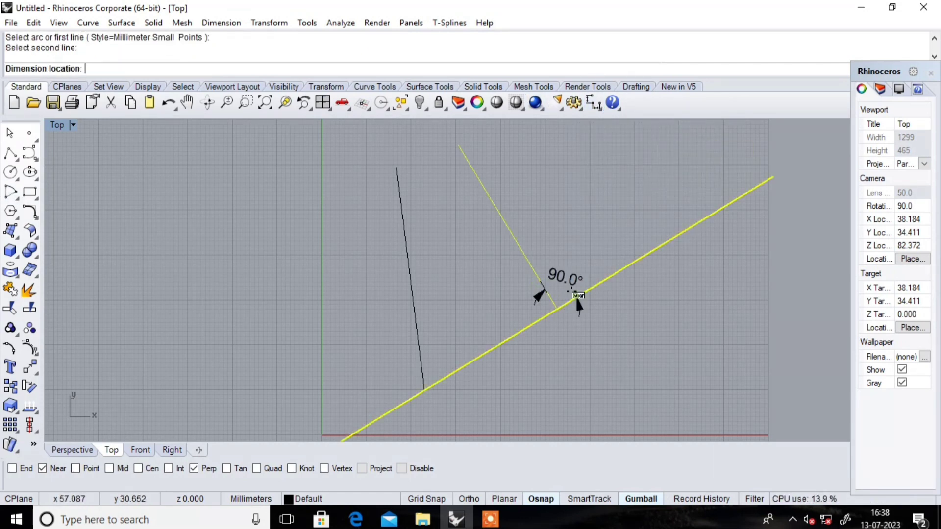
pyautogui.click(587, 243)
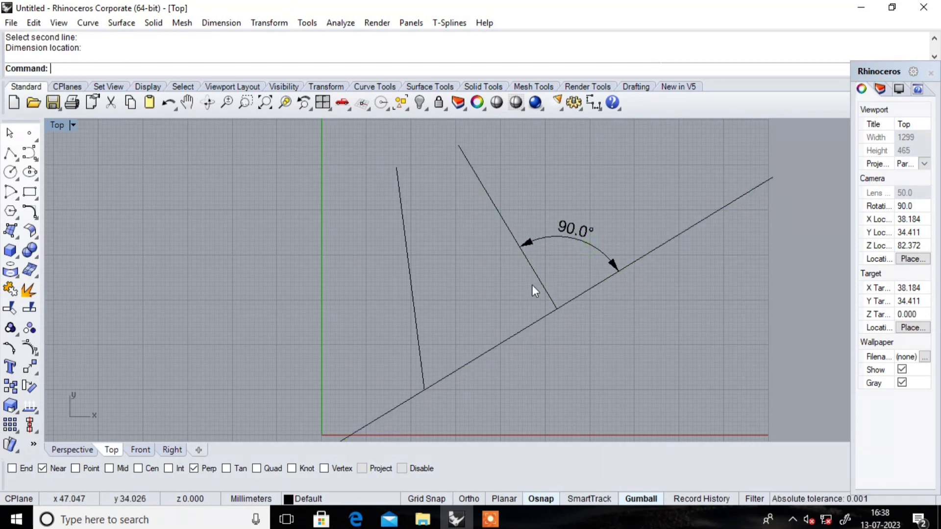
pyautogui.scroll(-5, 415, 314)
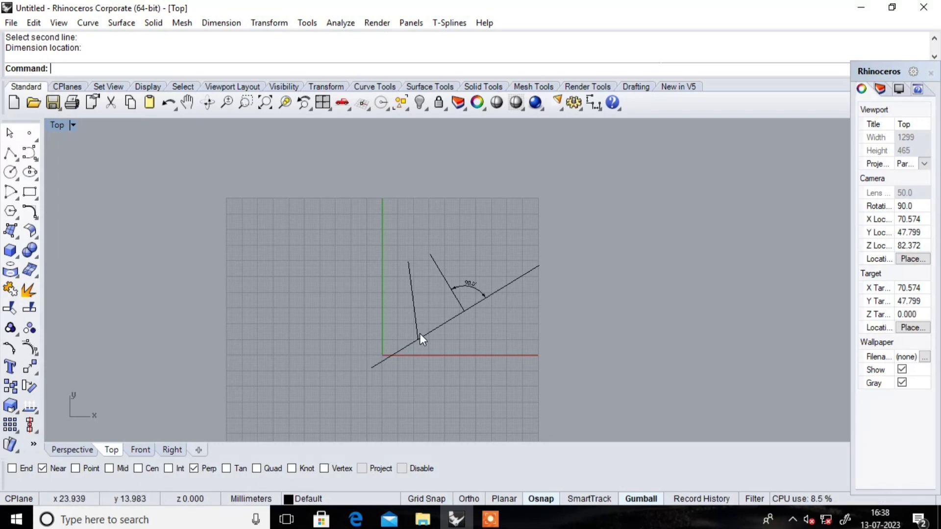
pyautogui.scroll(3, 421, 338)
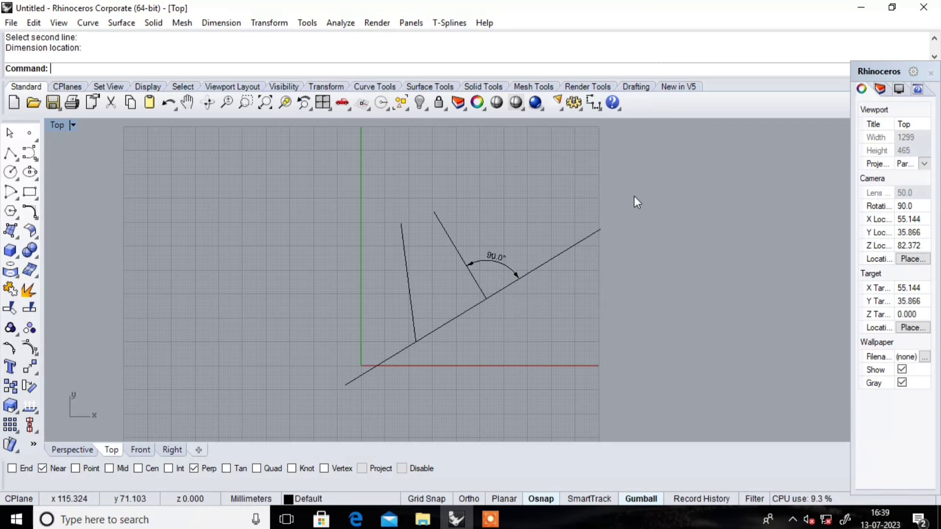
pyautogui.moveTo(333, 382); pyautogui.dragTo(294, 390)
# Delete the selected lines and dimension, and switch snapping from Perp to Tan.
pyautogui.press('Delete')
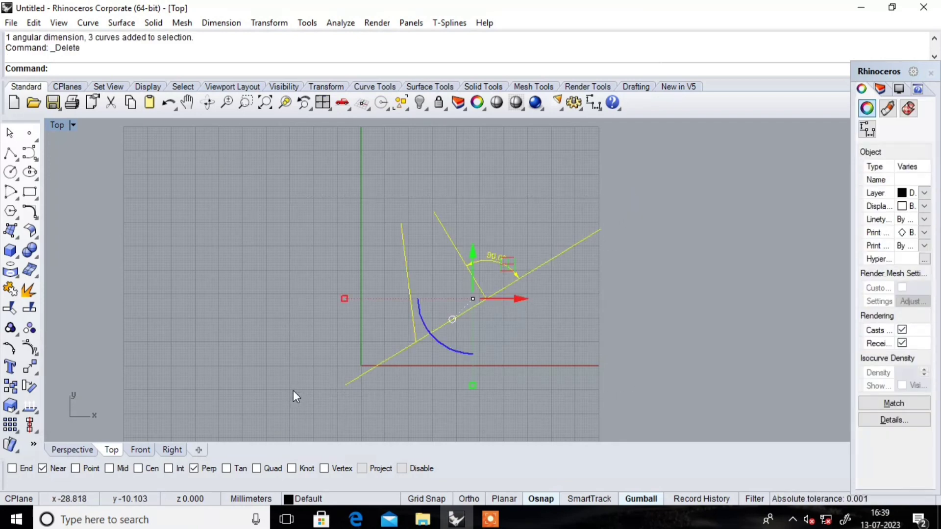
pyautogui.click(193, 469)
pyautogui.click(227, 469)
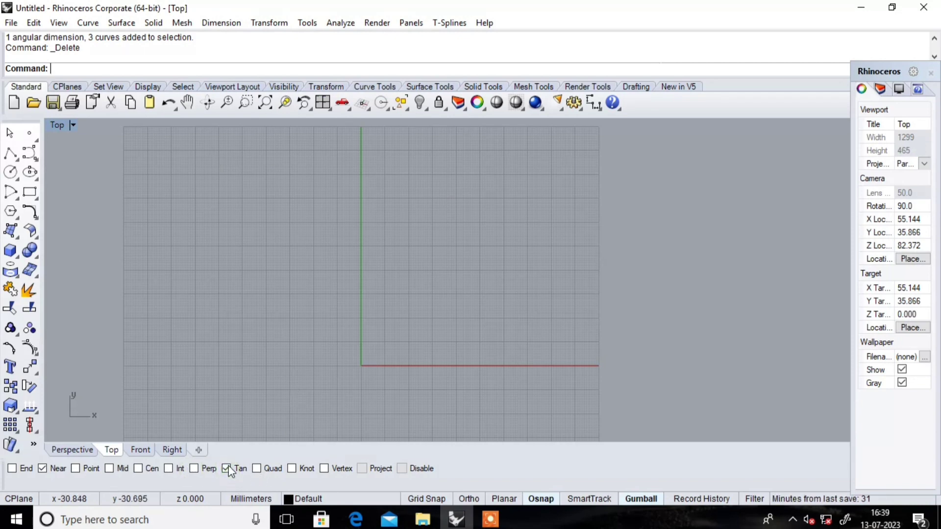
# Draw a circle centred at the origin with diameter 100.174.
pyautogui.click(10, 173)
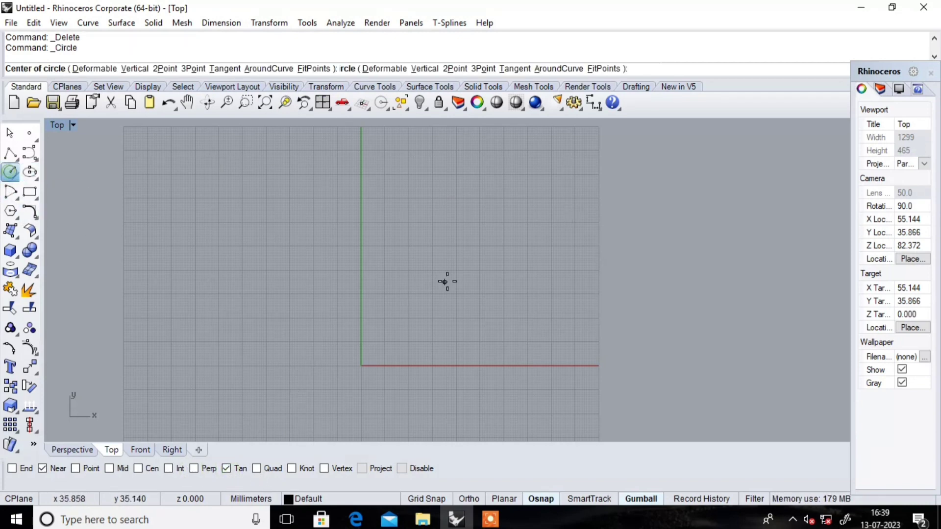
pyautogui.write('0')
pyautogui.press('Return')
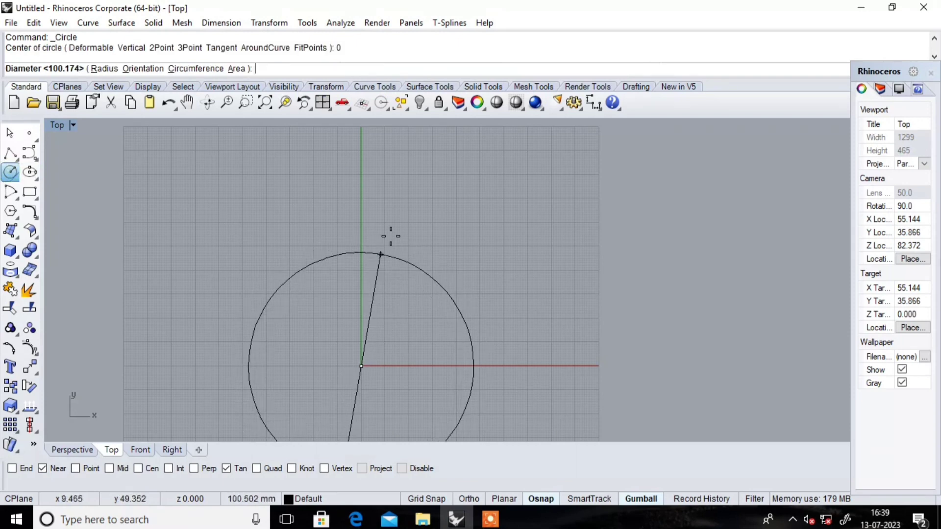
pyautogui.scroll(-10, 393, 235)
pyautogui.click(406, 281)
pyautogui.scroll(10, 416, 290)
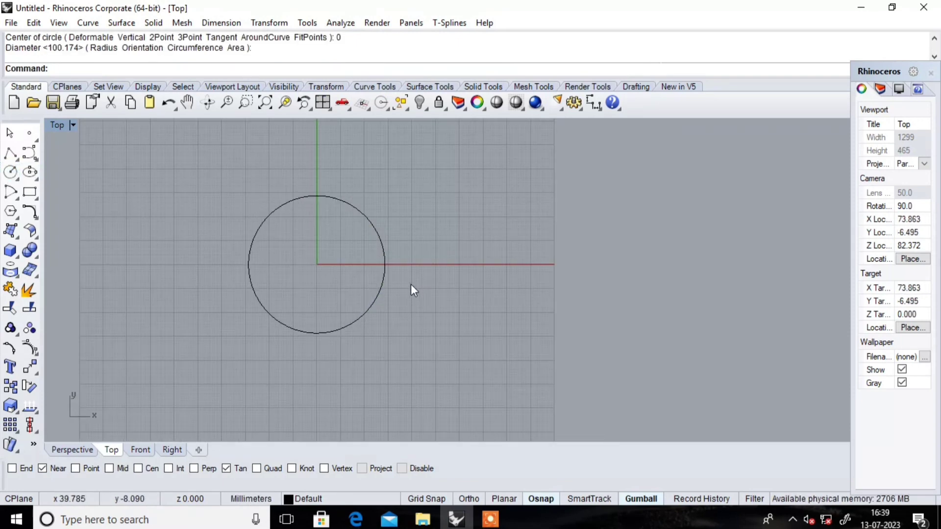
# Draw a line from below right of the circle ending tangent to its right side.
pyautogui.click(35, 164)
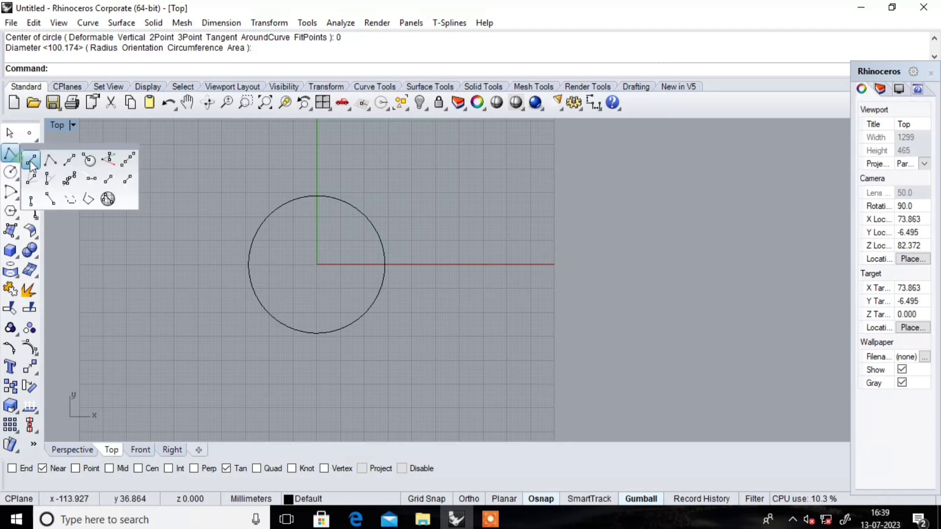
pyautogui.click(31, 158)
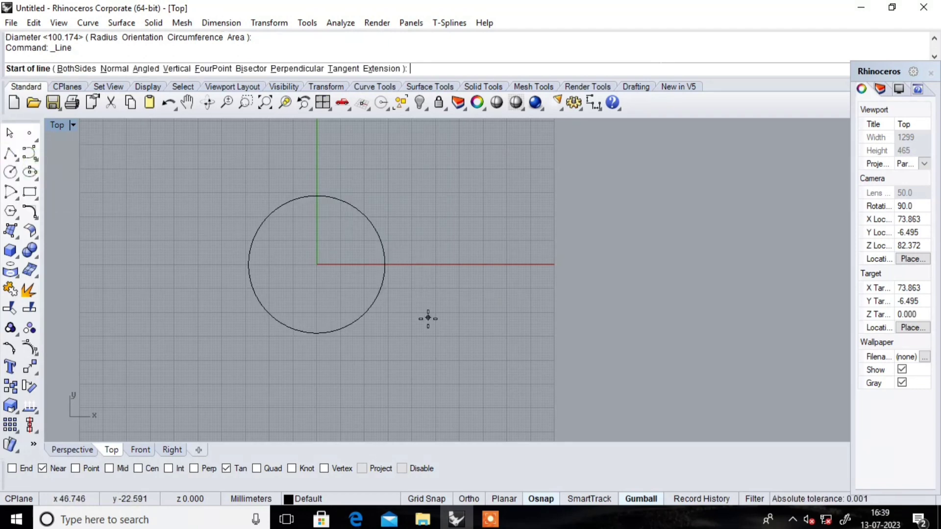
pyautogui.click(423, 350)
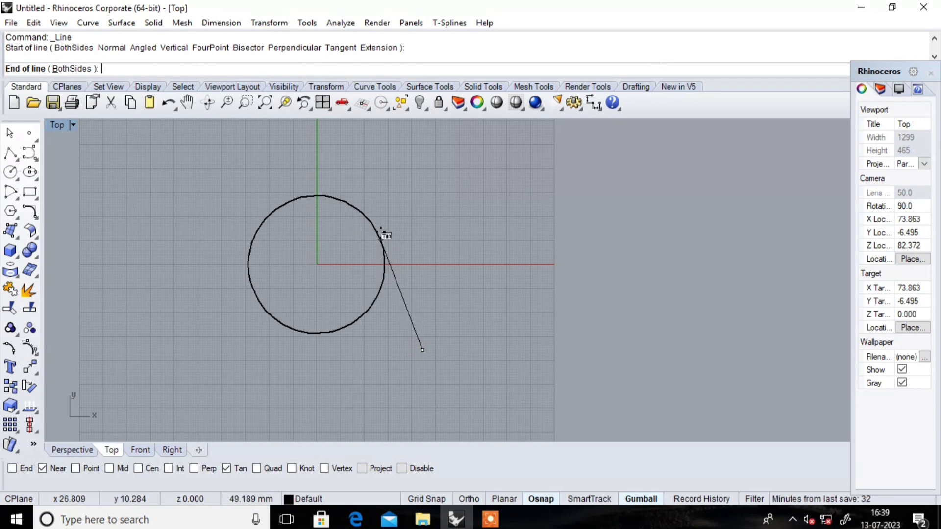
pyautogui.scroll(3, 382, 239)
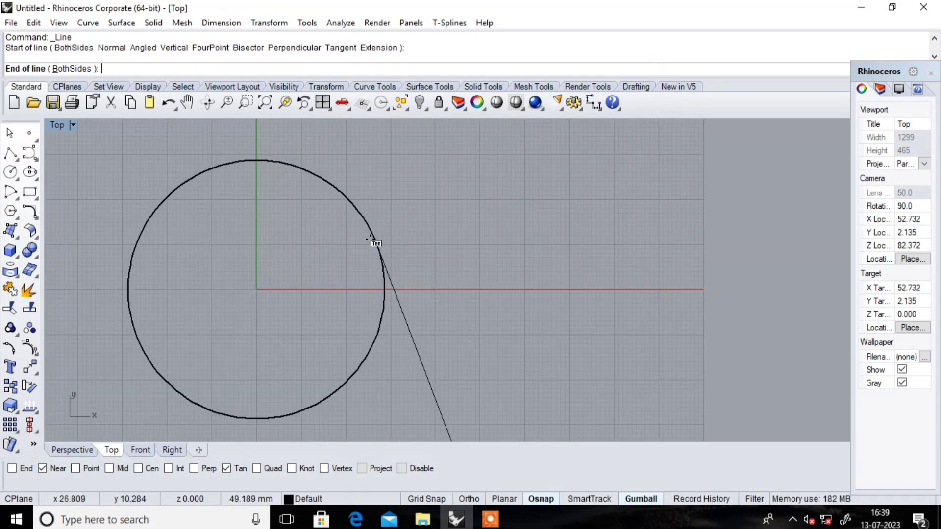
pyautogui.click(371, 239)
pyautogui.scroll(5, 394, 255)
pyautogui.scroll(-6, 399, 240)
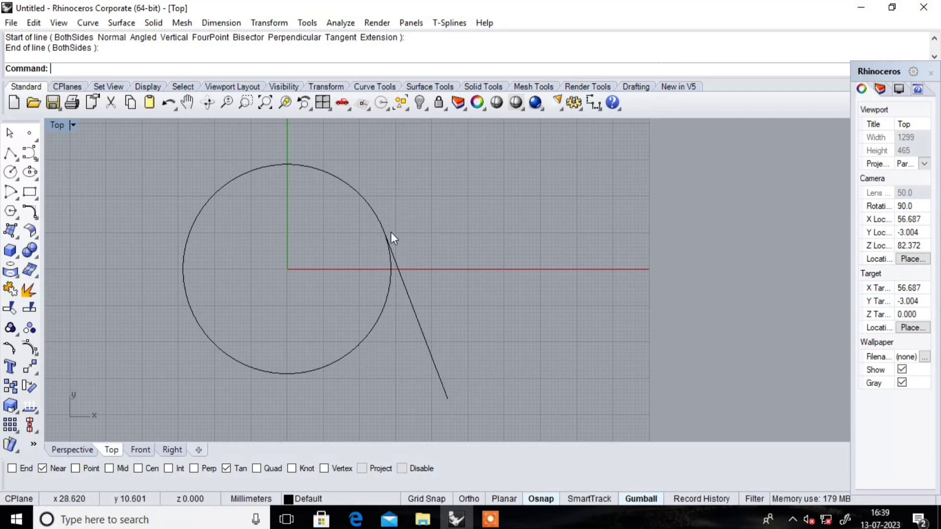
pyautogui.scroll(5, 389, 242)
pyautogui.scroll(2, 329, 163)
pyautogui.scroll(1, 398, 212)
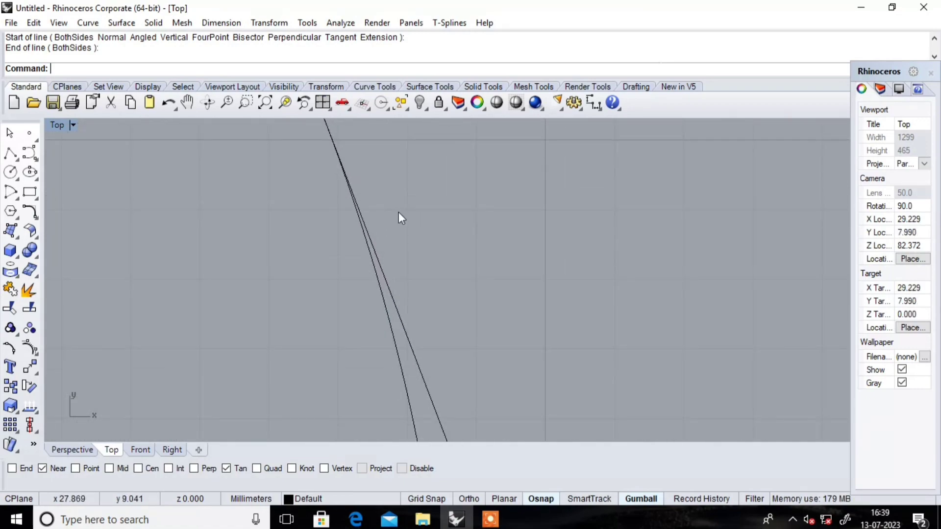
pyautogui.scroll(-2, 444, 243)
pyautogui.scroll(-3, 449, 249)
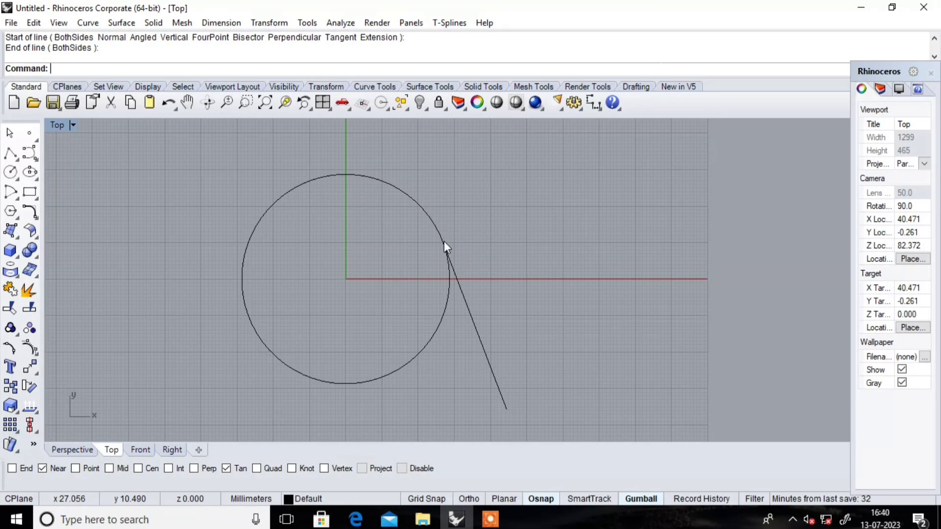
pyautogui.scroll(-4, 445, 241)
pyautogui.scroll(4, 451, 263)
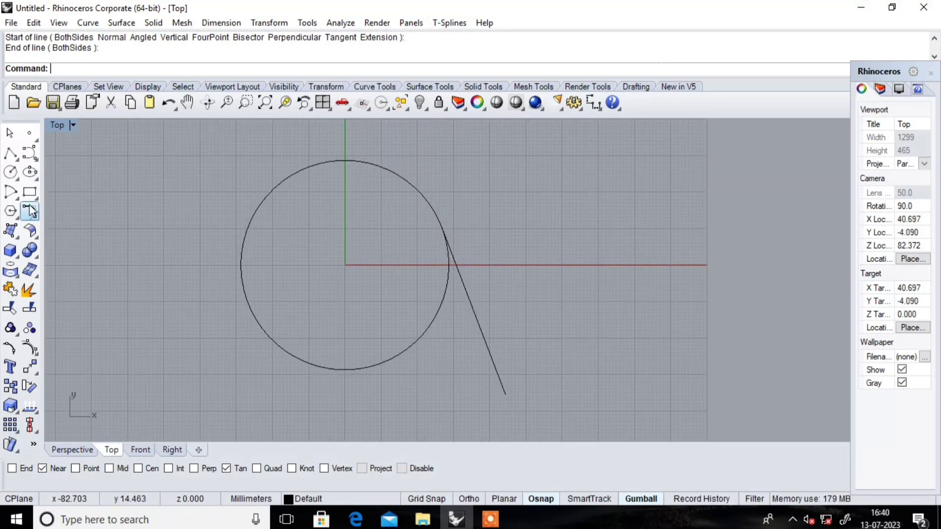
# Add a smaller circle about 57 mm across upper right of the first, cancelling a further circle.
pyautogui.click(15, 172)
pyautogui.click(574, 196)
pyautogui.click(625, 246)
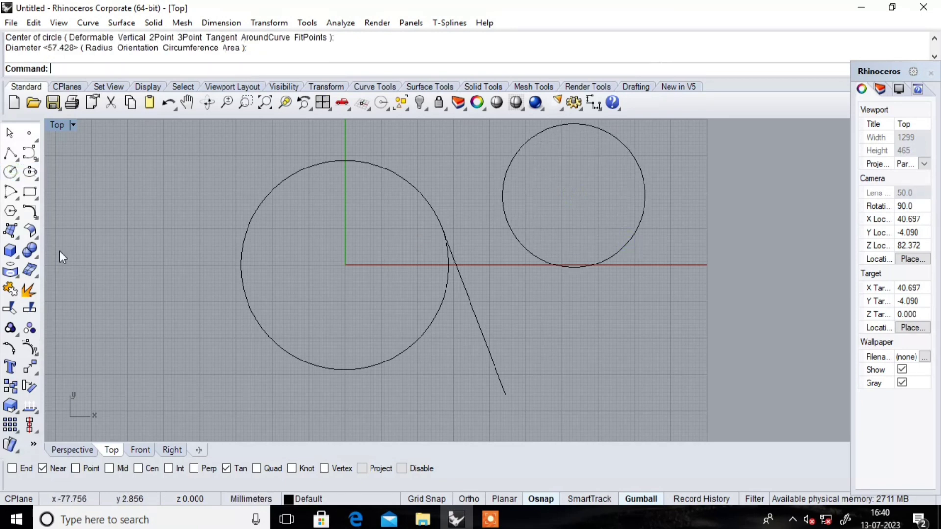
pyautogui.click(10, 172)
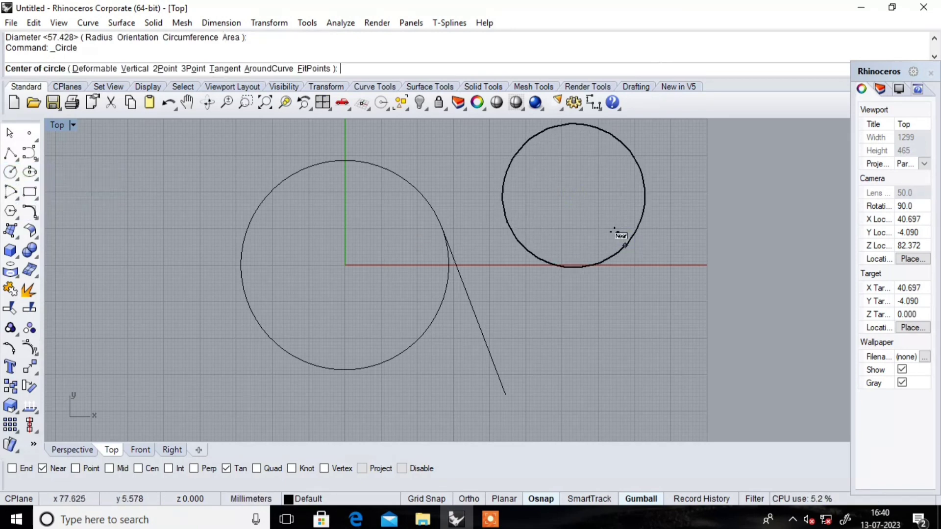
pyautogui.click(709, 227)
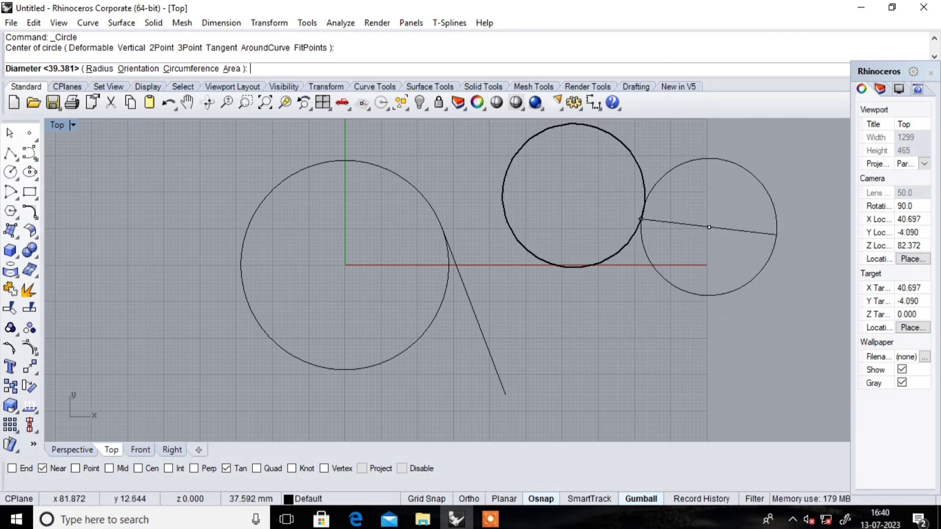
pyautogui.press('Escape')
pyautogui.scroll(-5, 643, 231)
pyautogui.scroll(3, 608, 292)
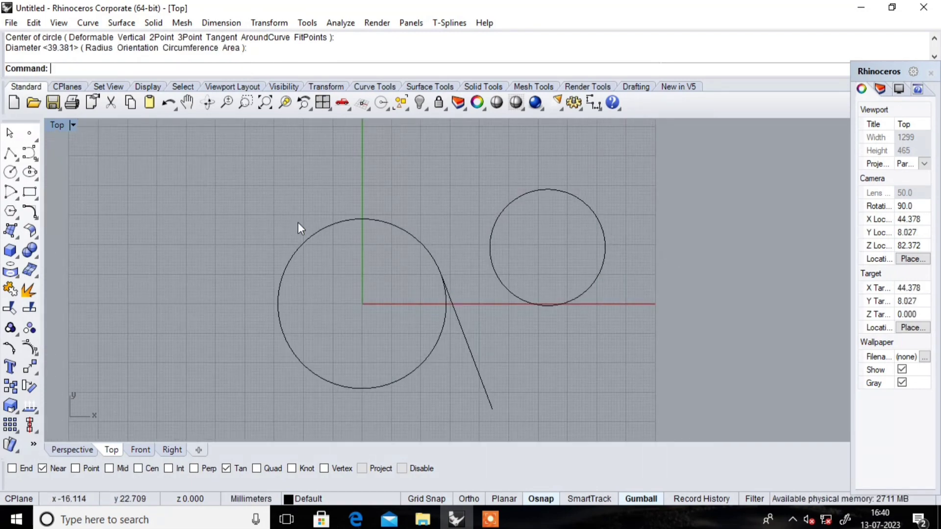
# Draw a five-point control-point curve looping right of the small circle.
pyautogui.click(34, 163)
pyautogui.click(51, 162)
pyautogui.click(645, 175)
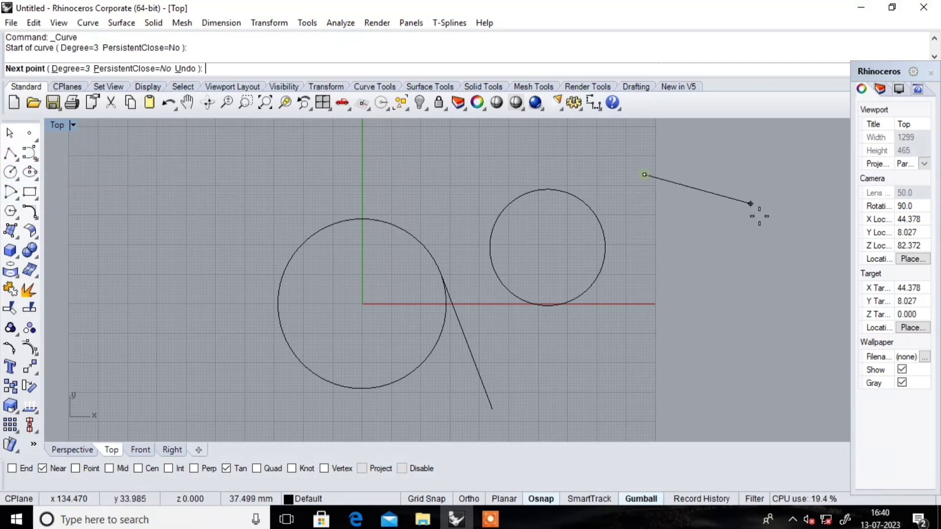
pyautogui.click(789, 248)
pyautogui.click(753, 374)
pyautogui.click(638, 397)
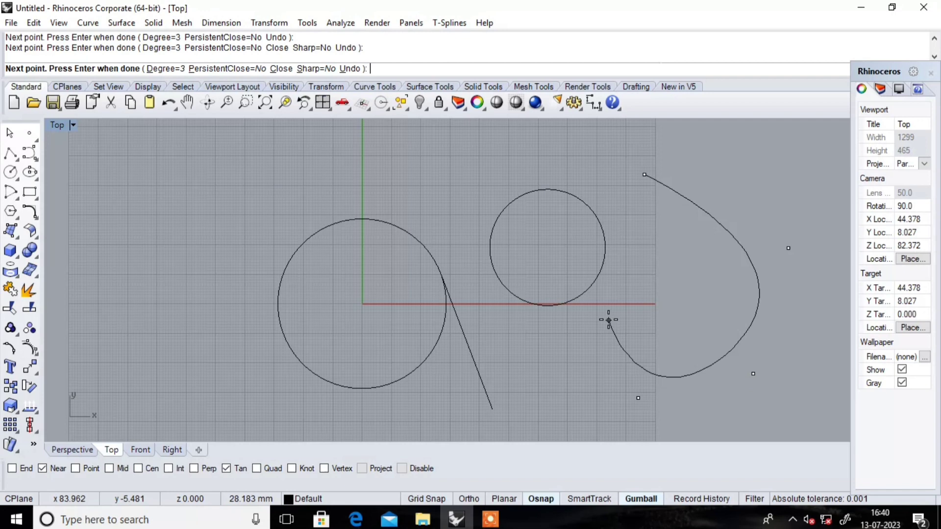
pyautogui.click(646, 243)
pyautogui.press('Return')
pyautogui.scroll(-3, 646, 243)
pyautogui.scroll(2, 648, 240)
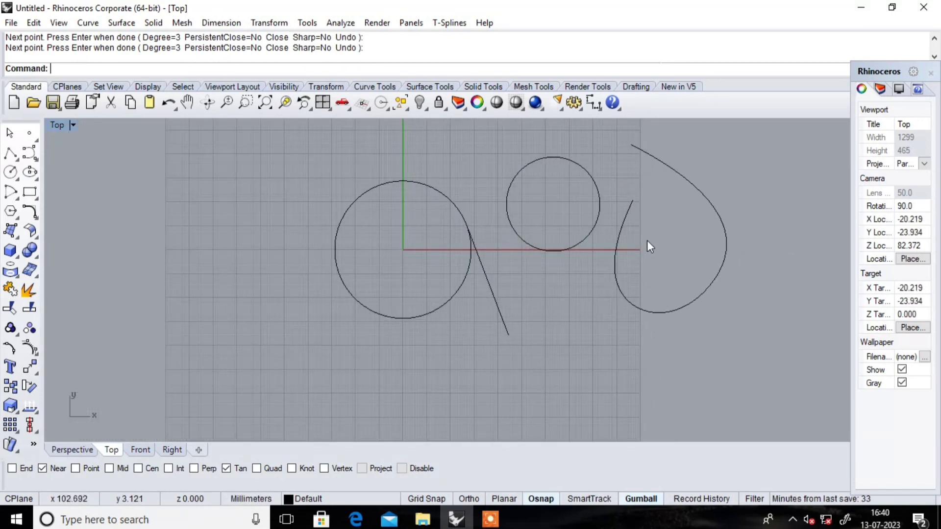
# Draw a second control-point curve from below that ends tangent to the looping curve.
pyautogui.click(33, 157)
pyautogui.click(50, 159)
pyautogui.click(519, 372)
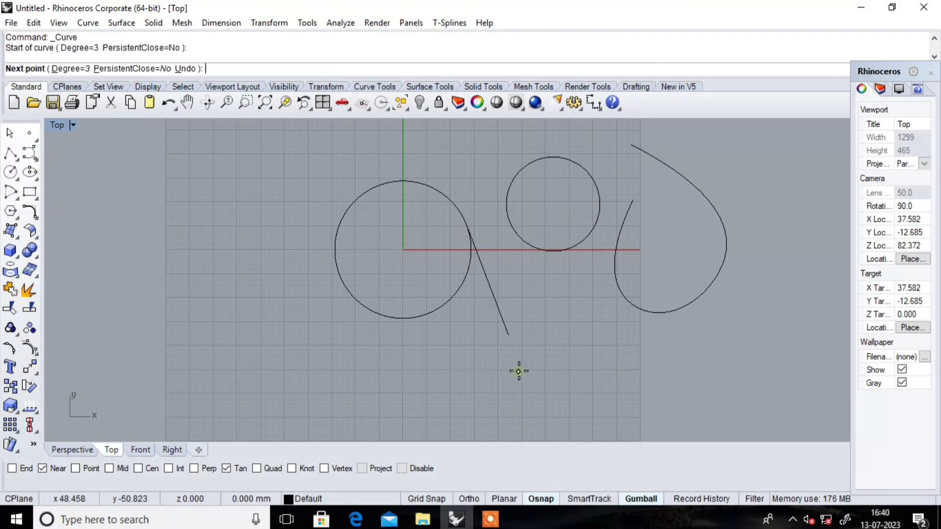
pyautogui.click(629, 380)
pyautogui.click(633, 350)
pyautogui.click(637, 330)
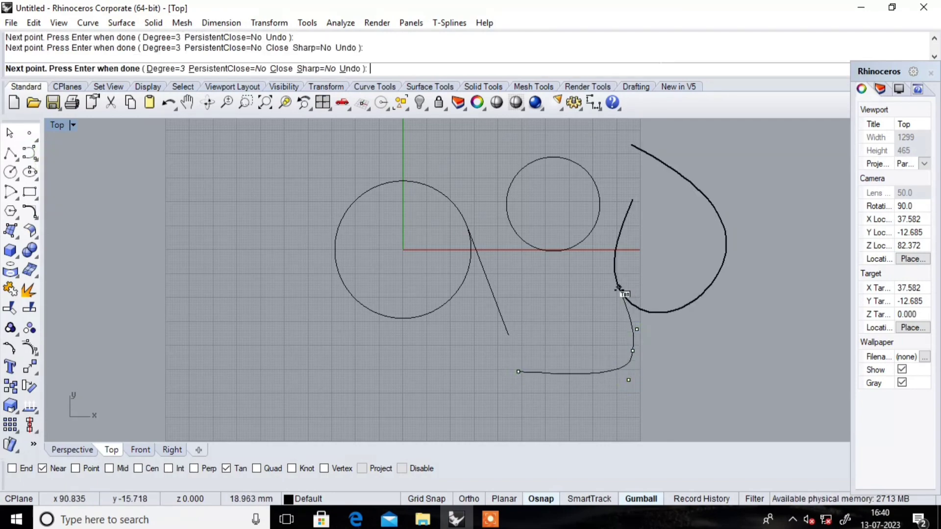
pyautogui.scroll(8, 613, 286)
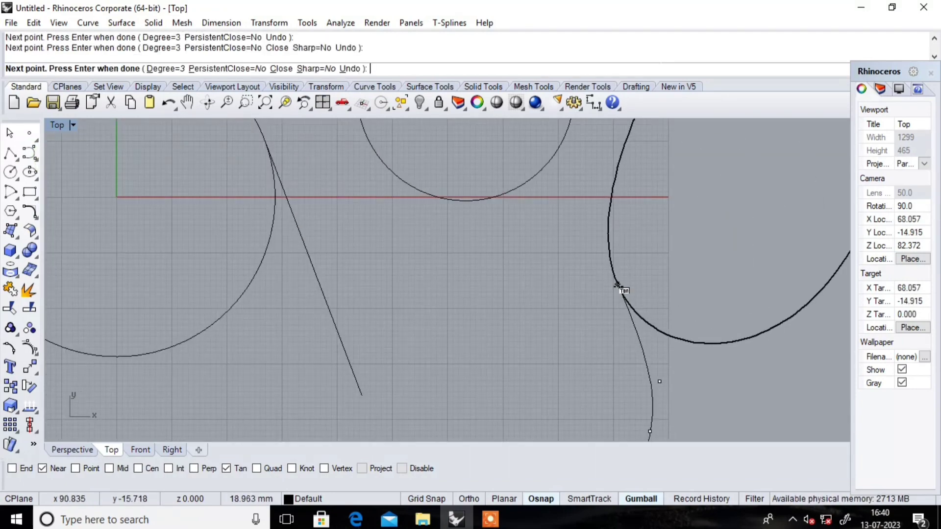
pyautogui.click(617, 284)
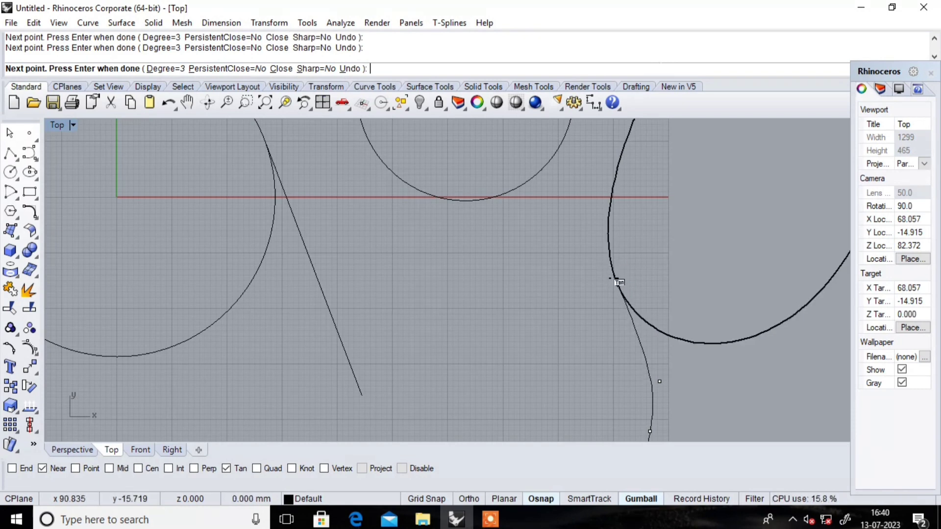
pyautogui.press('Return')
pyautogui.scroll(-10, 620, 285)
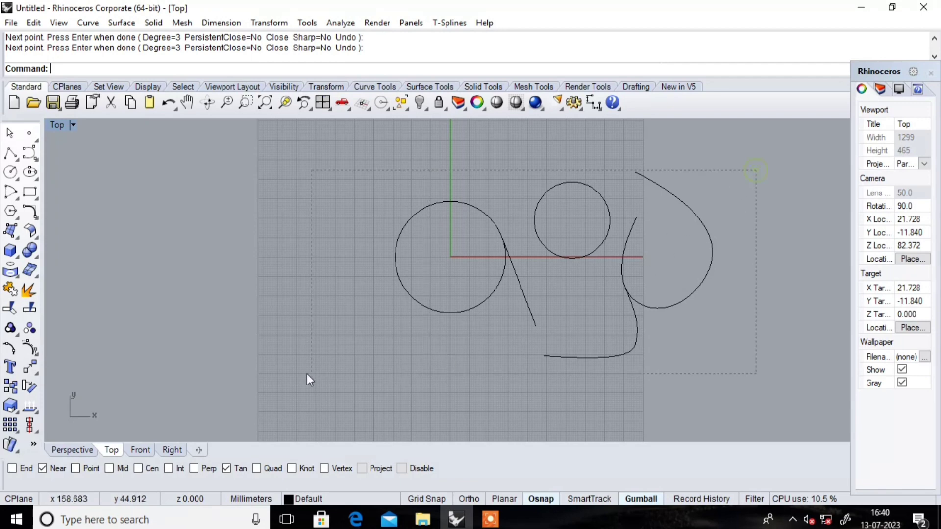
# Delete the five earlier curves and turn off Tan snapping.
pyautogui.moveTo(308, 374); pyautogui.dragTo(306, 376)
pyautogui.press('Delete')
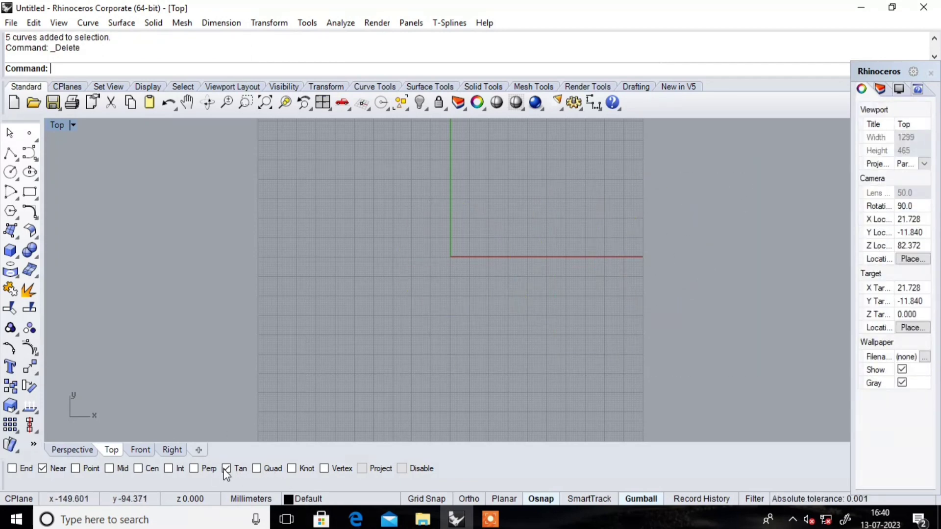
pyautogui.click(226, 468)
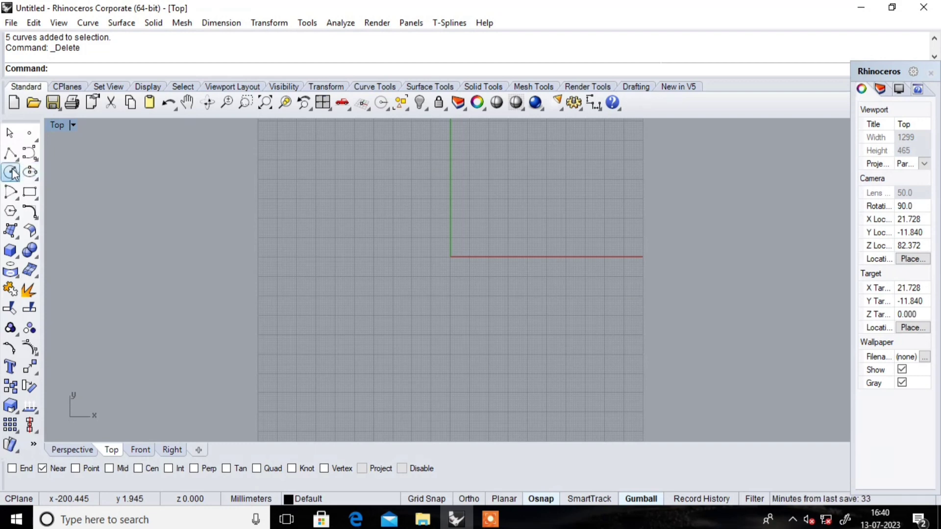
# Draw a new circle centred just left of the origin and select it.
pyautogui.click(11, 171)
pyautogui.click(402, 254)
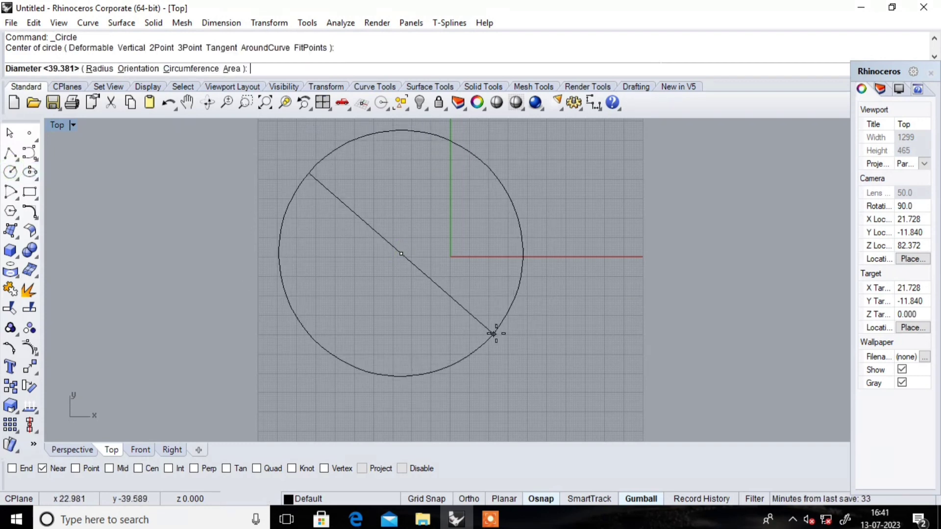
pyautogui.click(495, 331)
pyautogui.scroll(-2, 501, 333)
pyautogui.scroll(-3, 433, 288)
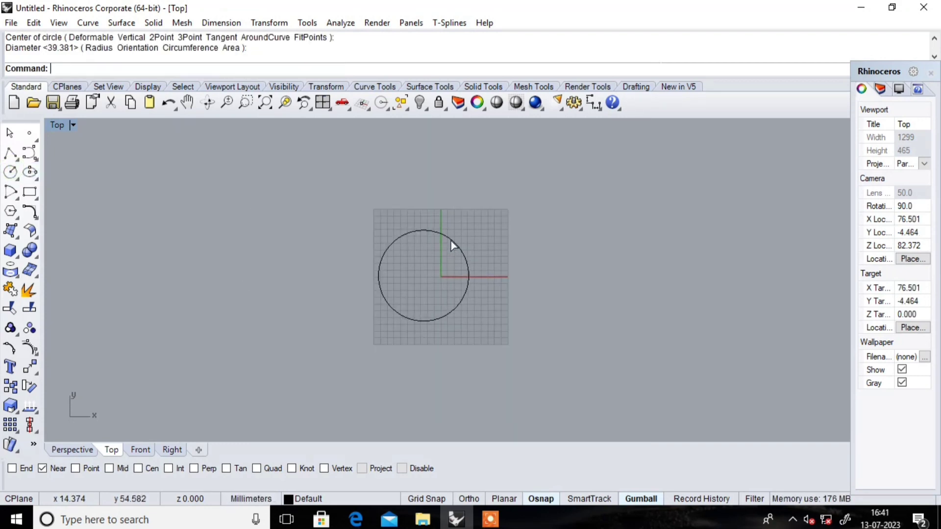
pyautogui.click(451, 241)
pyautogui.scroll(2, 440, 292)
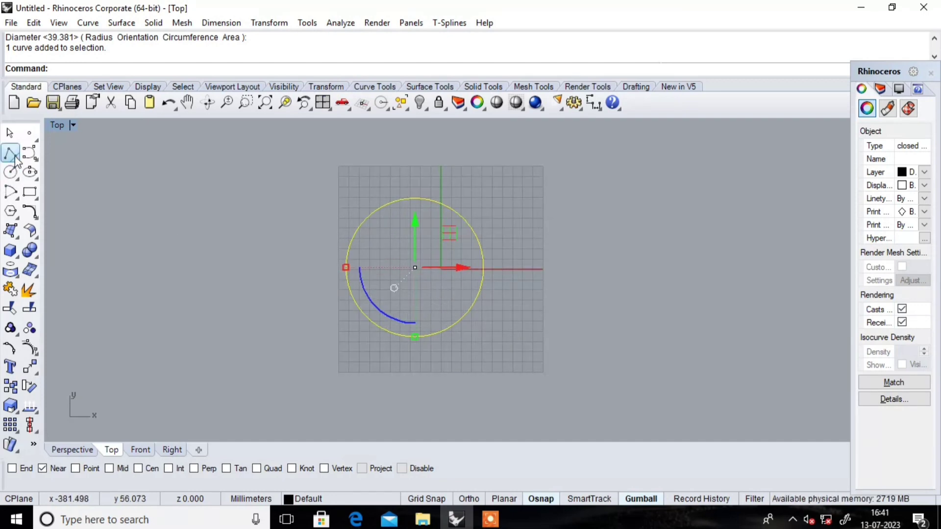
# Toggle Quad snapping on and off, cancelling a started line, and reselect the circle.
pyautogui.click(29, 155)
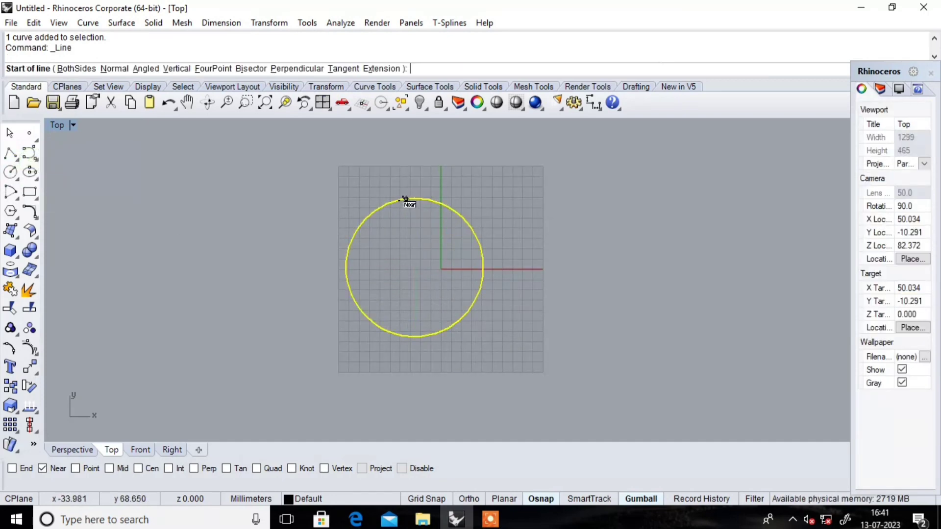
pyautogui.click(259, 467)
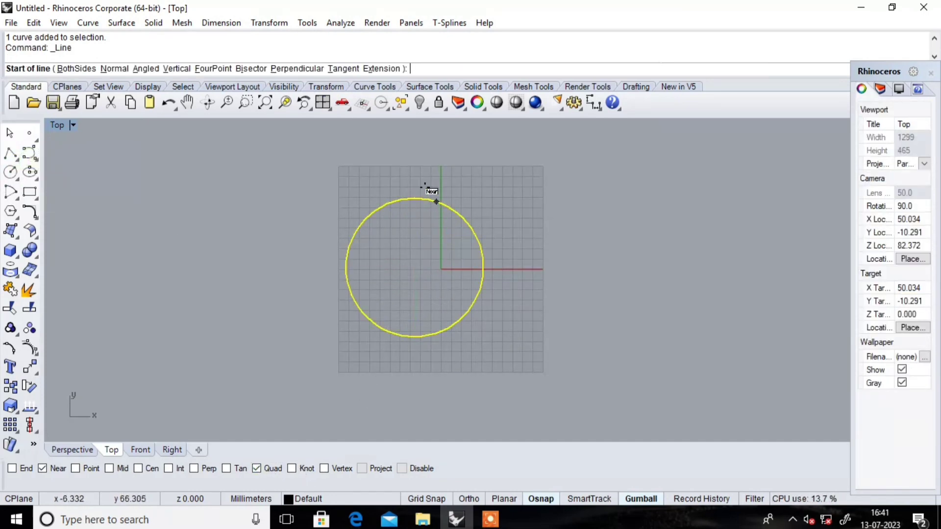
pyautogui.press('Escape')
pyautogui.press('Escape')
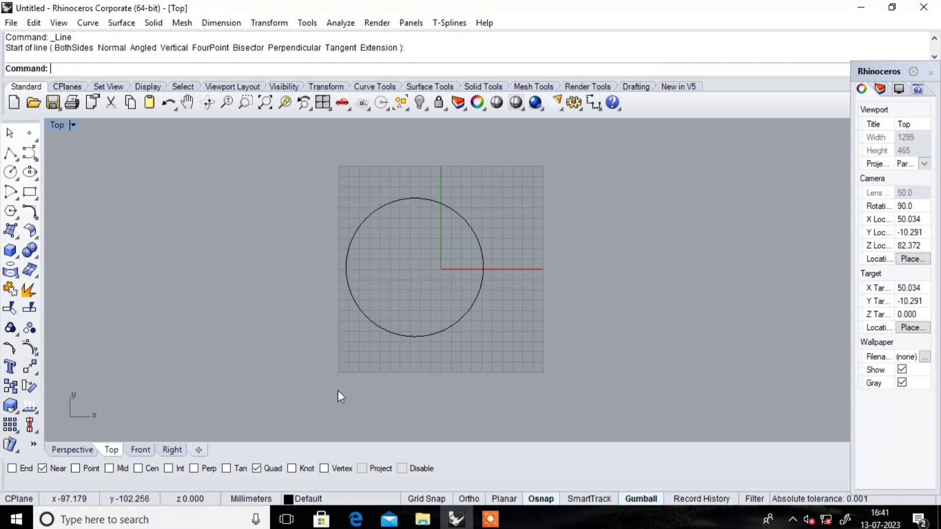
pyautogui.click(257, 470)
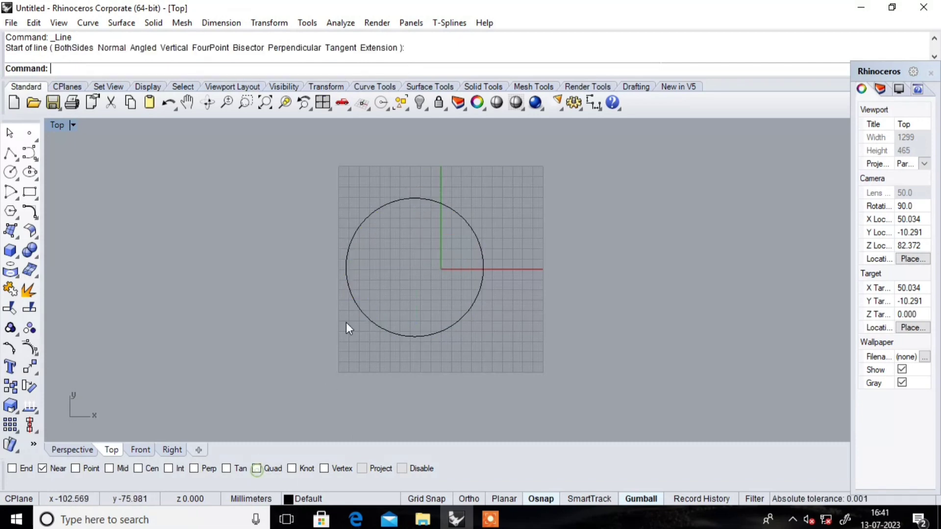
pyautogui.click(395, 206)
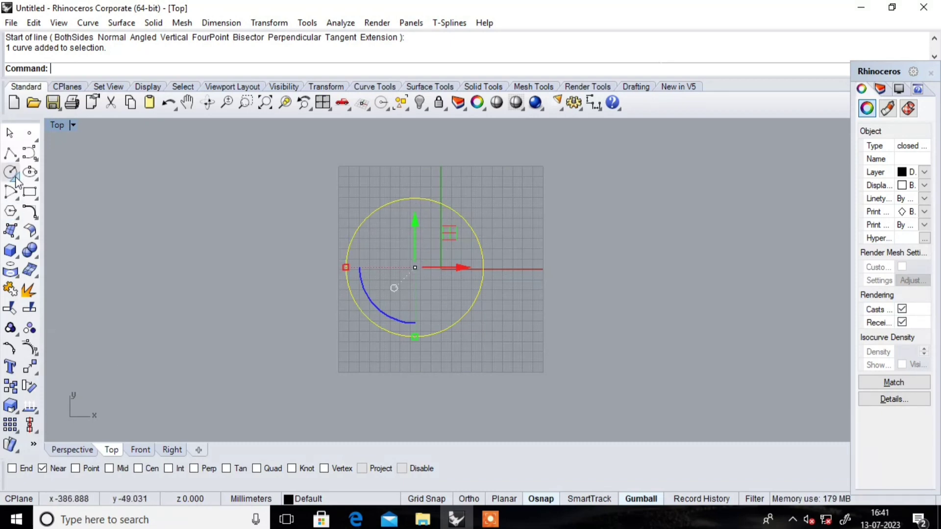
# Draw a vertical line top-to-bottom quadrant and a horizontal line left-to-right quadrant.
pyautogui.click(10, 154)
pyautogui.click(30, 160)
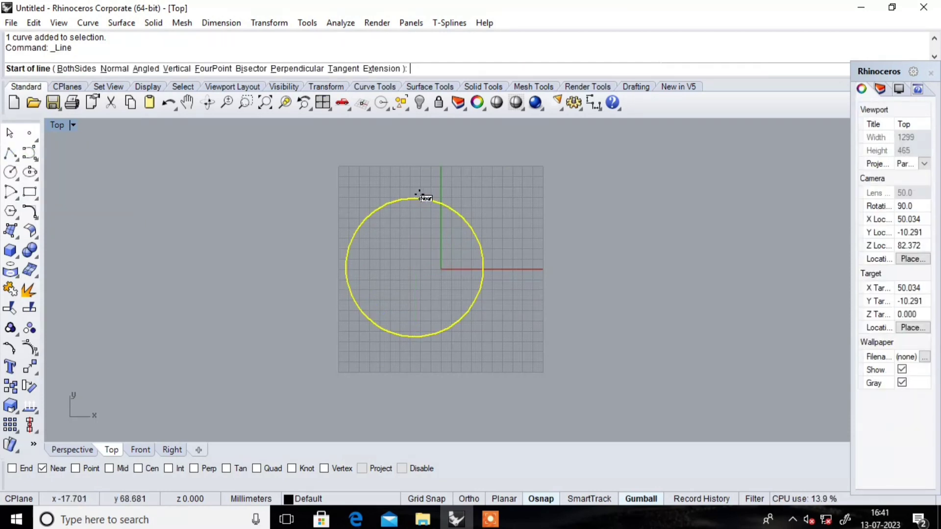
pyautogui.scroll(-5, 419, 218)
pyautogui.scroll(3, 426, 296)
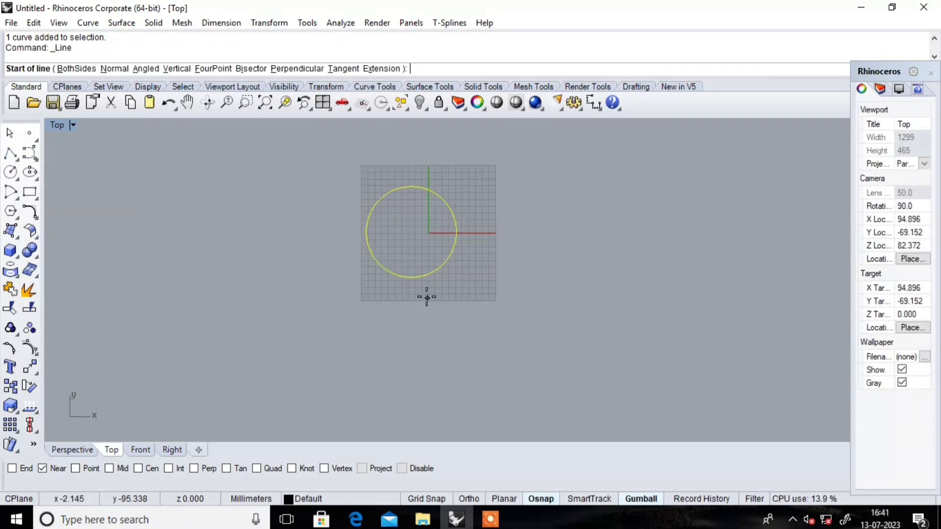
pyautogui.scroll(2, 381, 387)
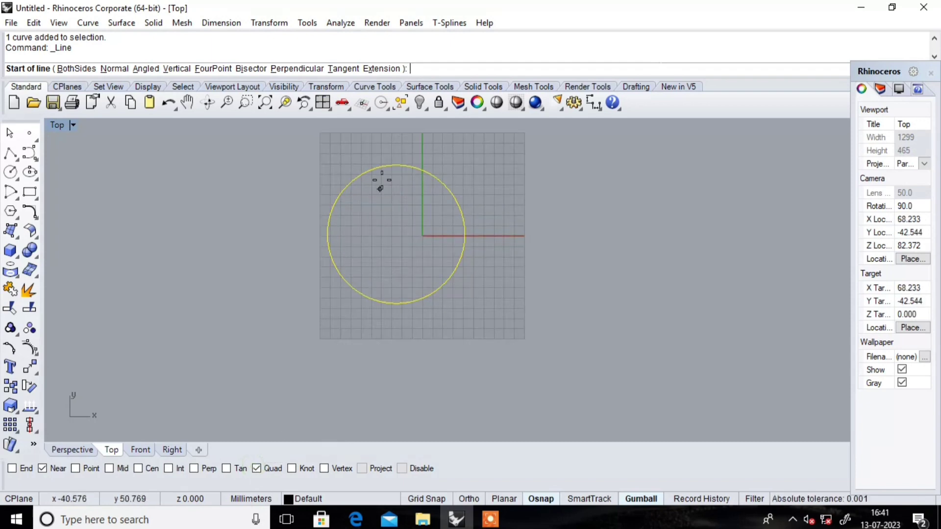
pyautogui.click(395, 165)
pyautogui.click(396, 304)
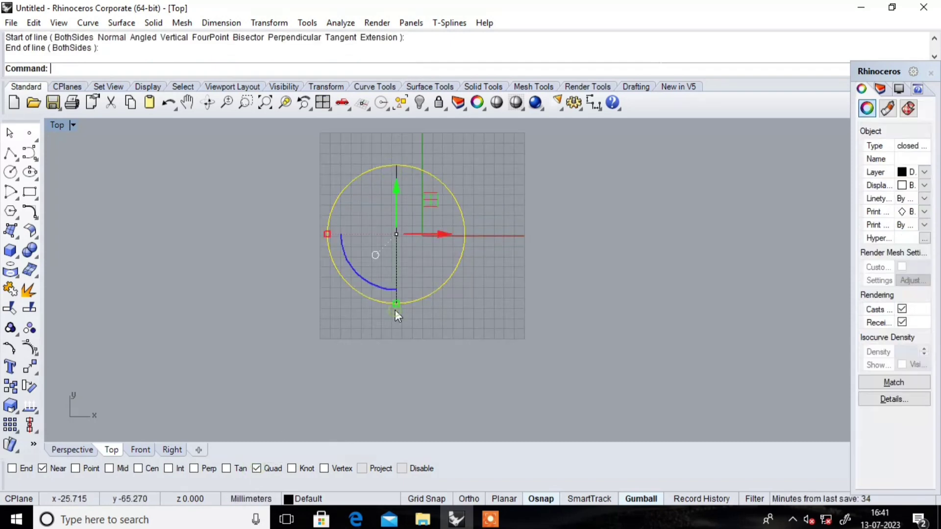
pyautogui.press('Return')
pyautogui.click(327, 234)
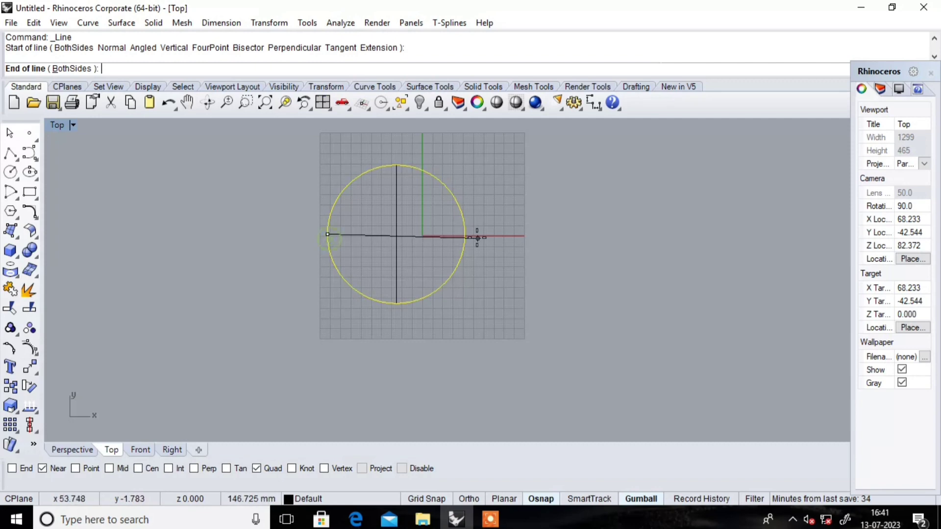
pyautogui.click(460, 239)
# Check the selection of the circle and vertical line, then turn off Quad snapping.
pyautogui.scroll(-2, 512, 276)
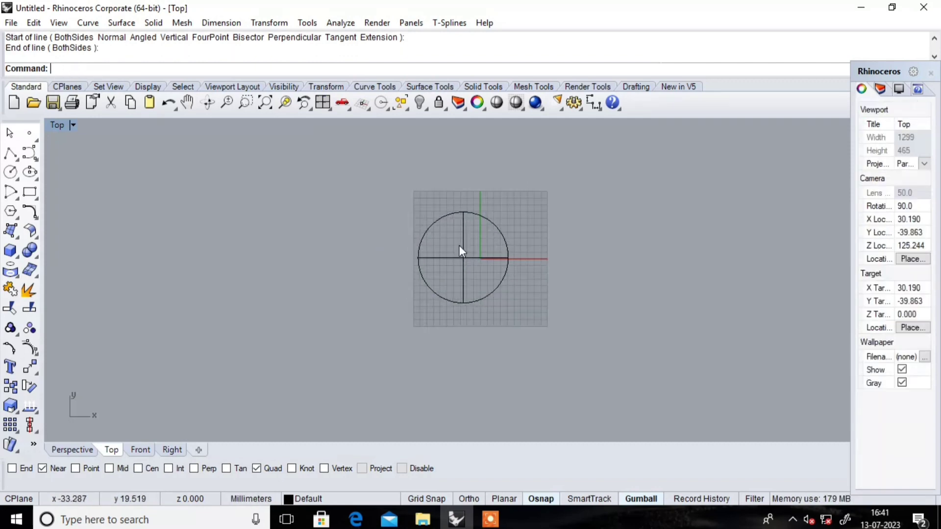
pyautogui.scroll(1, 461, 248)
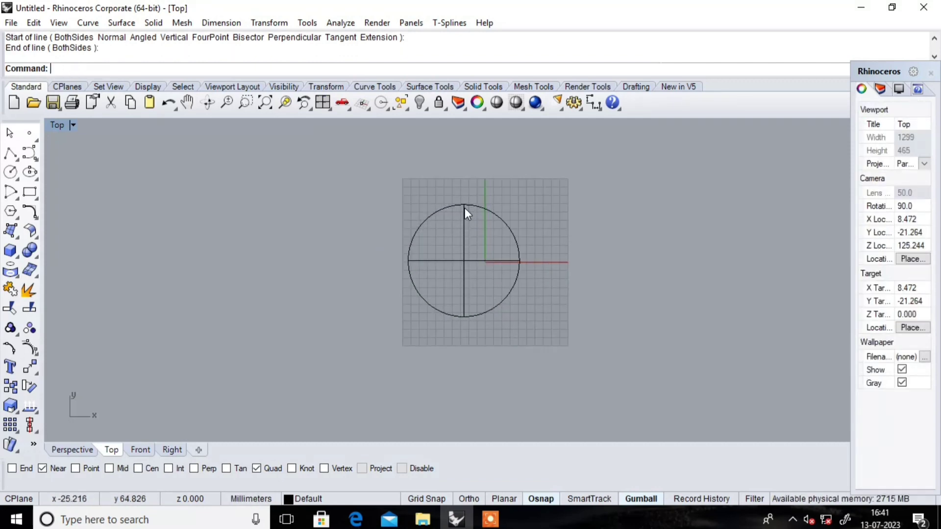
pyautogui.click(475, 209)
pyautogui.scroll(3, 465, 209)
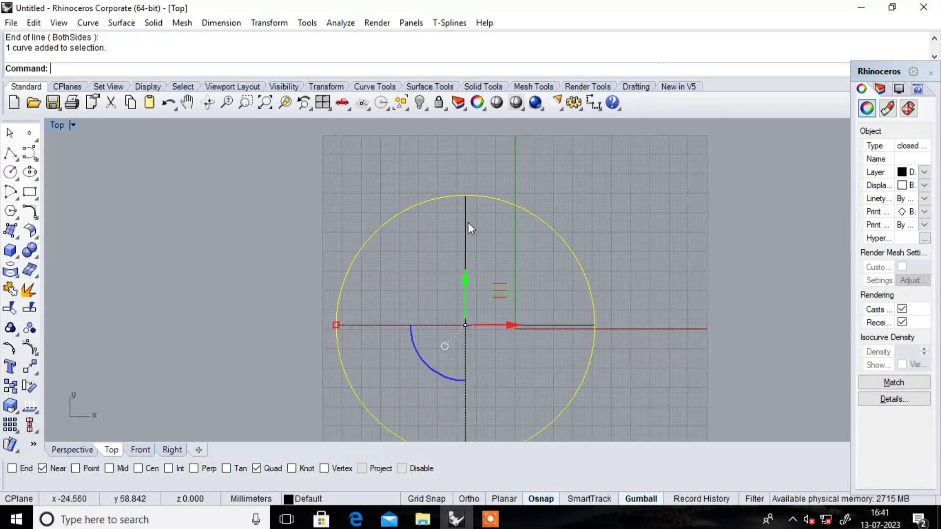
pyautogui.scroll(-3, 467, 265)
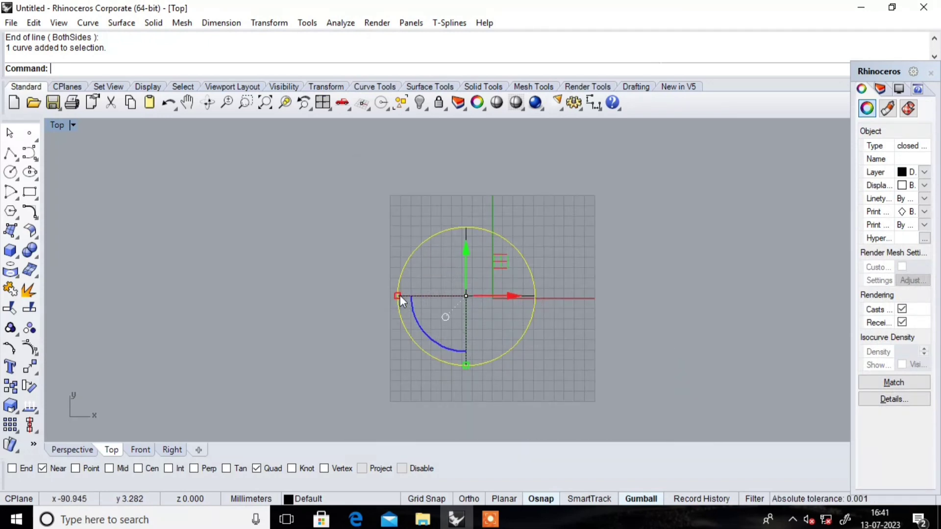
pyautogui.click(277, 308)
pyautogui.scroll(2, 508, 295)
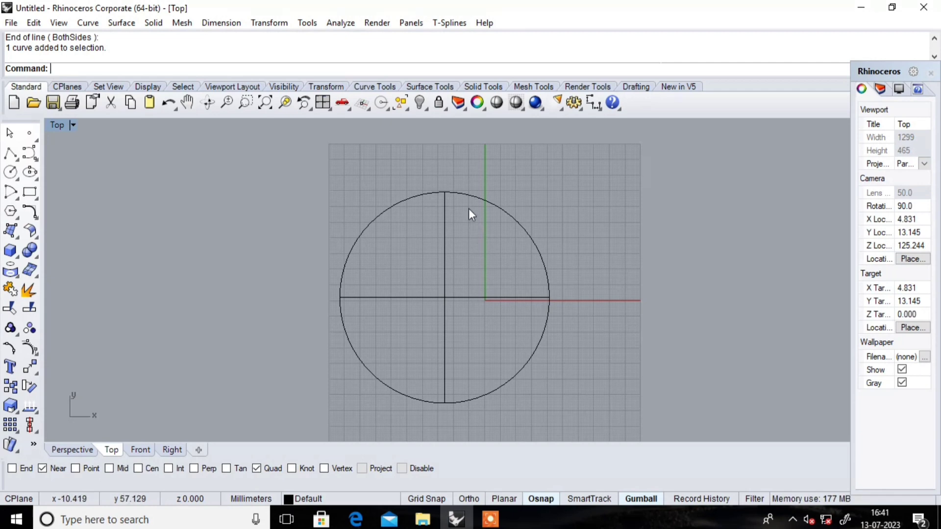
pyautogui.scroll(2, 446, 197)
pyautogui.click(386, 202)
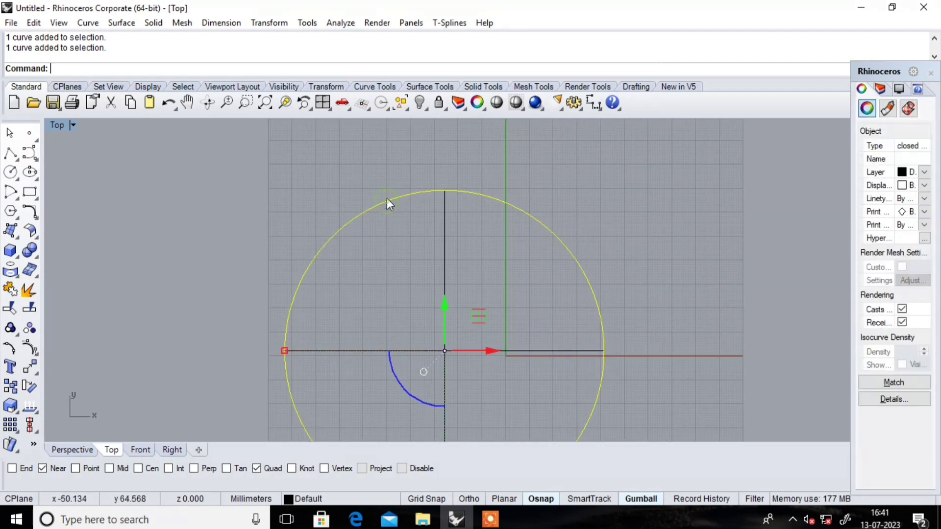
pyautogui.click(445, 193)
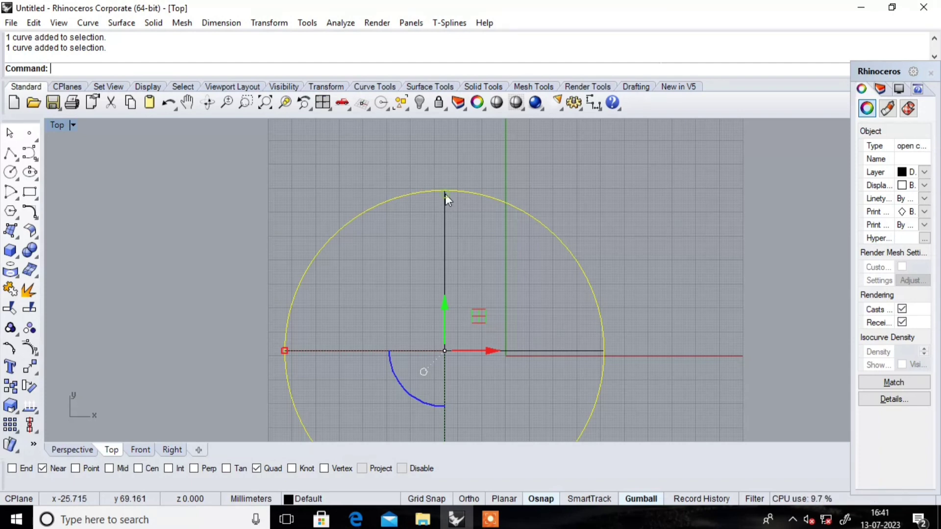
pyautogui.click(486, 256)
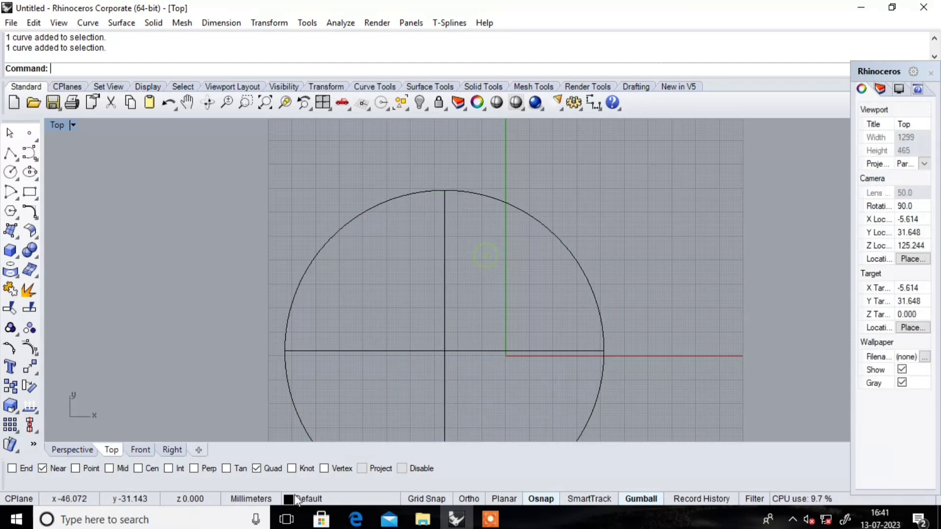
pyautogui.click(259, 469)
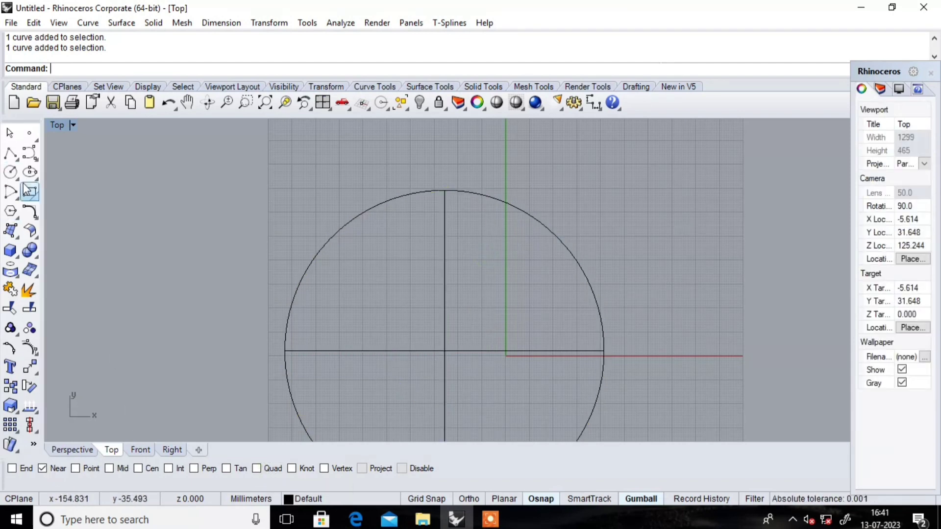
# Start another single line and cancel it.
pyautogui.click(29, 153)
pyautogui.click(28, 156)
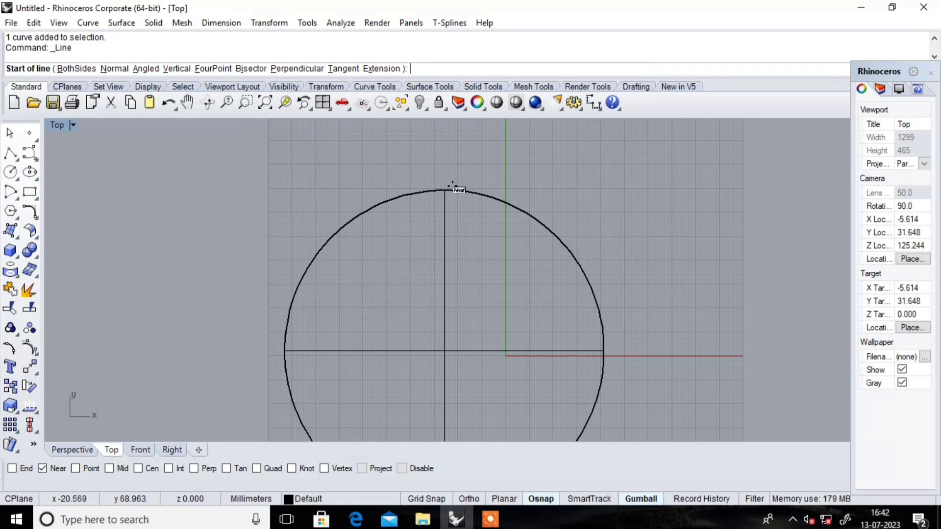
pyautogui.scroll(-3, 505, 206)
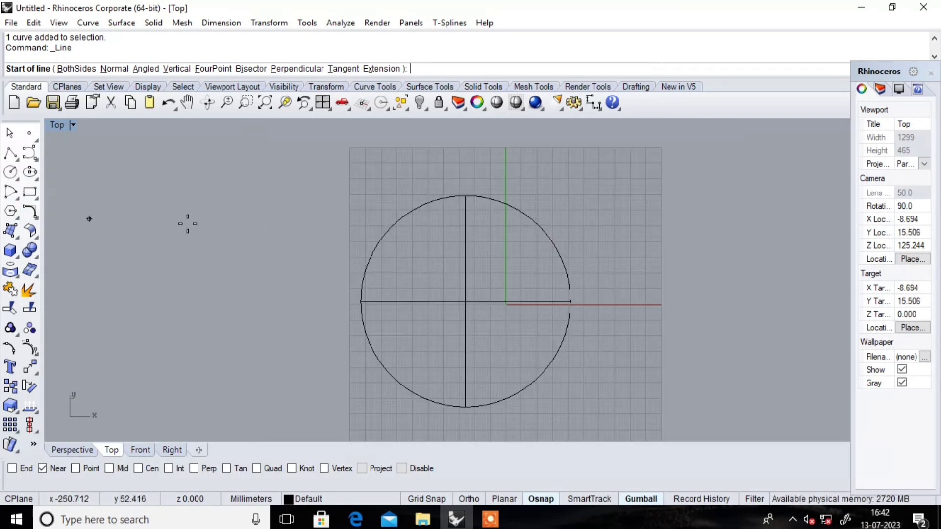
pyautogui.press('Escape')
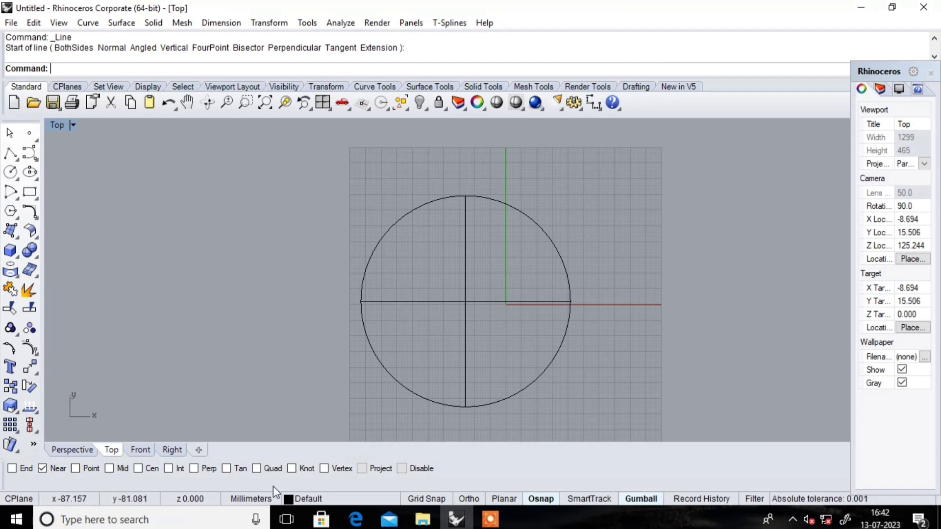
# With Tan and Quad snapping on, draw a line between the circle's top and bottom quadrants.
pyautogui.click(240, 469)
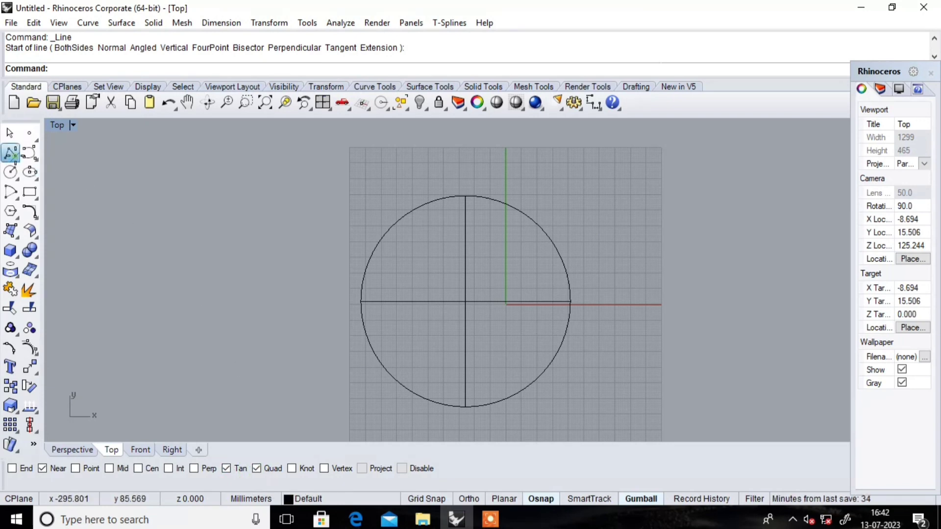
pyautogui.click(11, 154)
pyautogui.click(19, 161)
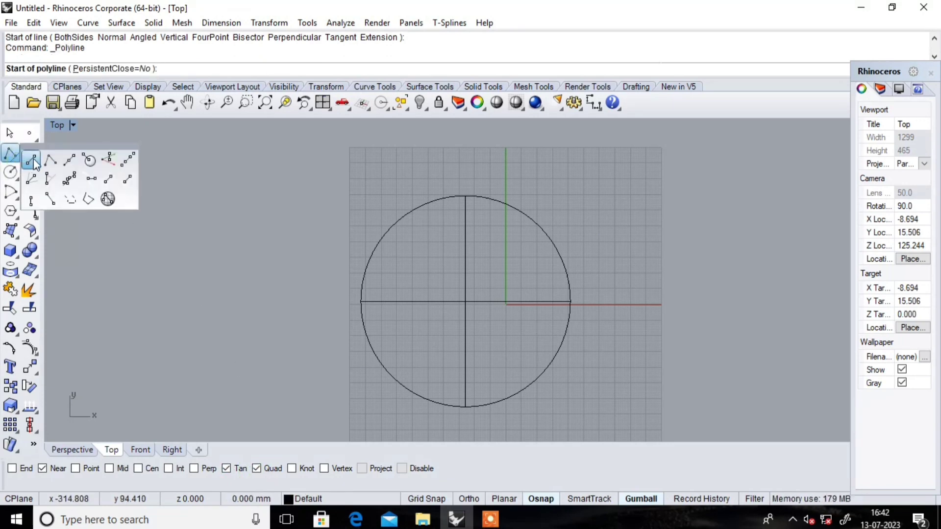
pyautogui.click(25, 158)
pyautogui.click(465, 195)
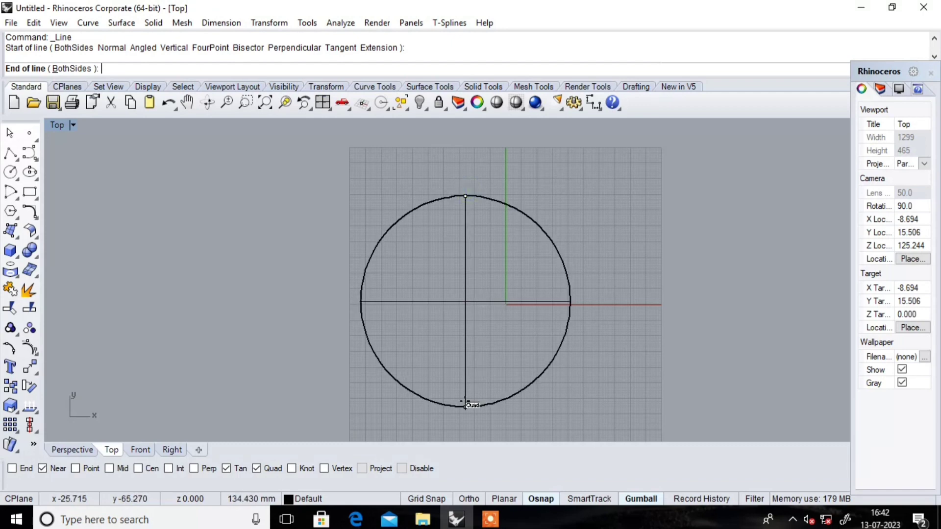
pyautogui.click(465, 407)
# Crossing-select the circle and its lines and delete them.
pyautogui.scroll(-6, 506, 258)
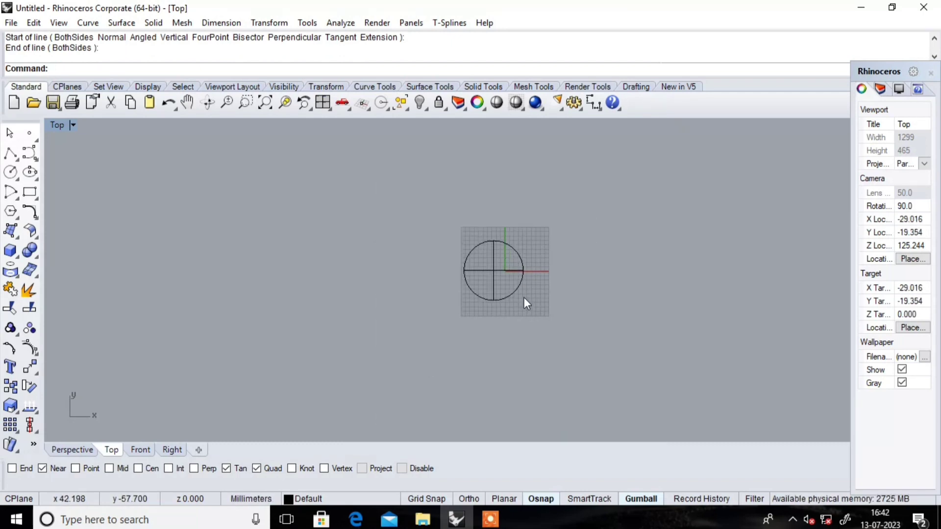
pyautogui.scroll(5, 525, 298)
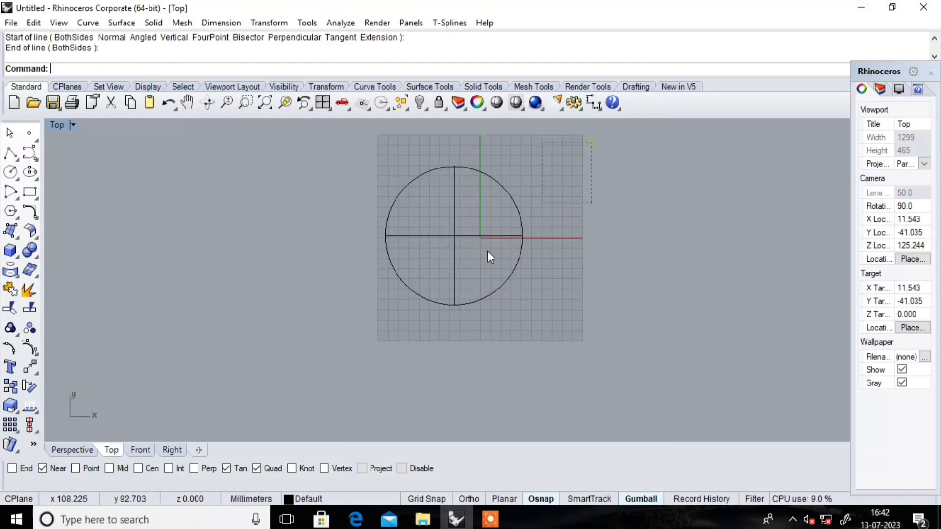
pyautogui.moveTo(487, 251); pyautogui.dragTo(299, 372)
pyautogui.press('Delete')
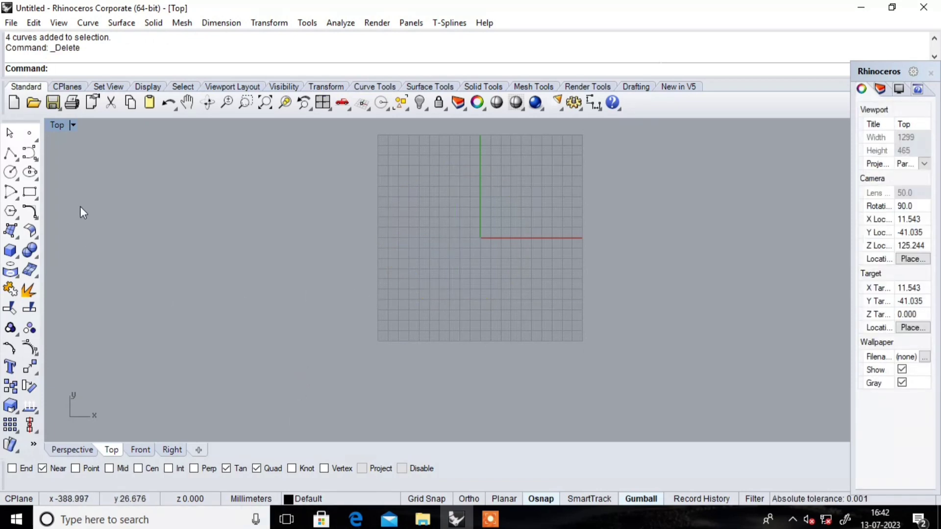
# Draw an interpolated curve through ten points forming a left-to-right wave of peaks and troughs.
pyautogui.click(33, 157)
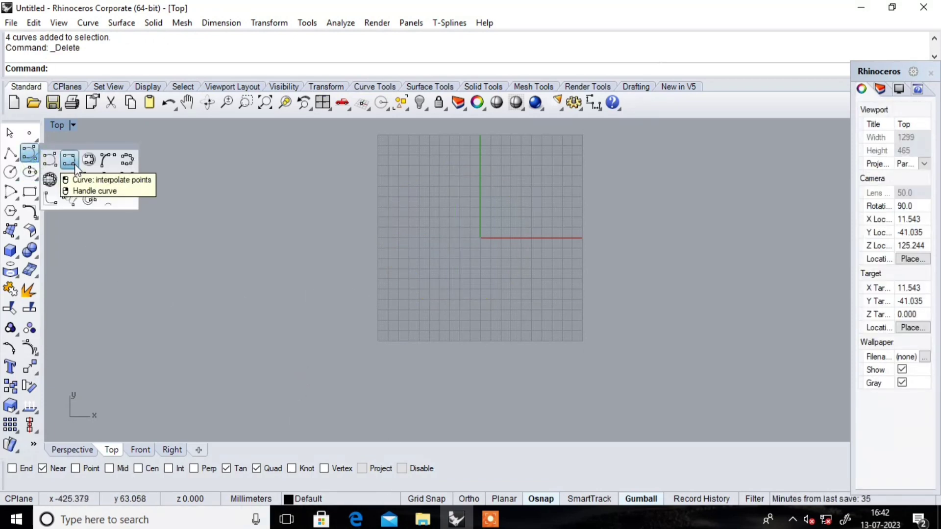
pyautogui.click(75, 166)
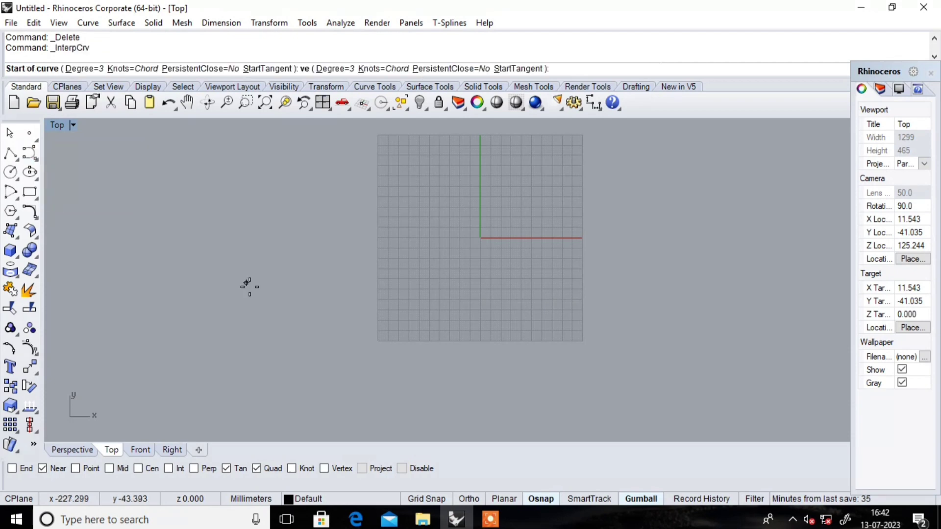
pyautogui.click(247, 315)
pyautogui.click(341, 313)
pyautogui.click(377, 232)
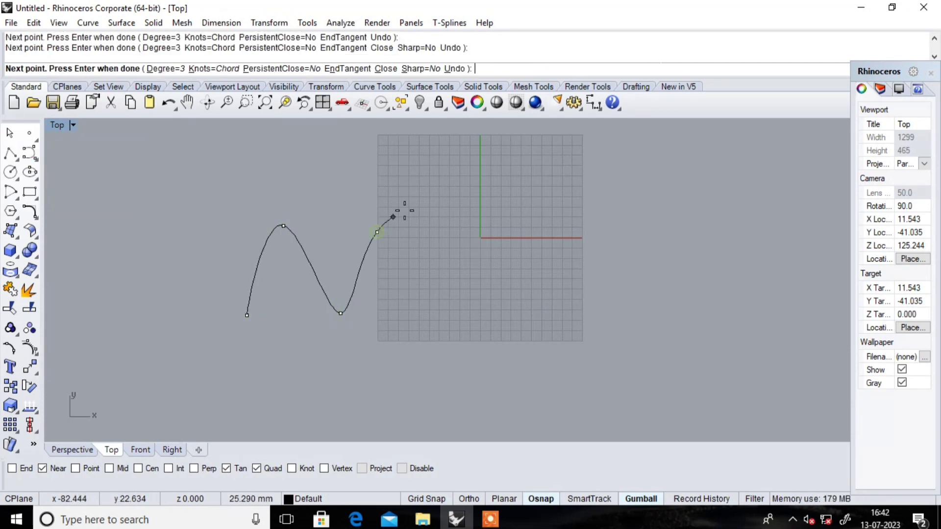
pyautogui.click(431, 205)
pyautogui.click(459, 288)
pyautogui.click(528, 315)
pyautogui.click(552, 234)
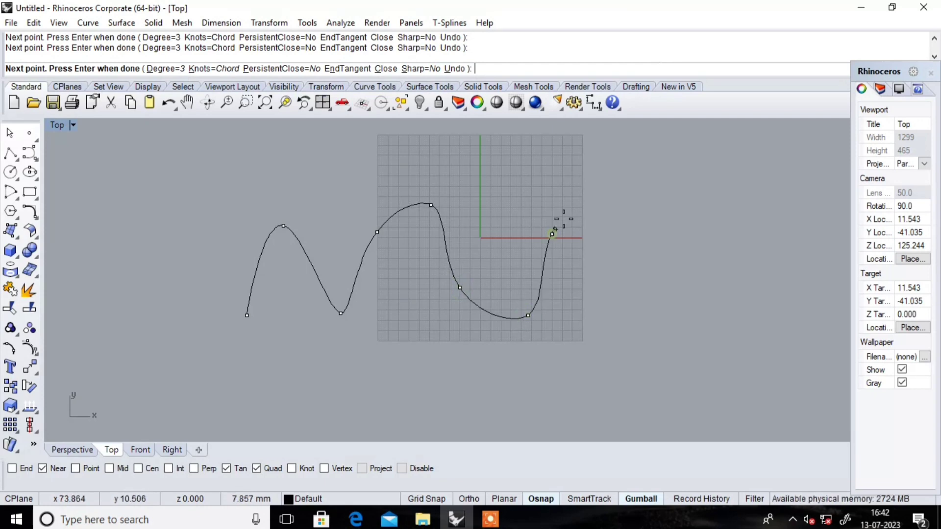
pyautogui.click(590, 201)
pyautogui.click(702, 206)
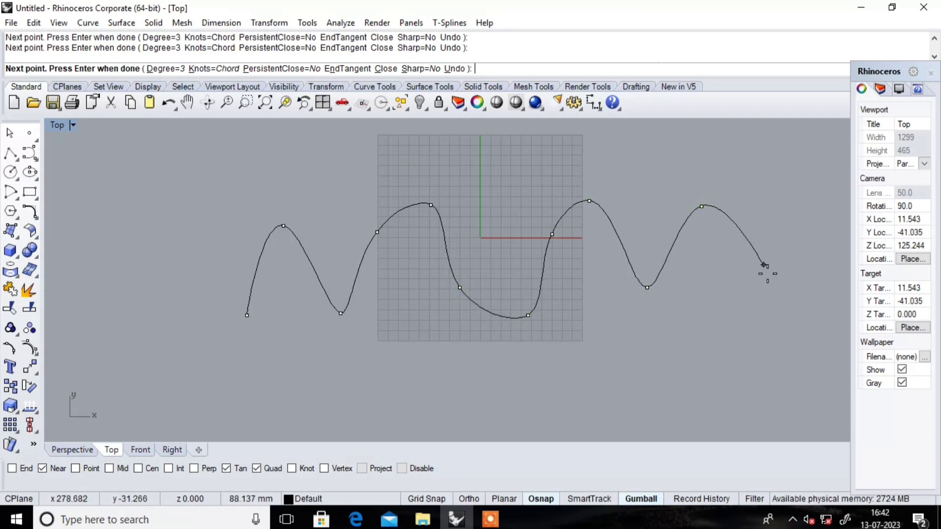
pyautogui.click(749, 294)
pyautogui.rightClick(800, 280)
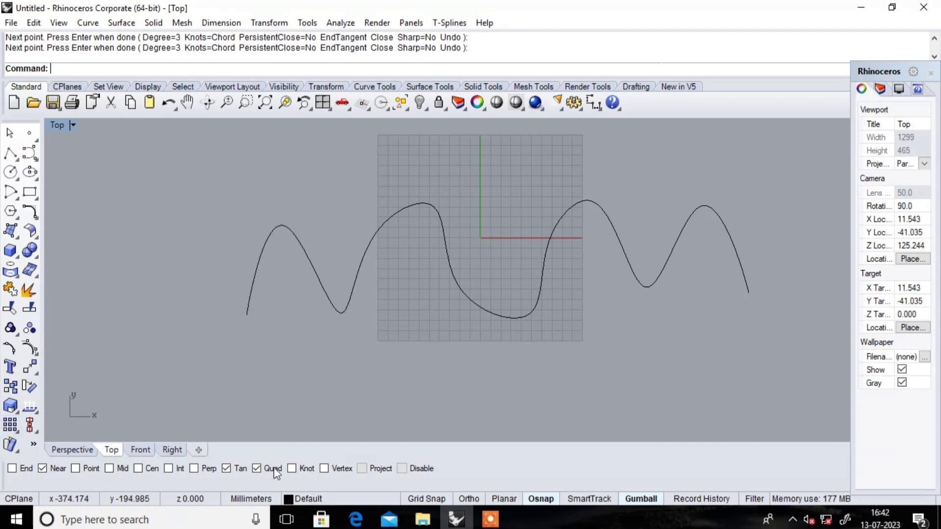
pyautogui.click(11, 153)
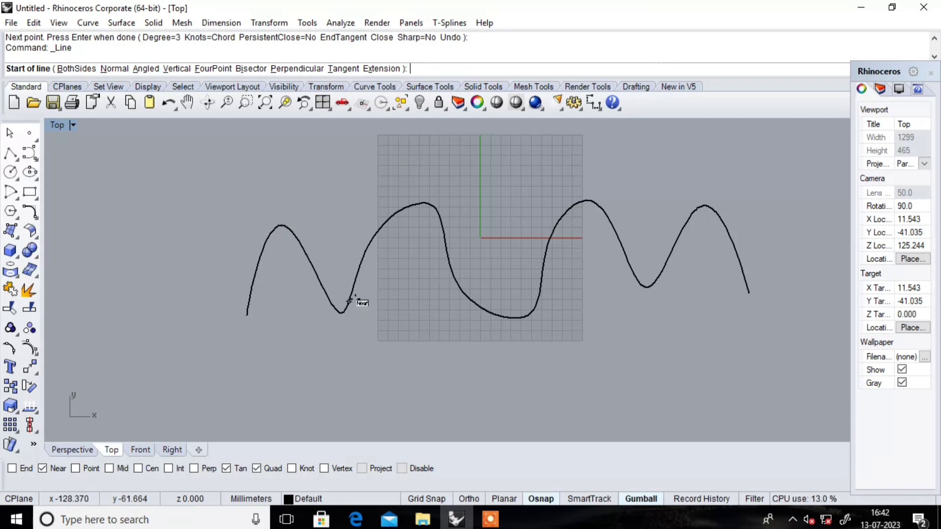
# Set object snaps to Knot only, turning off Tan, Quad and Near.
pyautogui.click(257, 468)
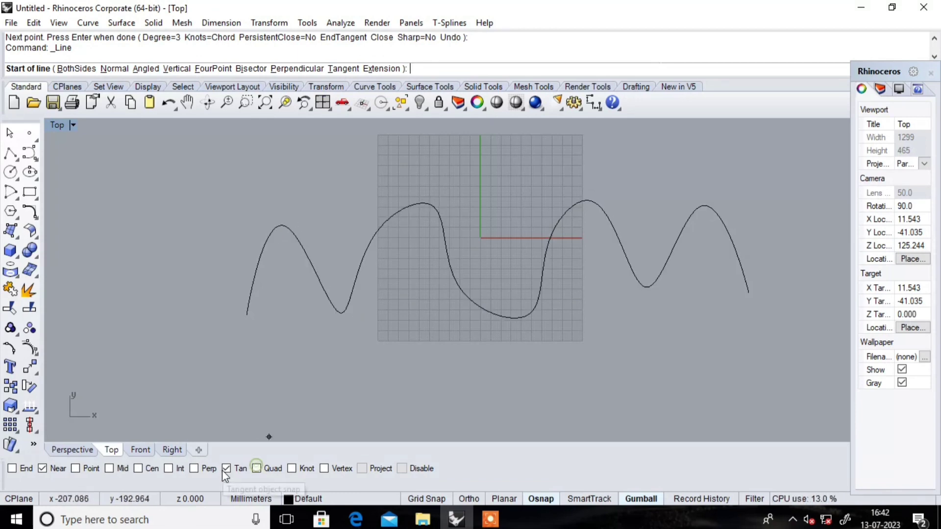
pyautogui.click(226, 468)
pyautogui.click(42, 469)
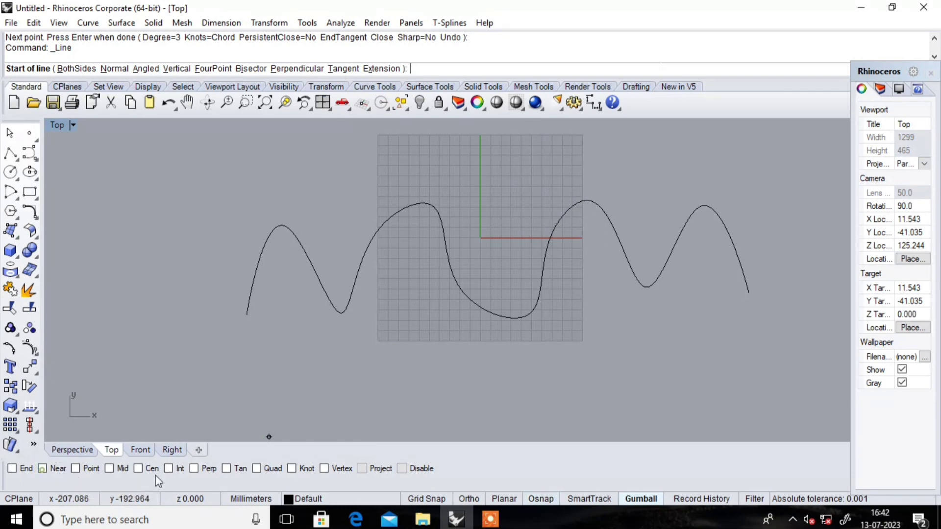
pyautogui.click(292, 468)
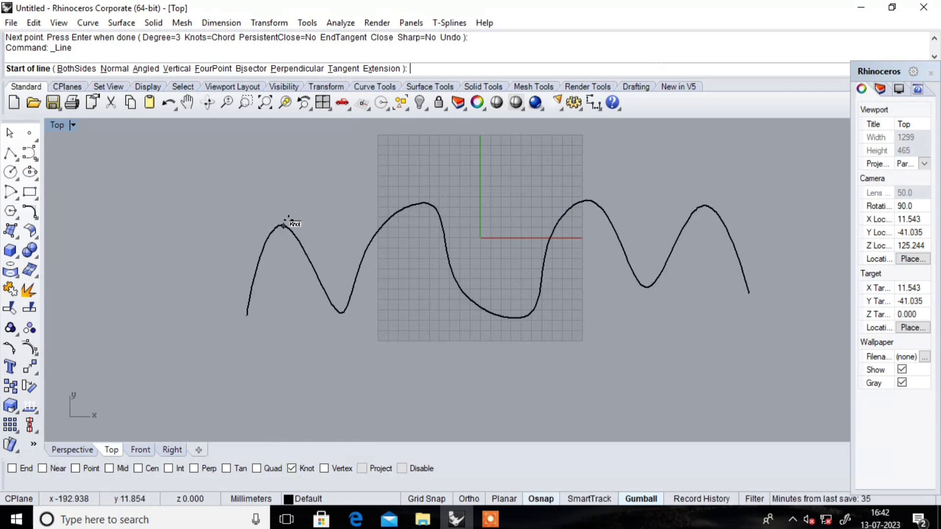
# Draw lines from the first peak's knot and the curve's starting knot.
pyautogui.scroll(4, 284, 225)
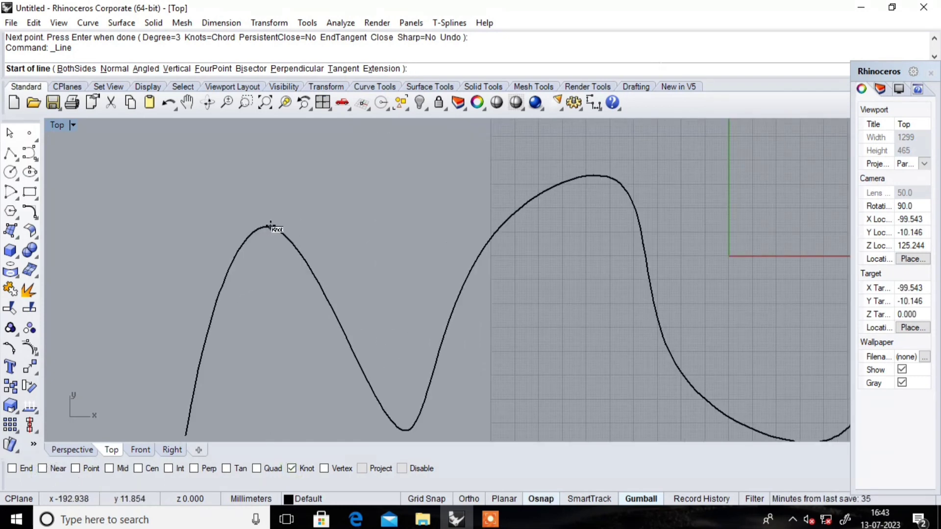
pyautogui.click(271, 227)
pyautogui.scroll(-5, 314, 318)
pyautogui.click(321, 385)
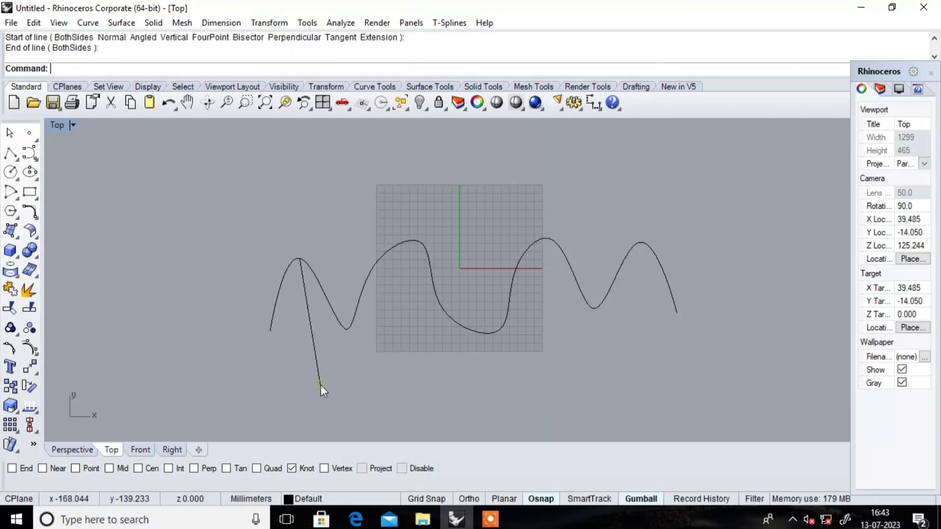
pyautogui.press('Return')
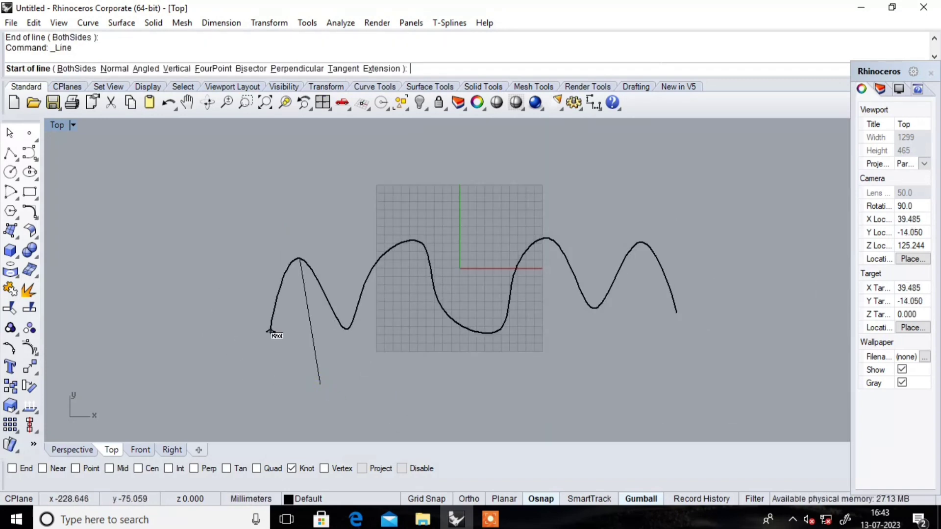
pyautogui.click(271, 331)
pyautogui.click(153, 366)
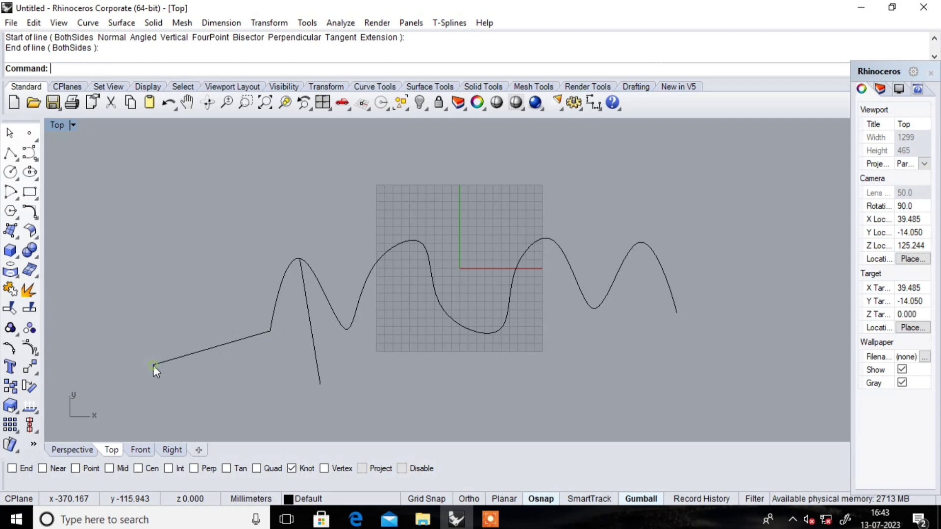
pyautogui.press('Return')
# Draw lines from the first trough's knot and the second peak's knot.
pyautogui.click(346, 328)
pyautogui.click(356, 399)
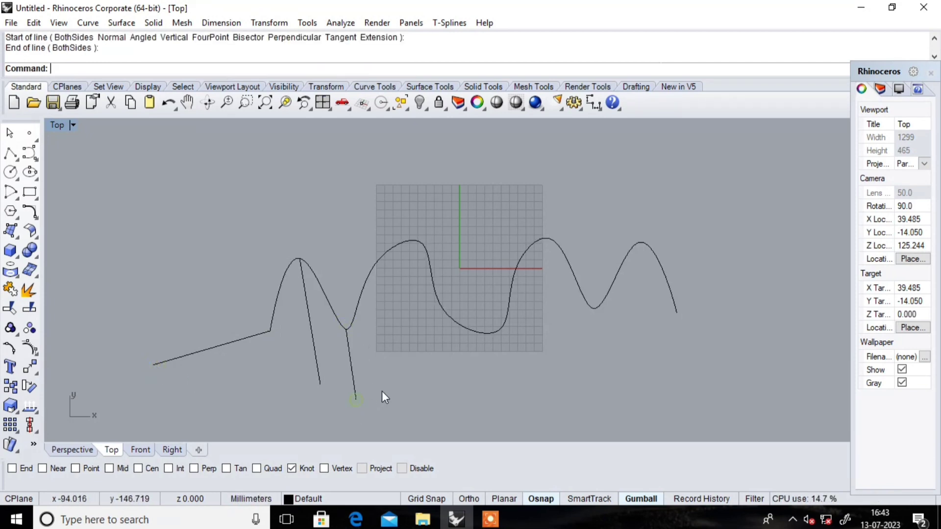
pyautogui.press('Return')
pyautogui.click(419, 242)
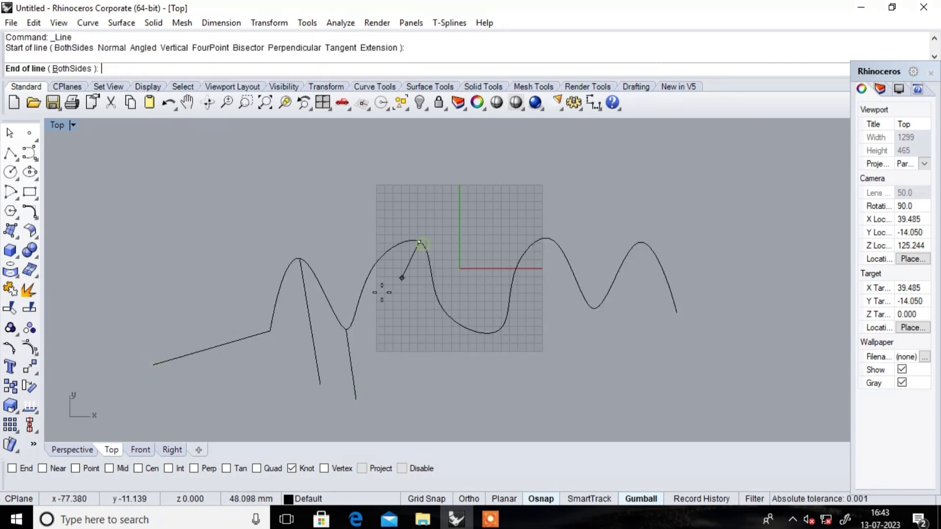
pyautogui.click(406, 356)
pyautogui.scroll(-5, 425, 308)
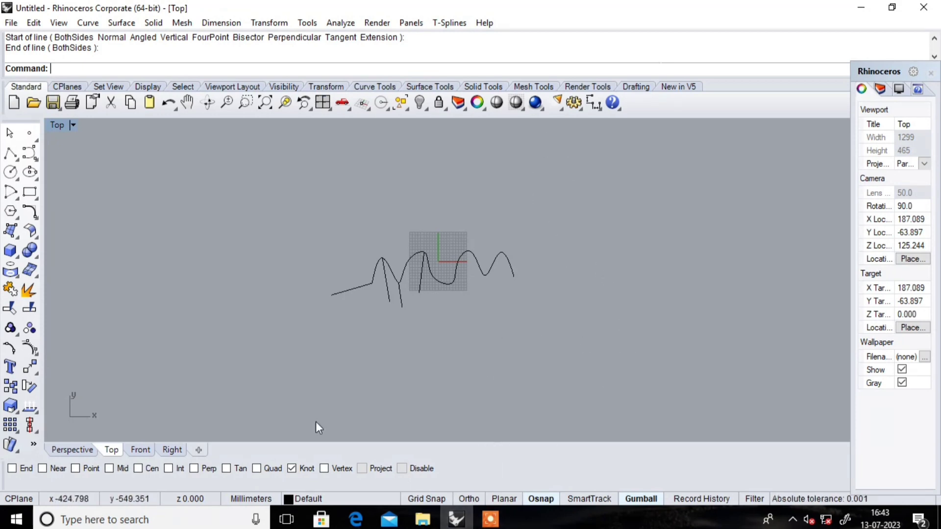
# Turn on the End, Near, Point, Mid and Cen object snaps.
pyautogui.click(12, 468)
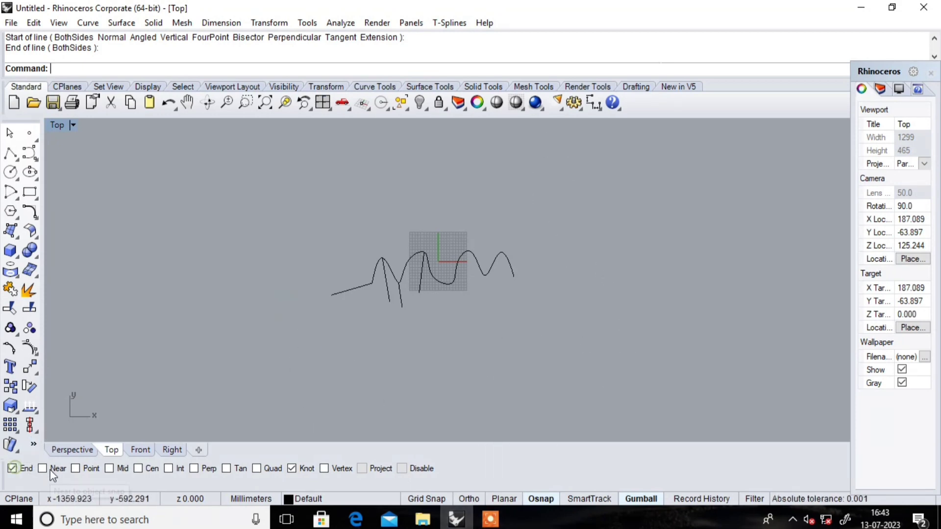
pyautogui.click(43, 468)
pyautogui.click(75, 468)
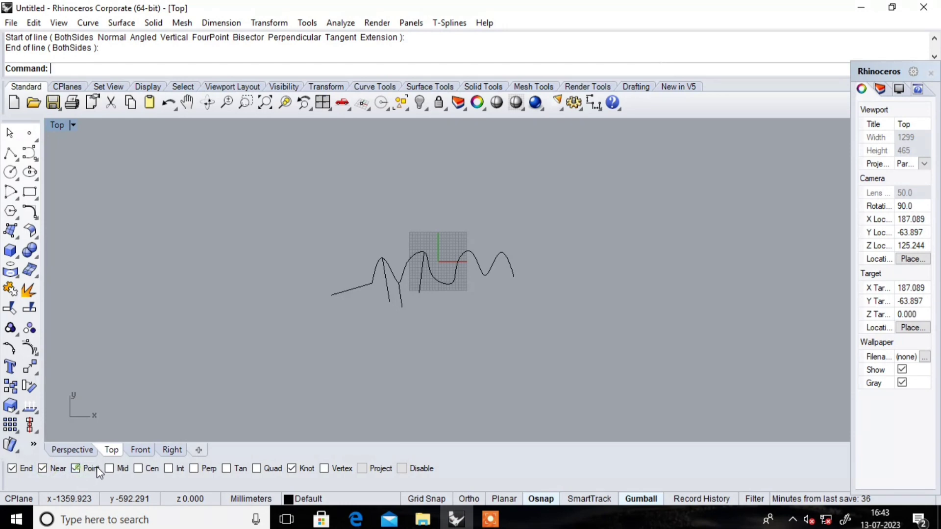
pyautogui.click(138, 468)
pyautogui.scroll(-3, 410, 233)
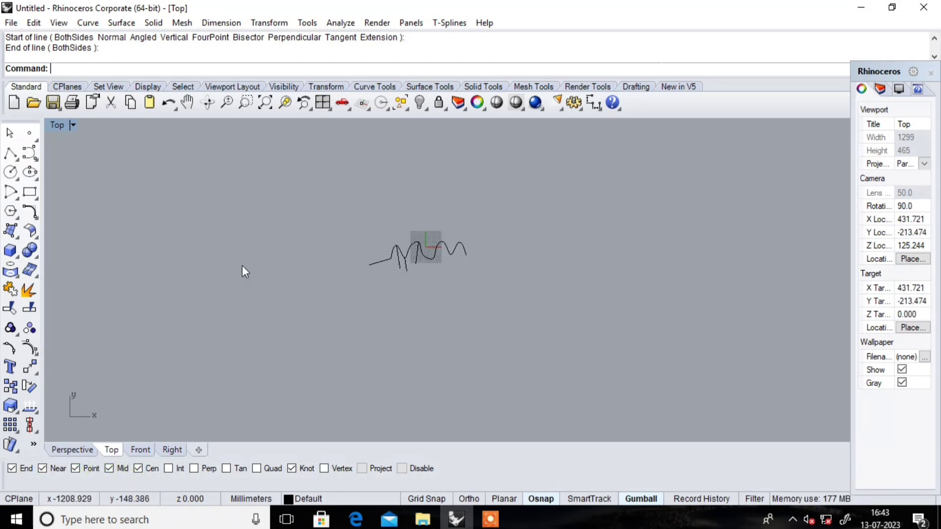
# Disable all object snaps and pick a free Line start point, cancelling without drawing.
pyautogui.click(12, 154)
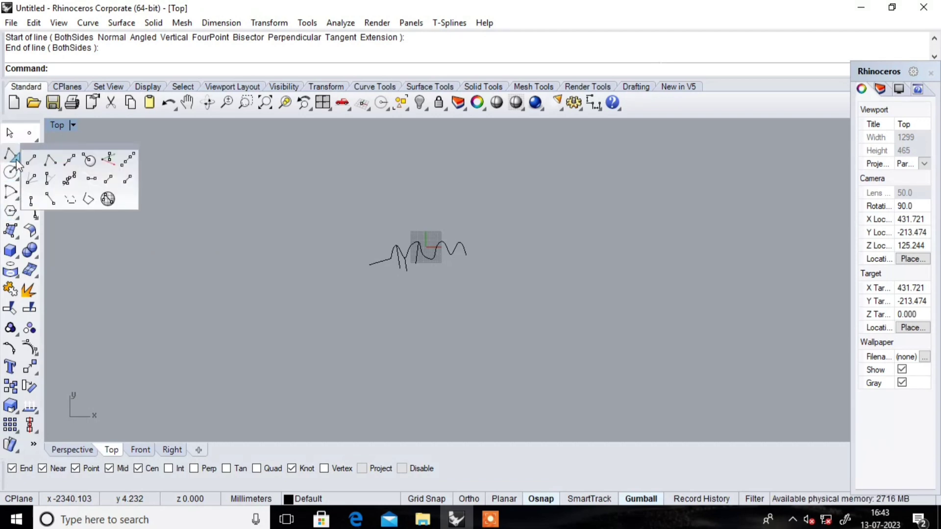
pyautogui.click(25, 159)
pyautogui.scroll(10, 358, 254)
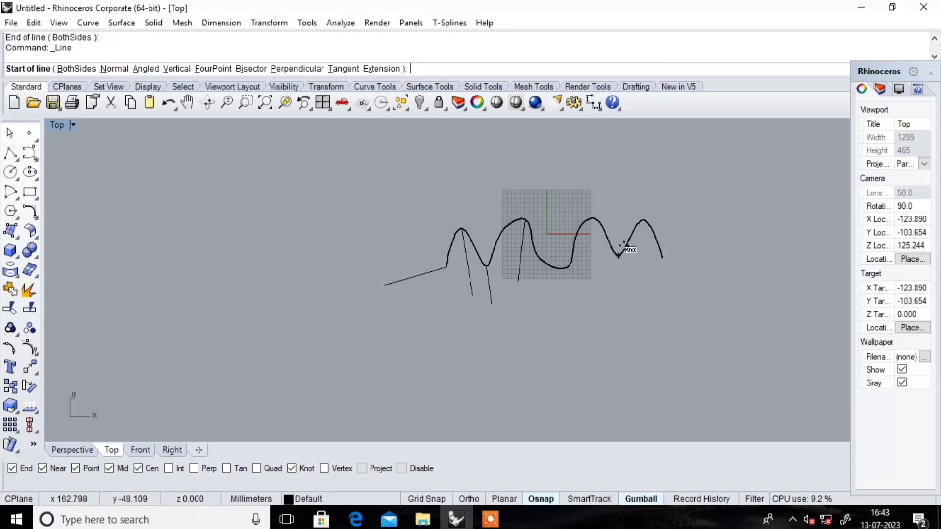
pyautogui.click(402, 468)
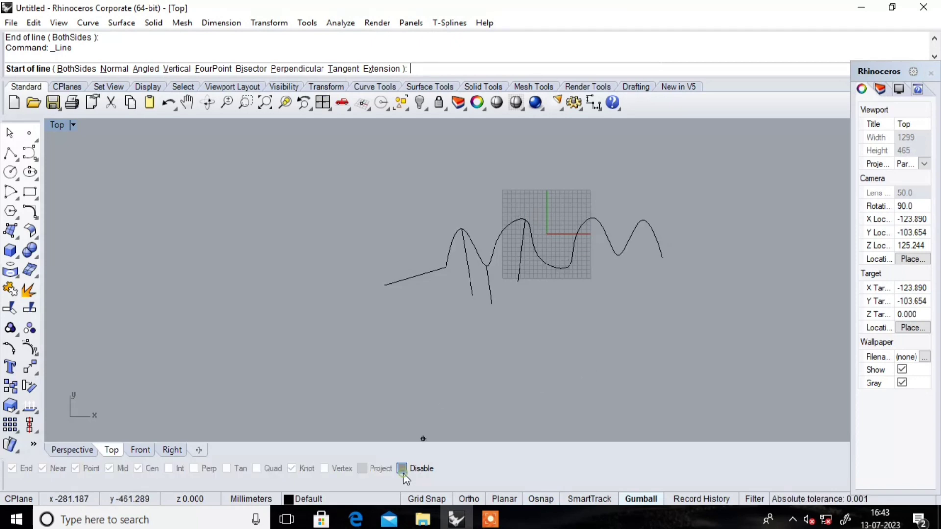
pyautogui.scroll(5, 447, 270)
pyautogui.scroll(4, 448, 269)
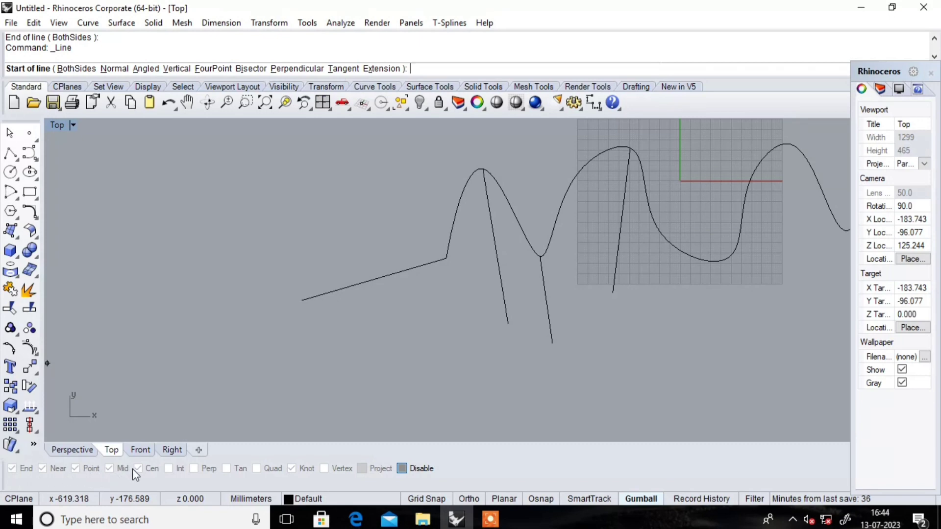
pyautogui.click(427, 217)
pyautogui.rightClick(469, 329)
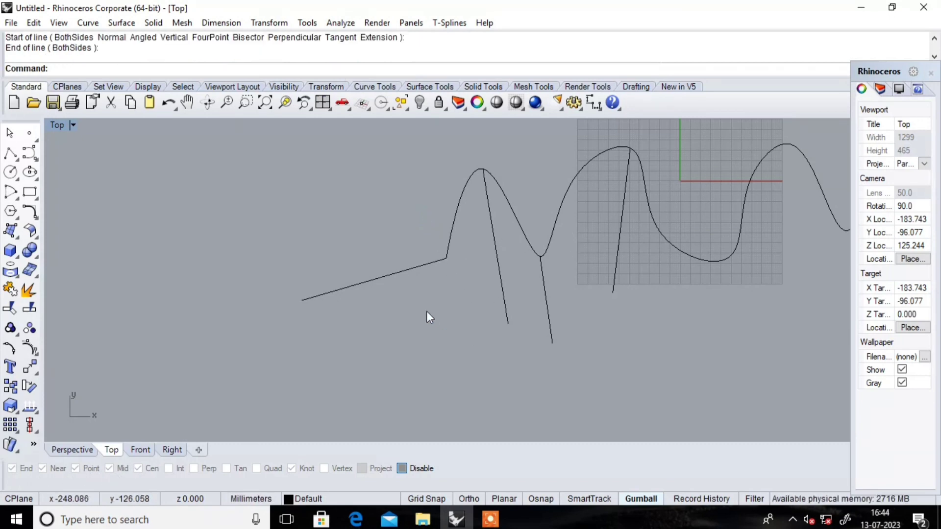
pyautogui.scroll(-1, 426, 311)
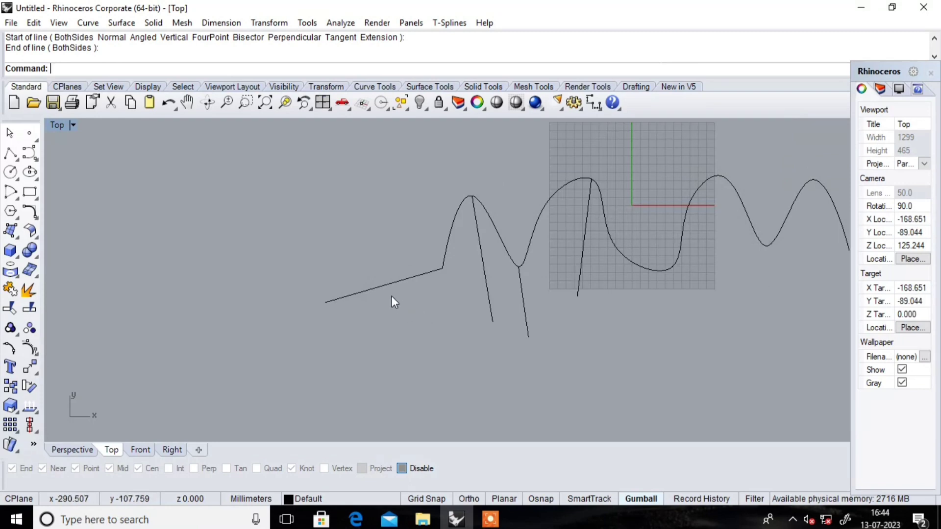